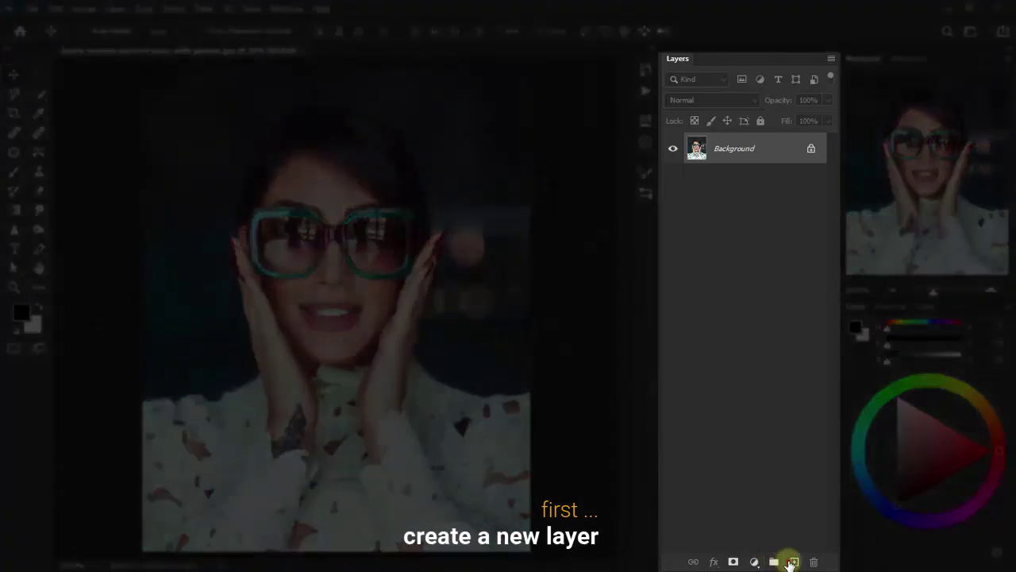
Step: Add a new layer and fill it with black
left_click(792, 562)
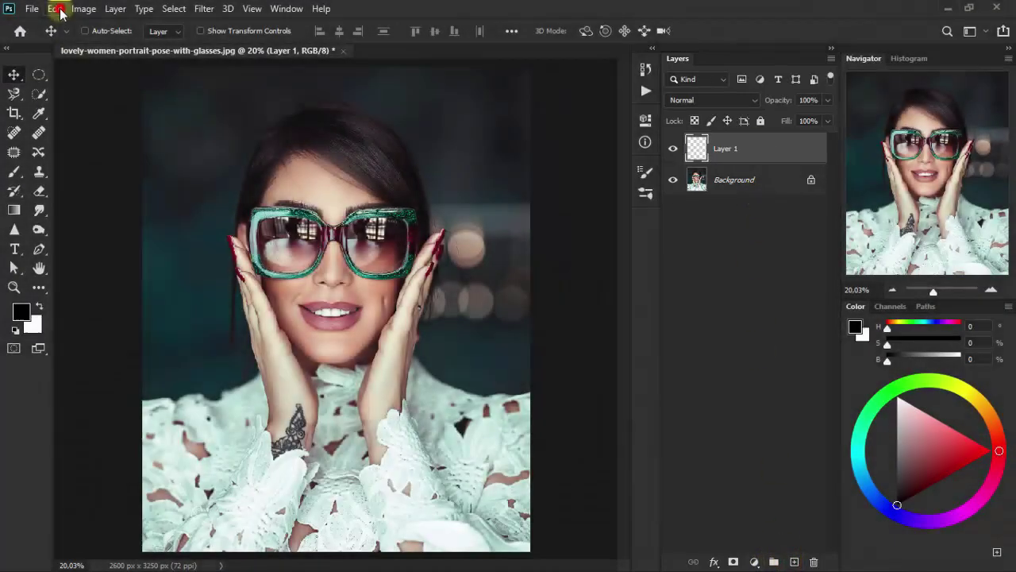
left_click(57, 9)
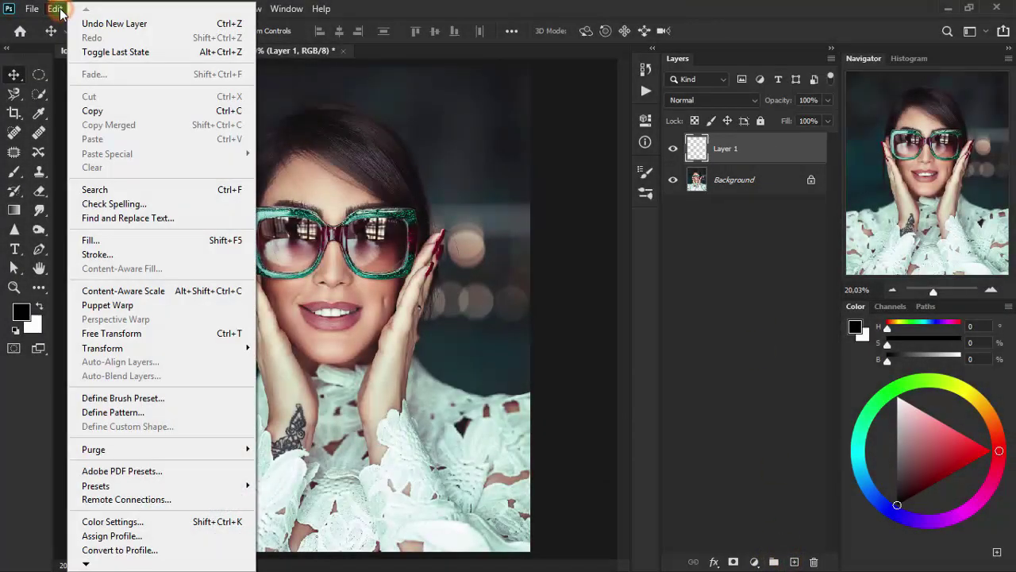
left_click(164, 241)
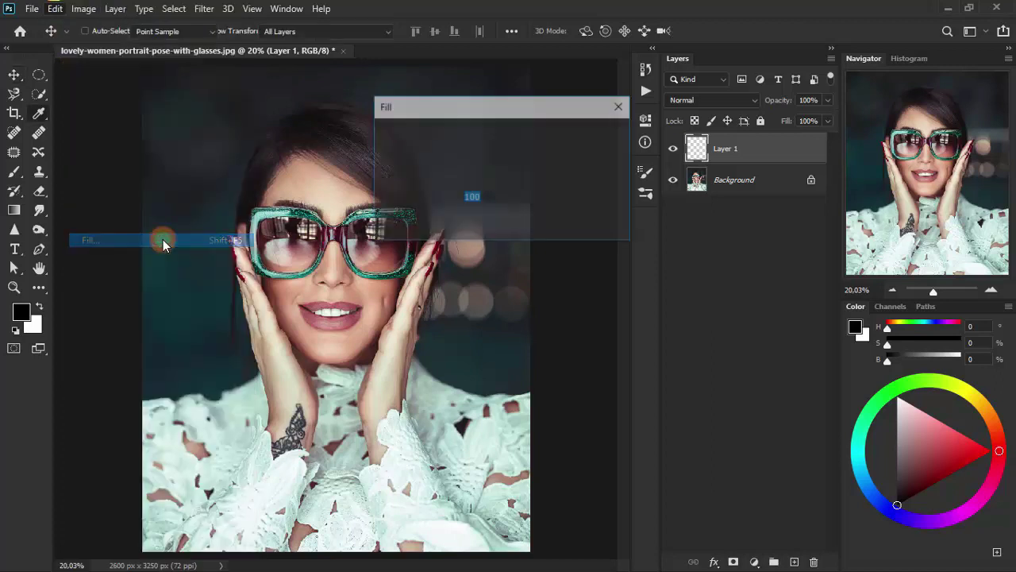
left_click(517, 136)
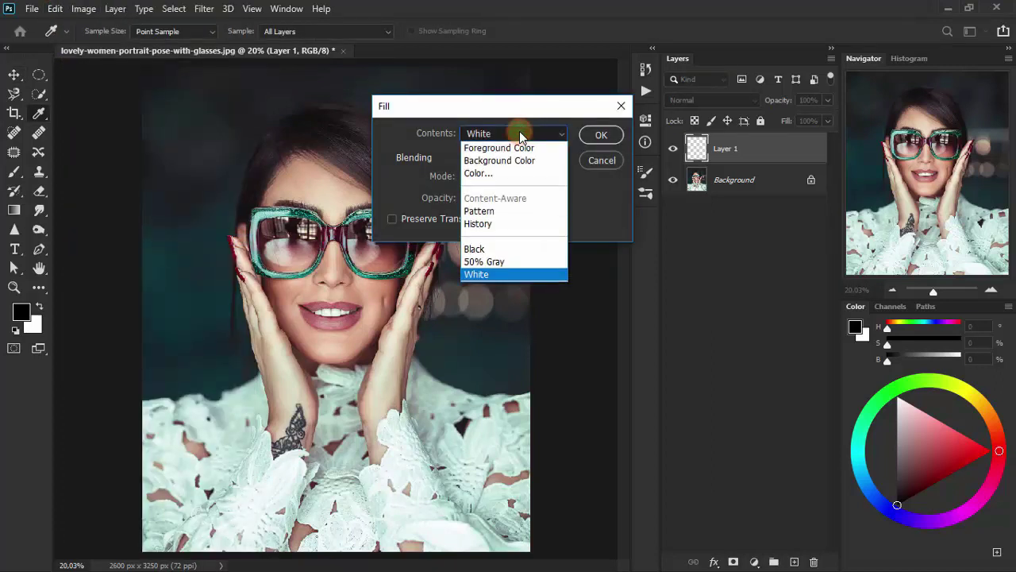
left_click(523, 252)
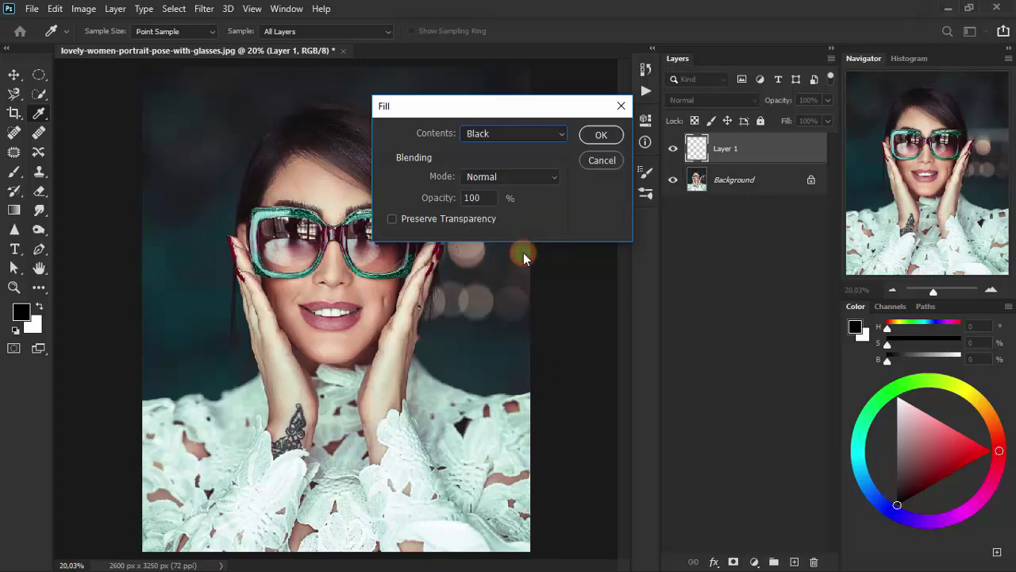
left_click(603, 136)
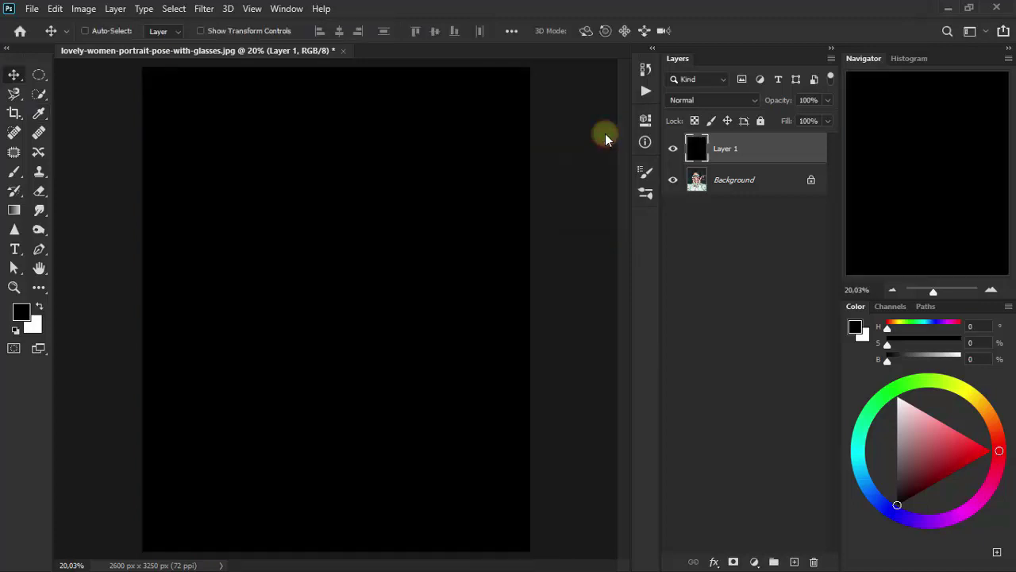
Step: Set Layer 1 to Overlay blending and give it a white layer mask
left_click(716, 101)
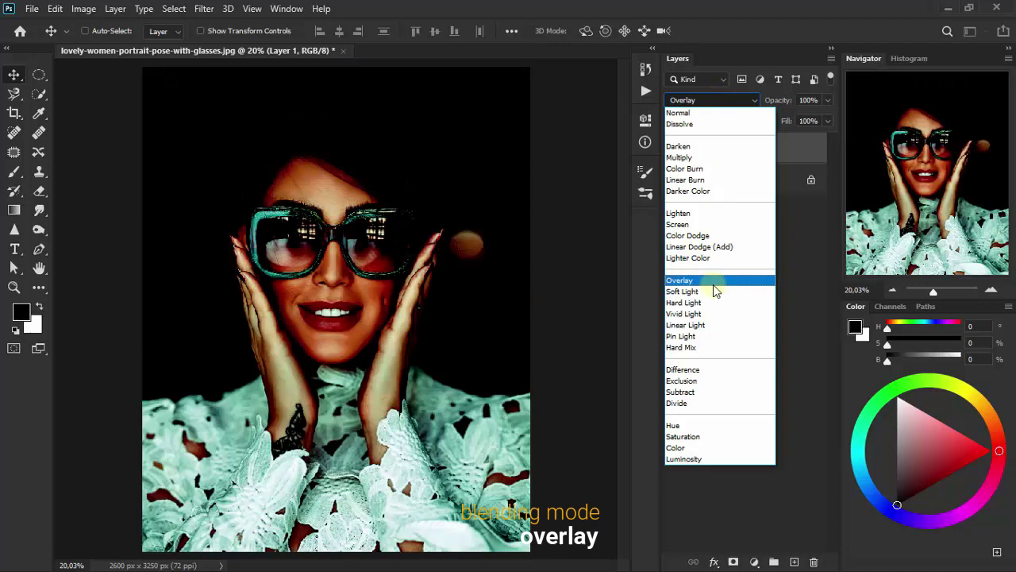
left_click(713, 284)
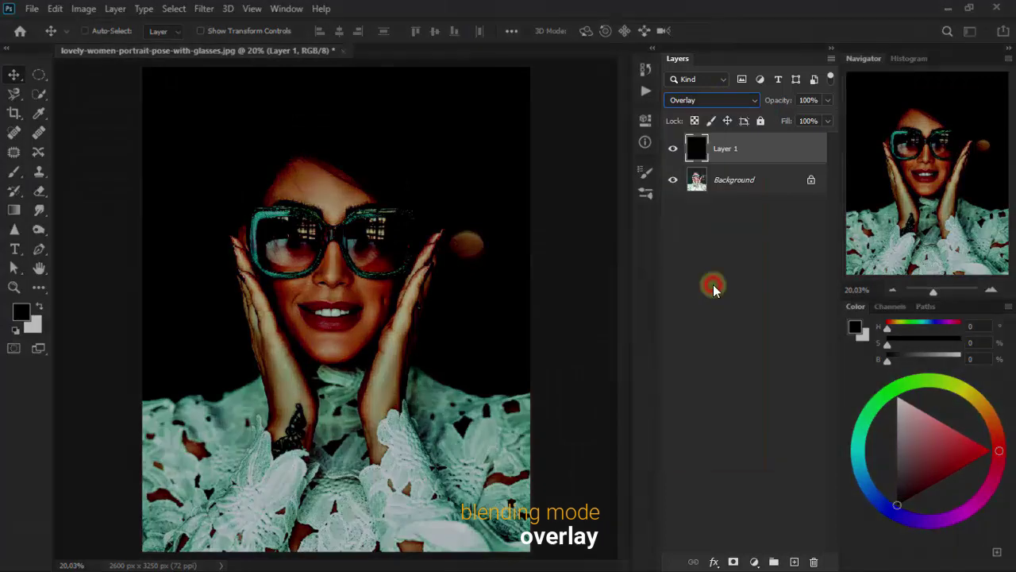
left_click(734, 562)
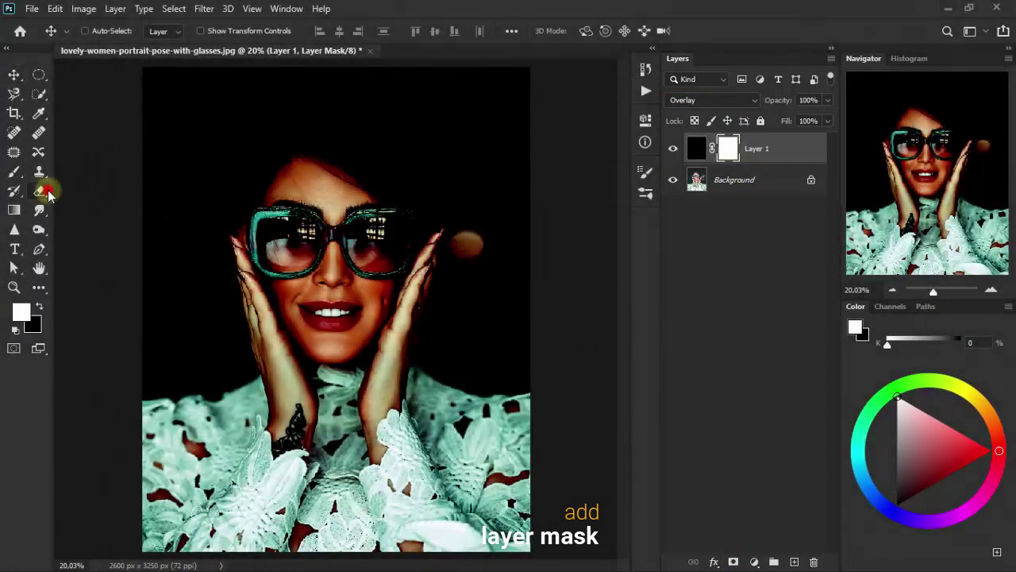
Step: Erase Layer 1's mask at 30% opacity over the face, hair and background bokeh
right_click(50, 192)
left_click(102, 191)
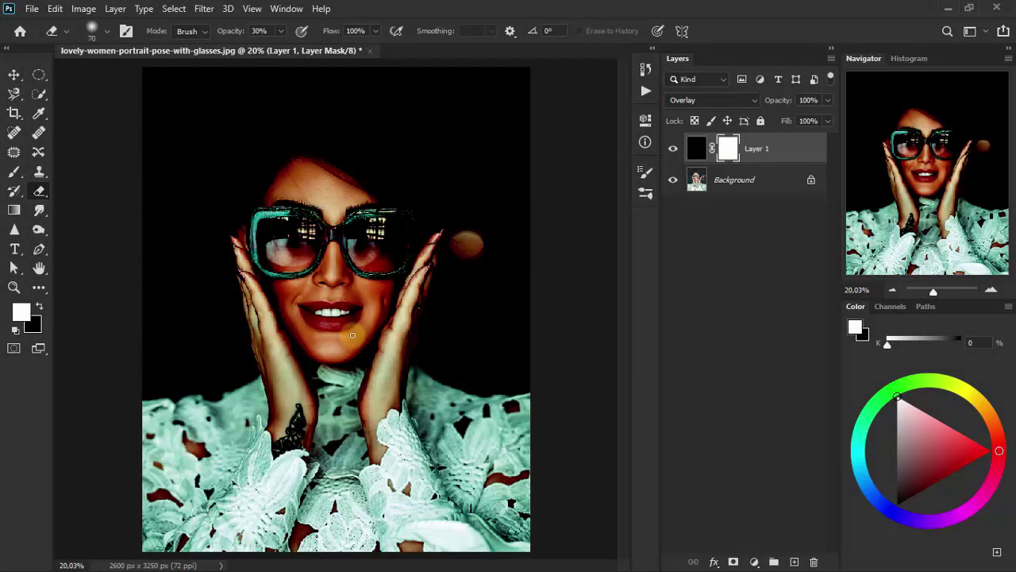
mouse_move(354, 327)
left_mouse_down()
mouse_move(309, 167)
mouse_move(217, 282)
left_mouse_up()
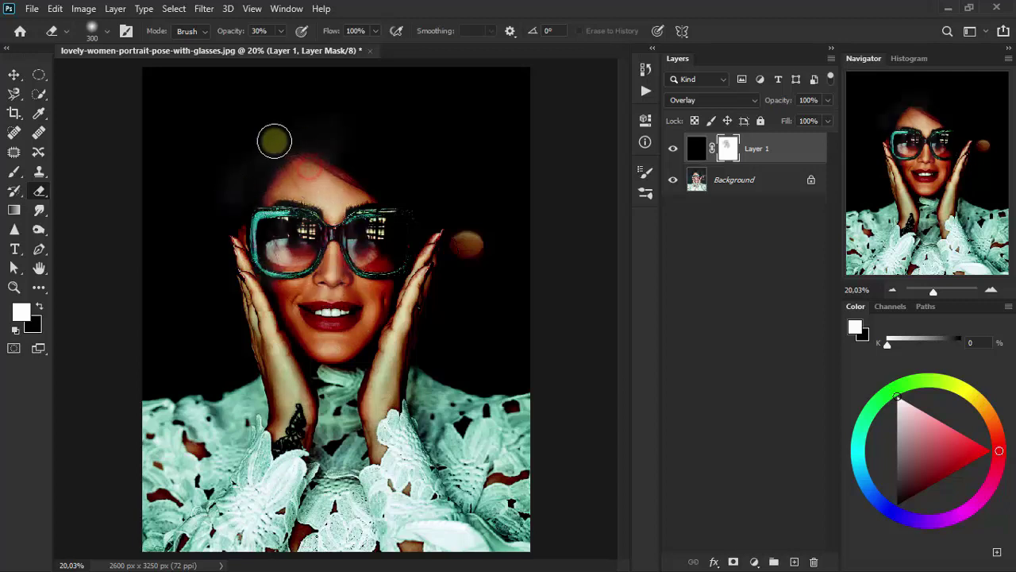
mouse_move(277, 338)
left_mouse_down()
mouse_move(291, 362)
mouse_move(236, 336)
left_mouse_up()
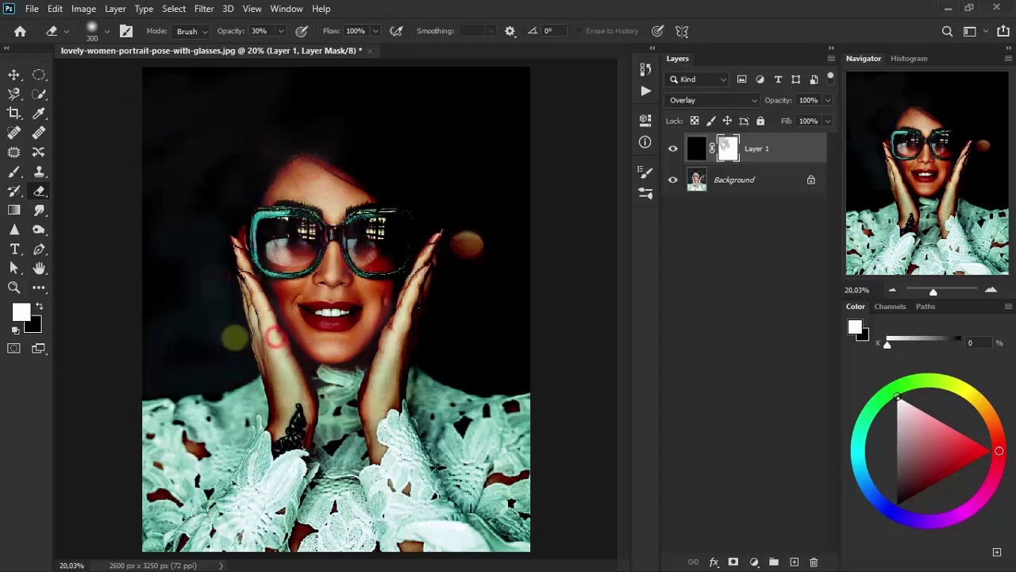
left_click_drag(217, 197, 472, 367)
left_click_drag(465, 209, 547, 222)
mouse_move(428, 142)
left_mouse_down()
mouse_move(268, 238)
mouse_move(363, 74)
left_mouse_up()
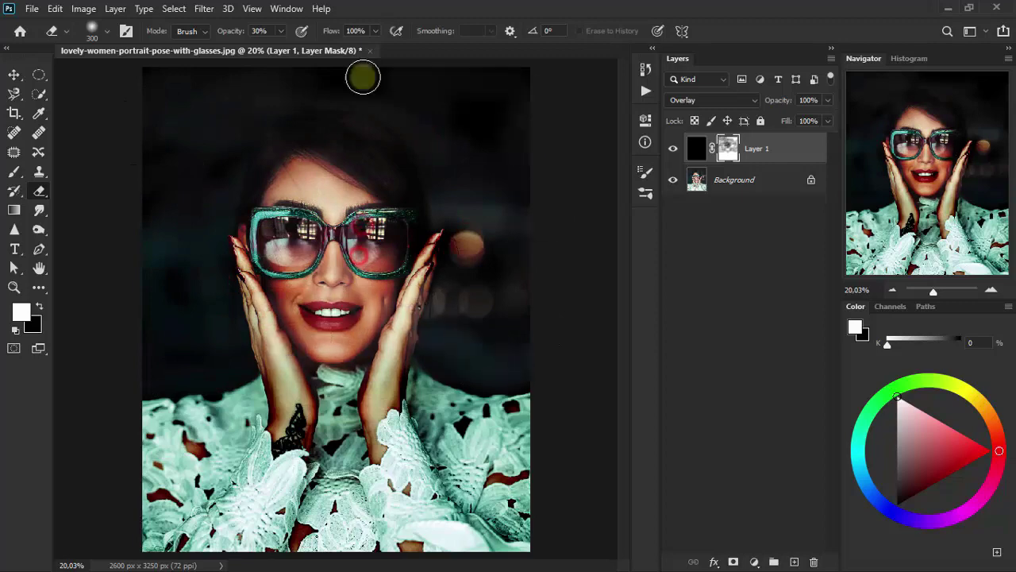
mouse_move(198, 102)
left_mouse_down()
mouse_move(458, 230)
mouse_move(442, 309)
mouse_move(188, 77)
left_mouse_up()
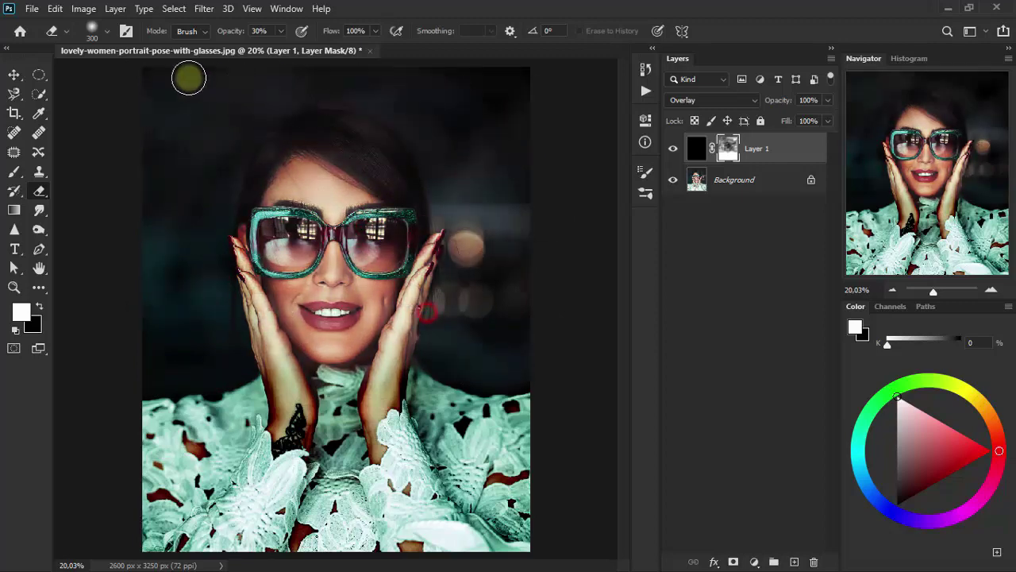
mouse_move(199, 170)
left_mouse_down()
mouse_move(375, 325)
mouse_move(521, 367)
left_mouse_up()
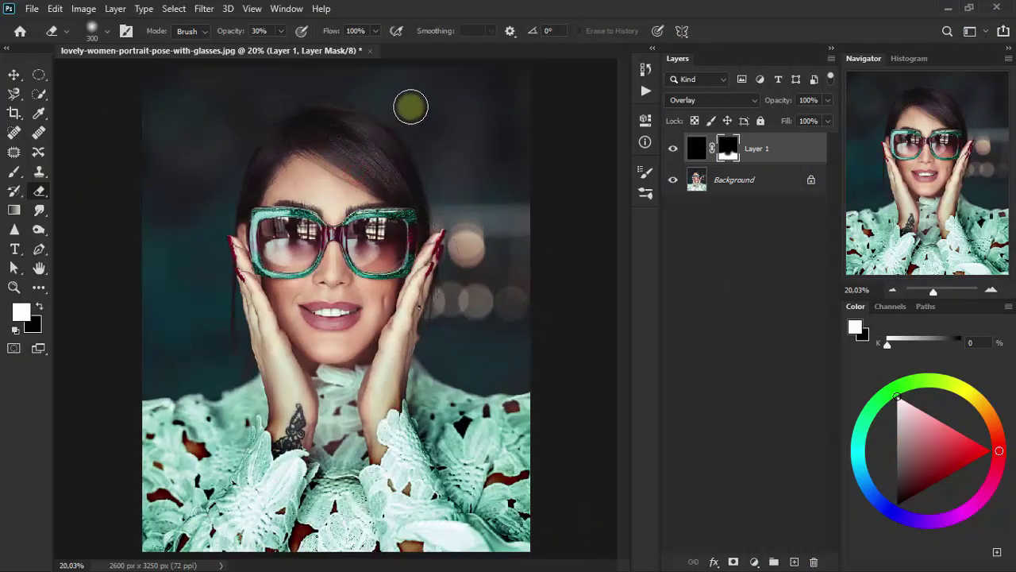
left_click(14, 77)
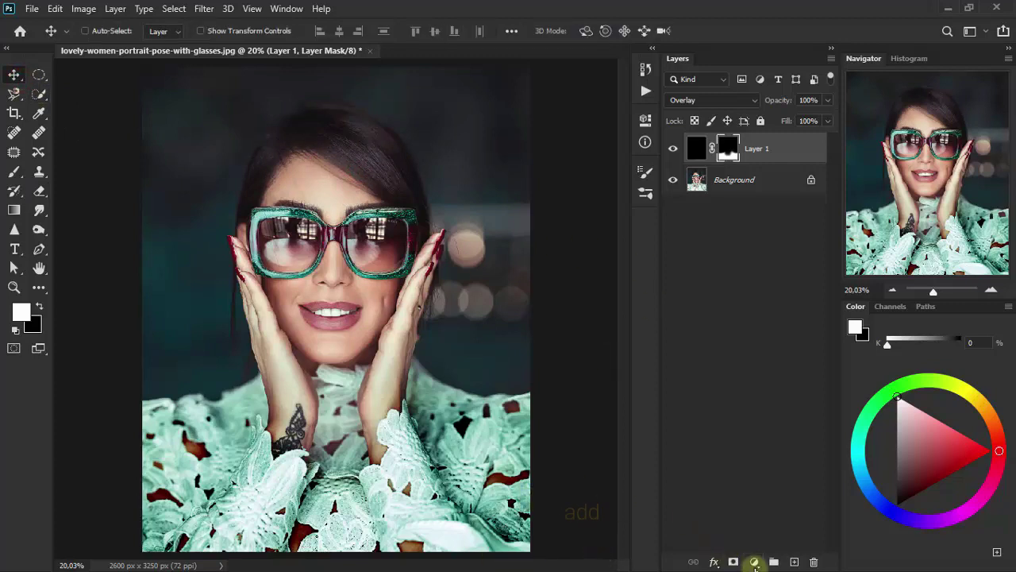
Step: Add a Color Lookup adjustment layer using the Moonlight.3DL LUT
left_click(756, 563)
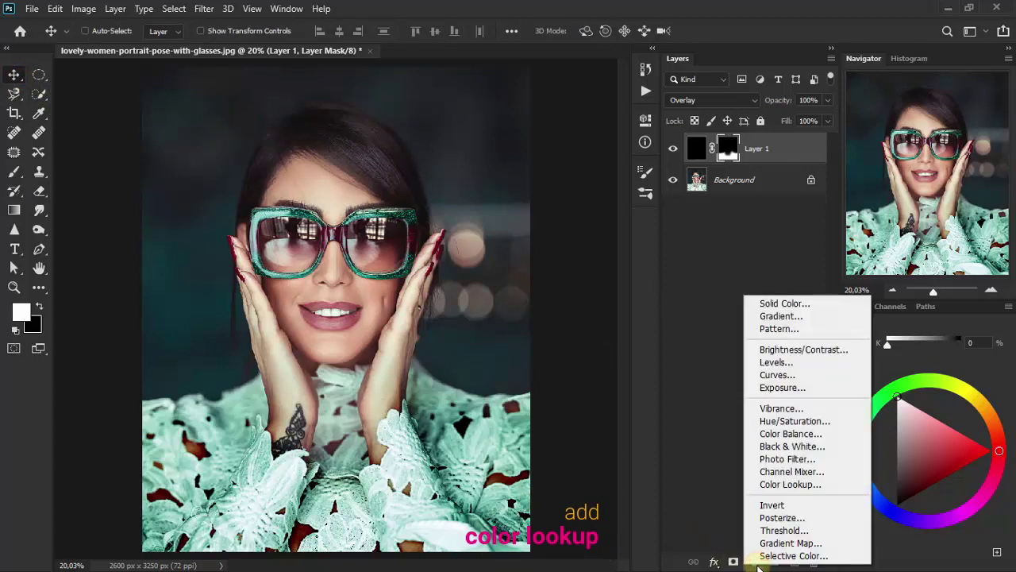
left_click(810, 486)
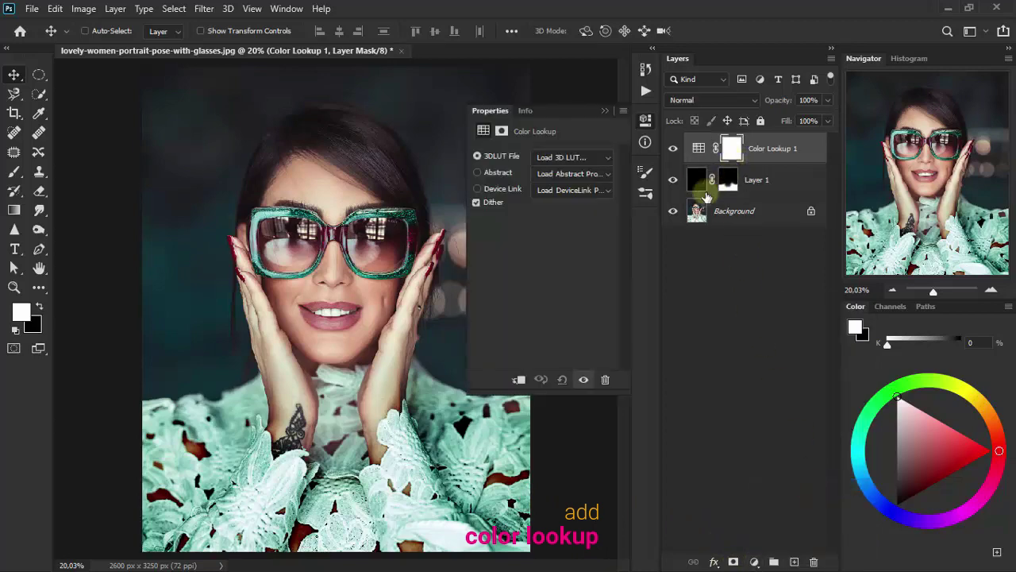
left_click(596, 158)
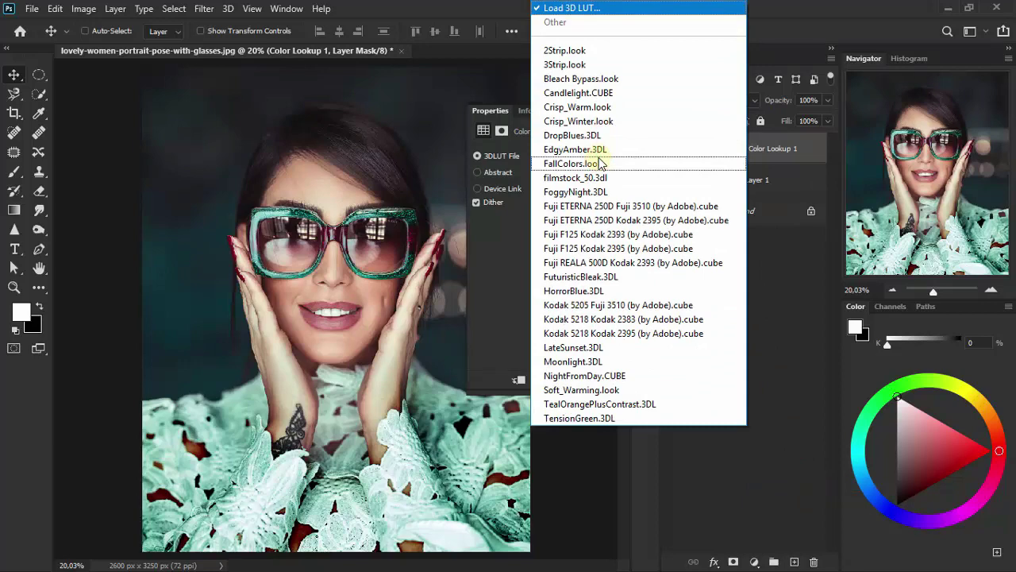
left_click(642, 367)
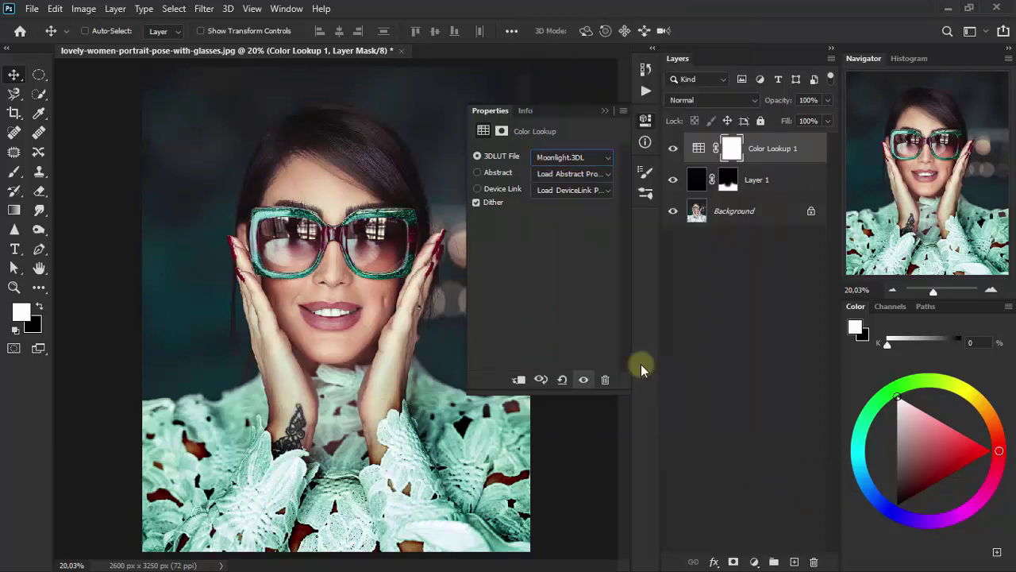
left_click(605, 111)
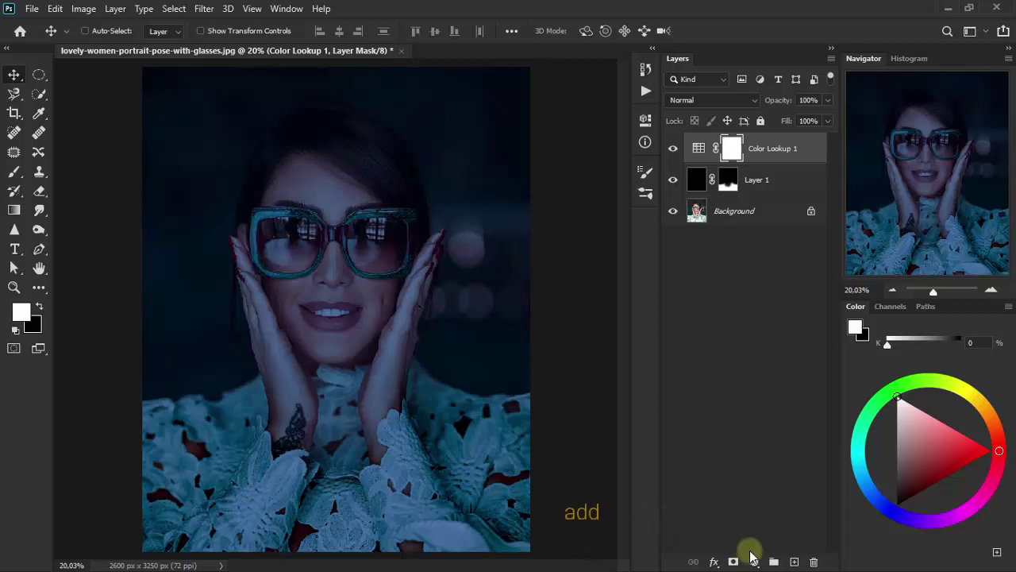
Step: Add a Photo Filter adjustment layer set to Underwater at 89% density
left_click(754, 560)
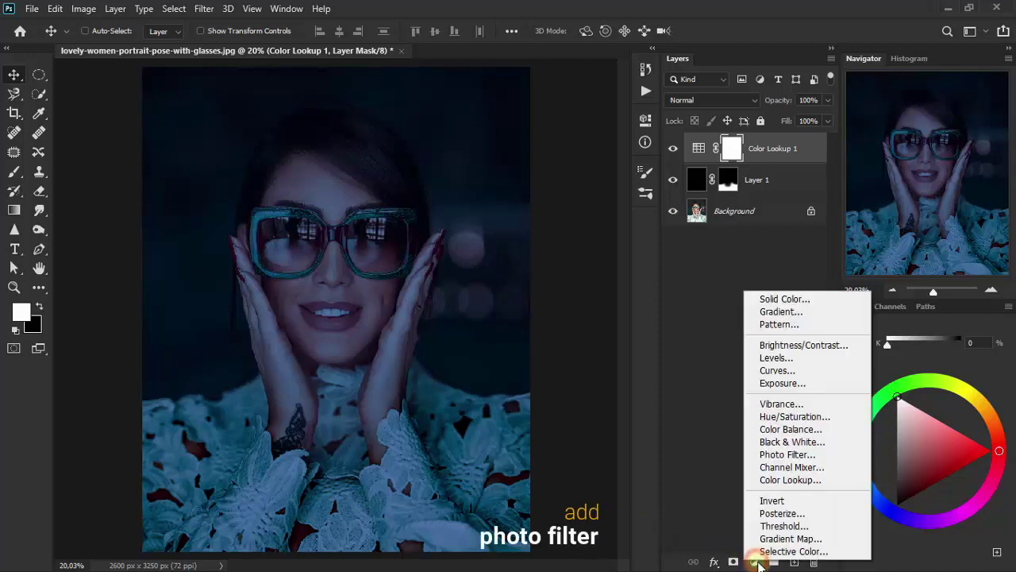
left_click(786, 460)
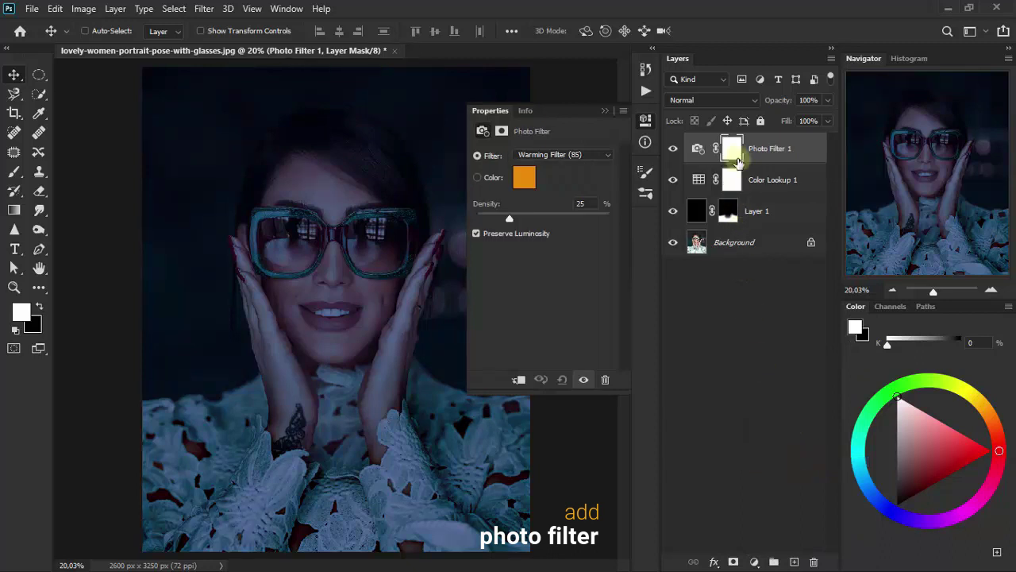
left_click(583, 157)
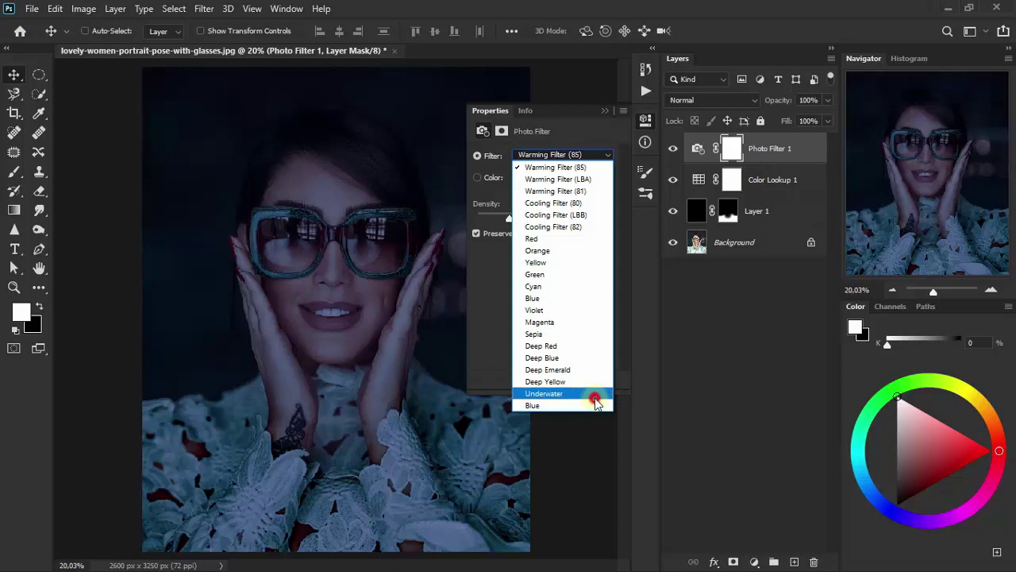
left_click(594, 397)
left_click_drag(574, 219, 586, 218)
left_click(581, 203)
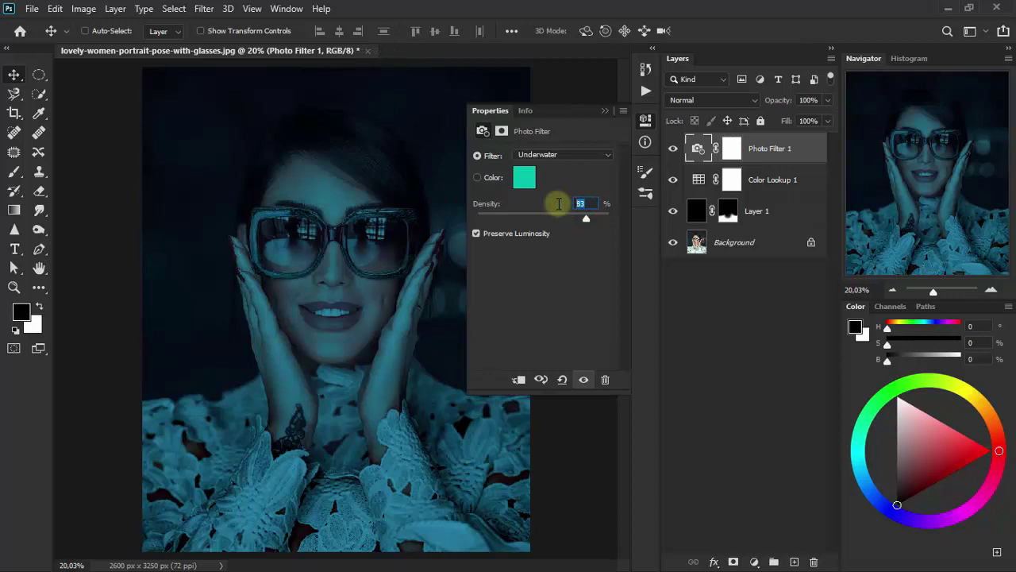
type("89")
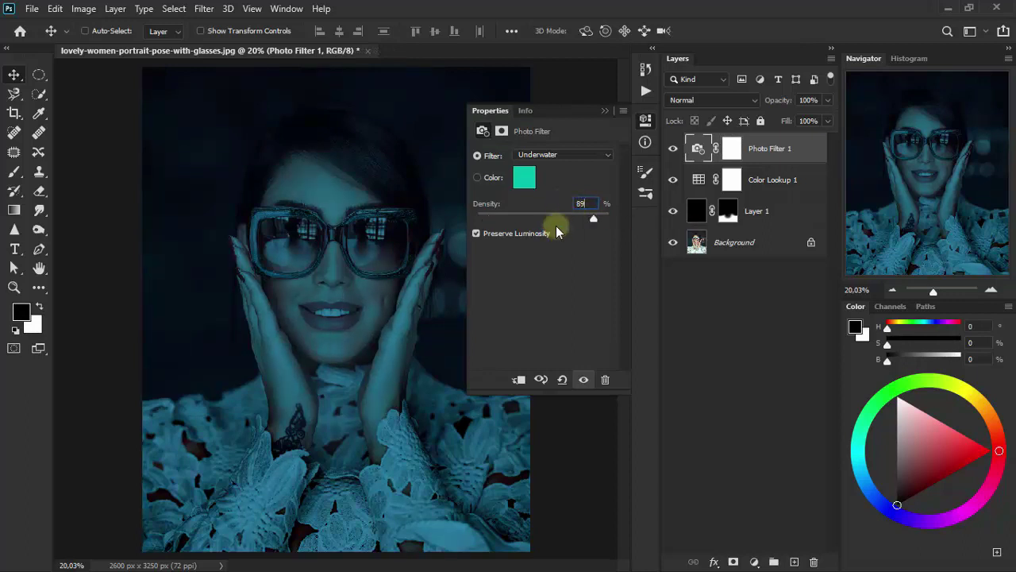
left_click(605, 111)
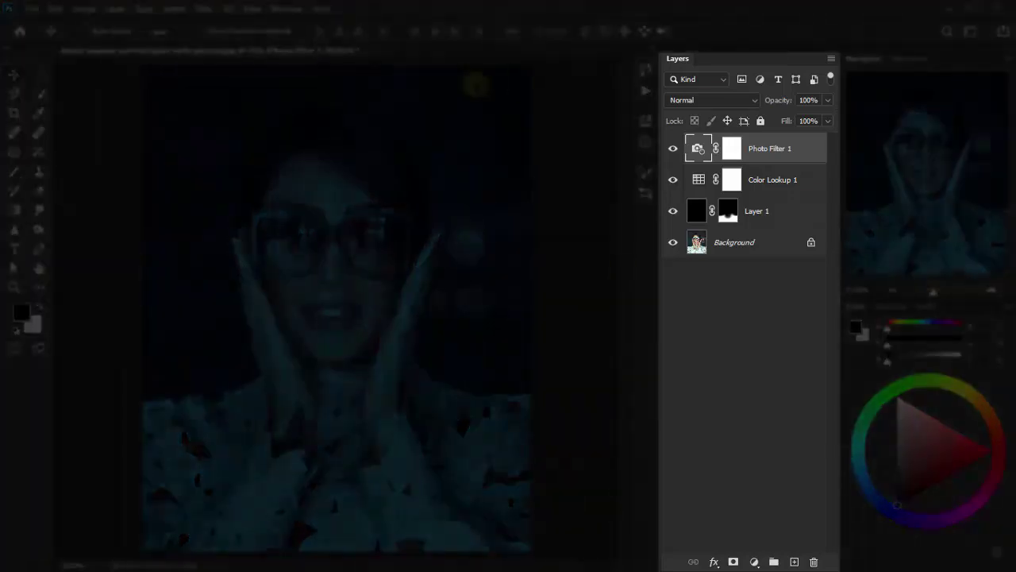
Step: Load Layer 1's mask as a selection and fill it with black on a new Layer 2
left_click(777, 248)
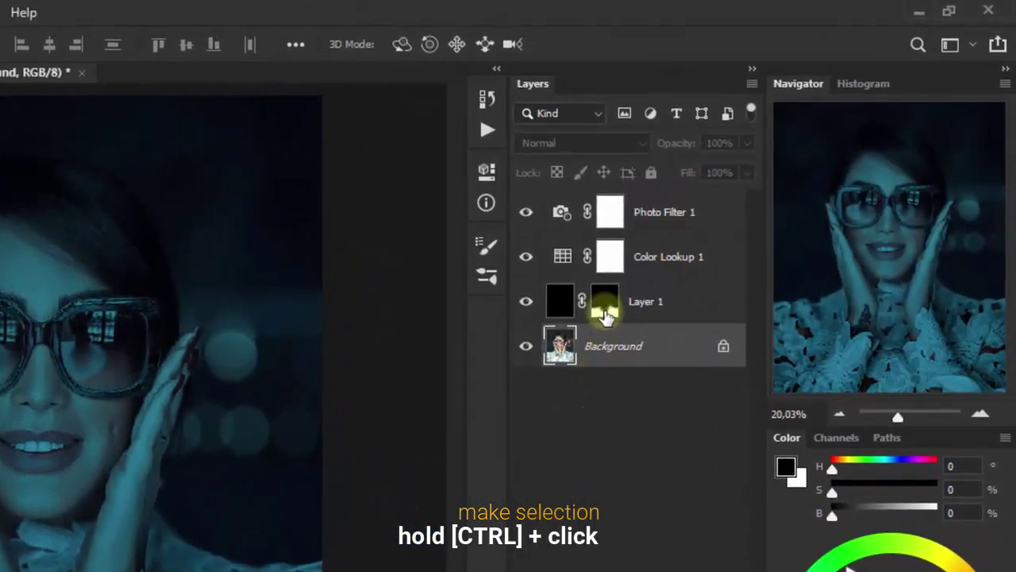
left_click(605, 302, "ctrl")
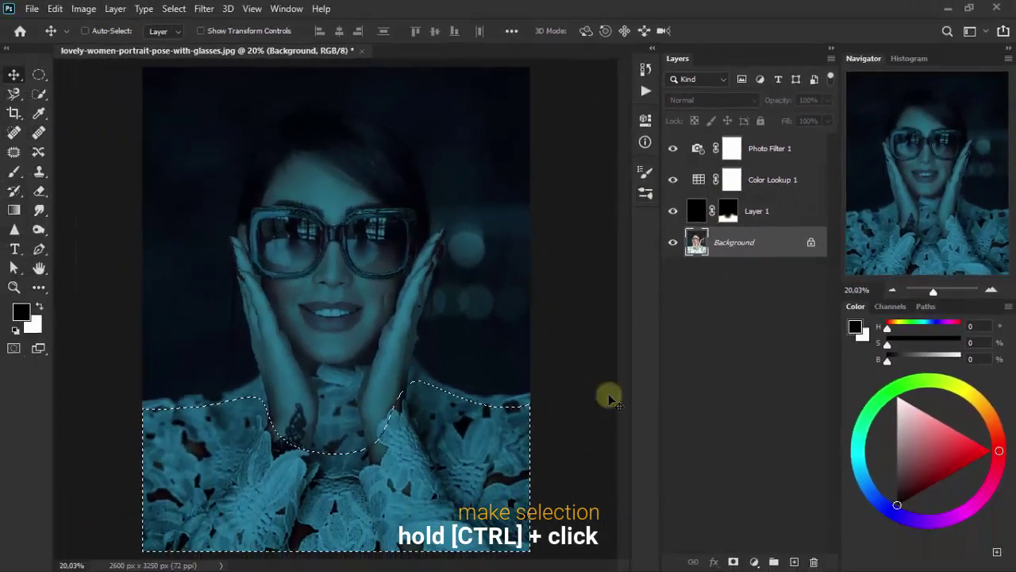
left_click(794, 561)
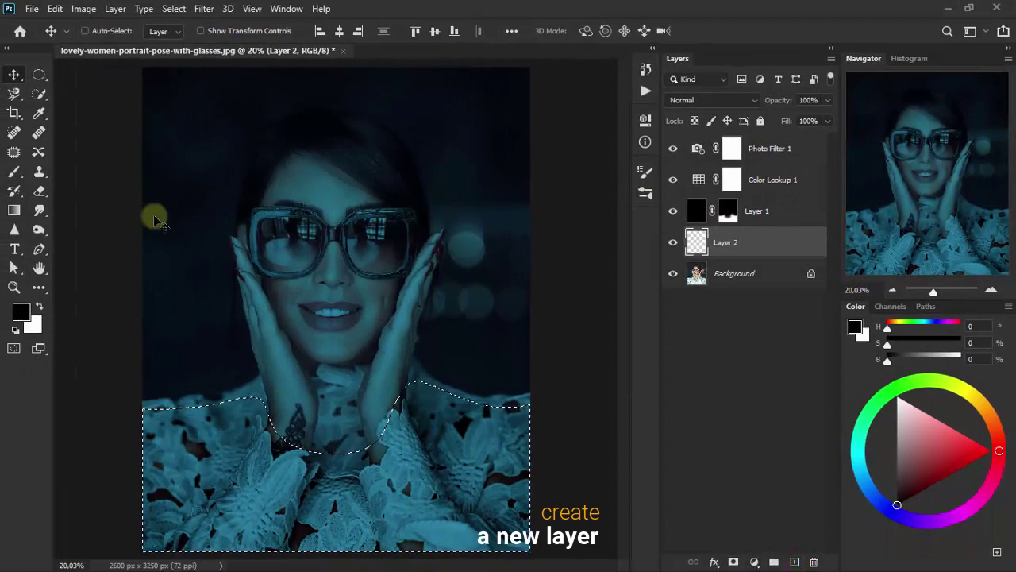
left_click(54, 9)
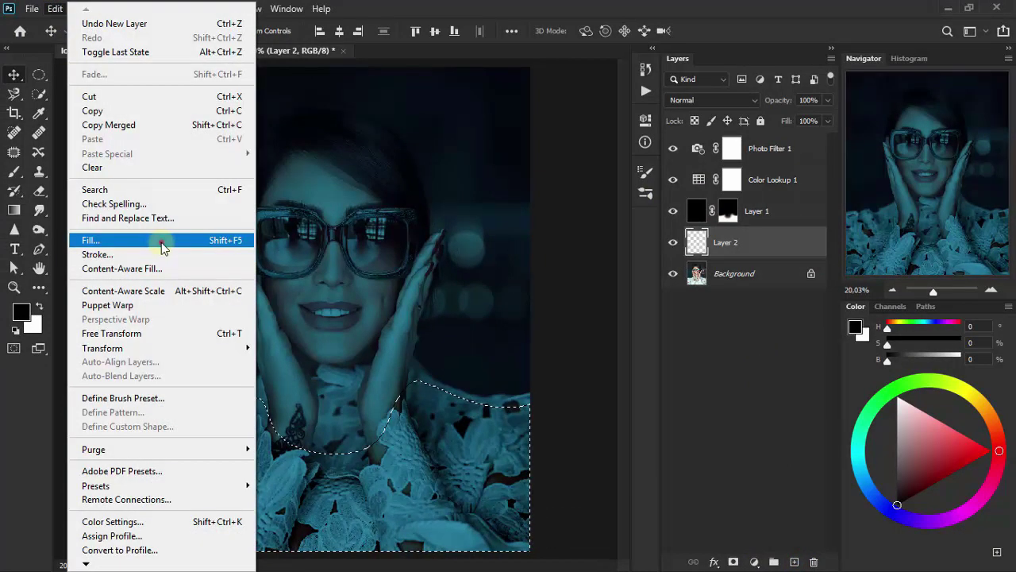
left_click(163, 242)
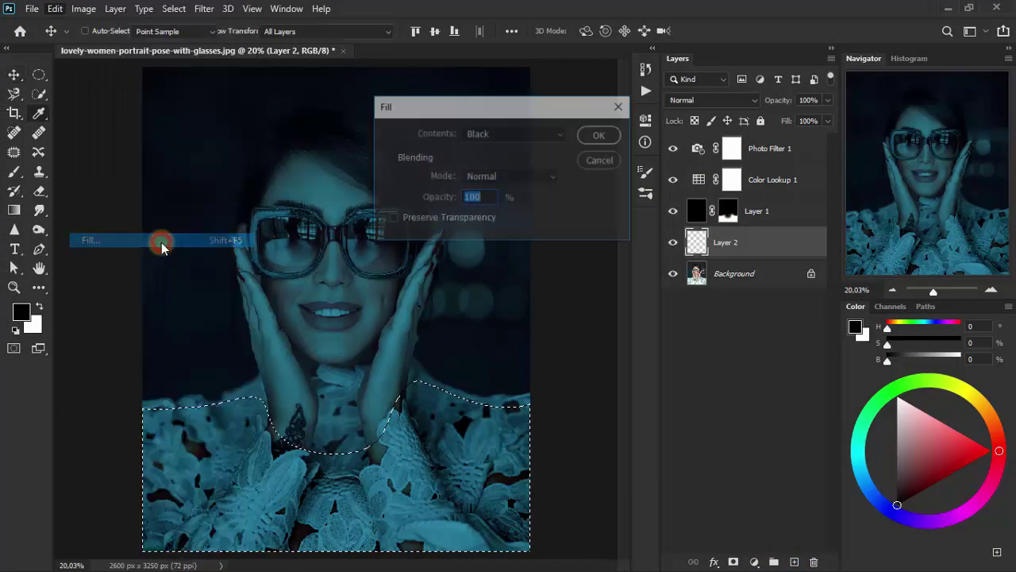
left_click(601, 137)
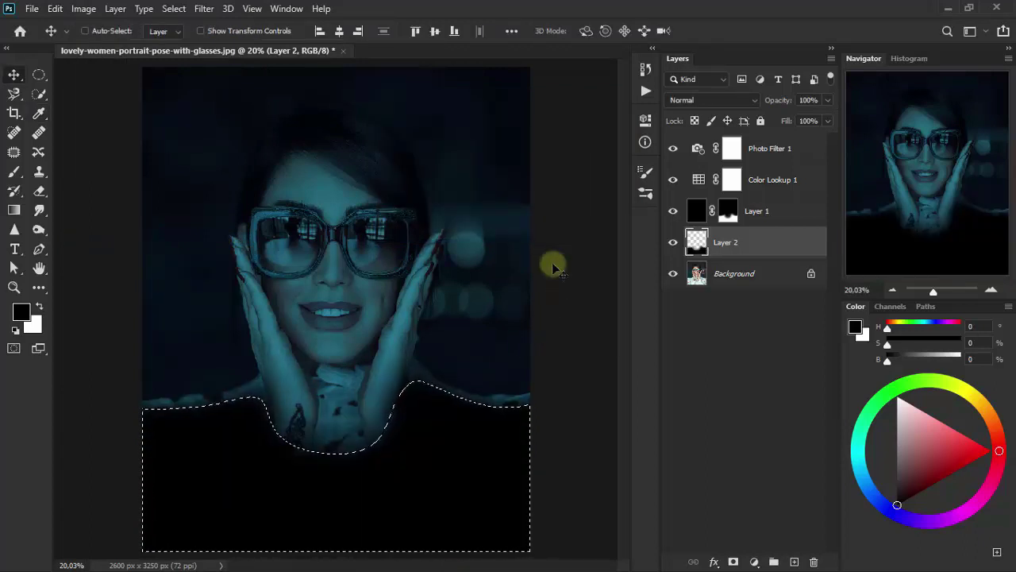
key("ctrl")
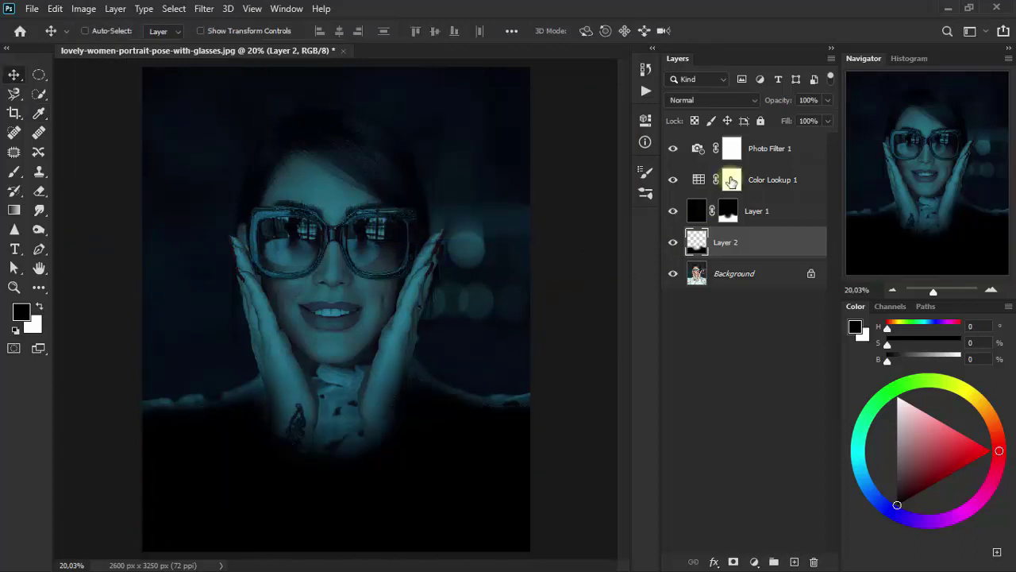
Step: Set Layer 2 to Overlay blending and compare the image with and without it
left_click(728, 101)
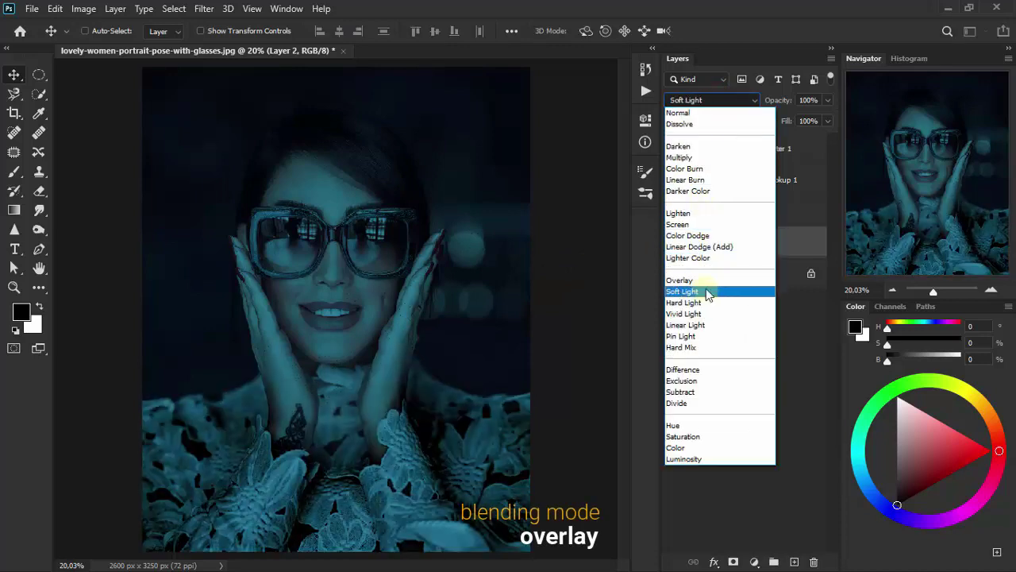
left_click(712, 282)
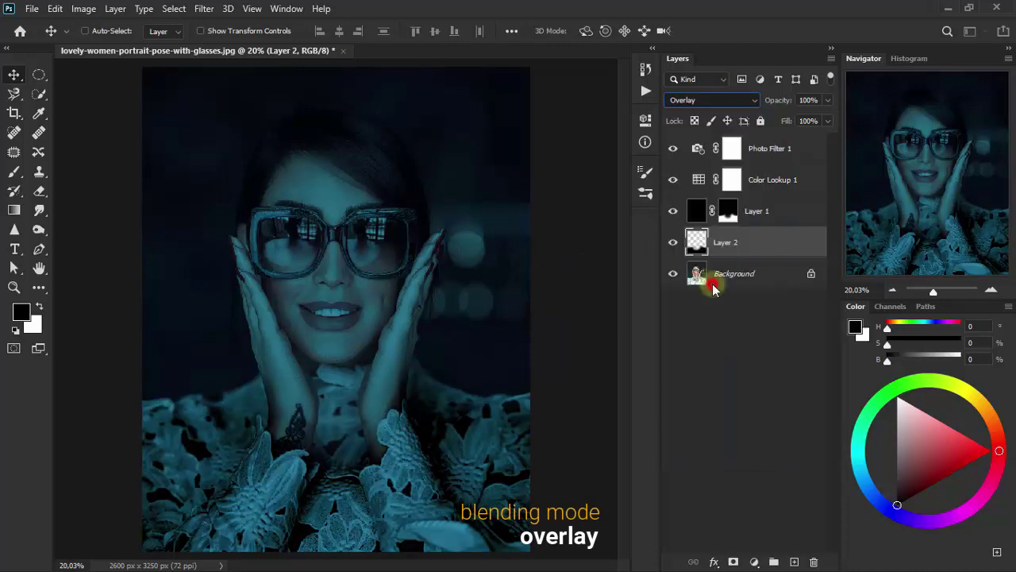
left_click(673, 242)
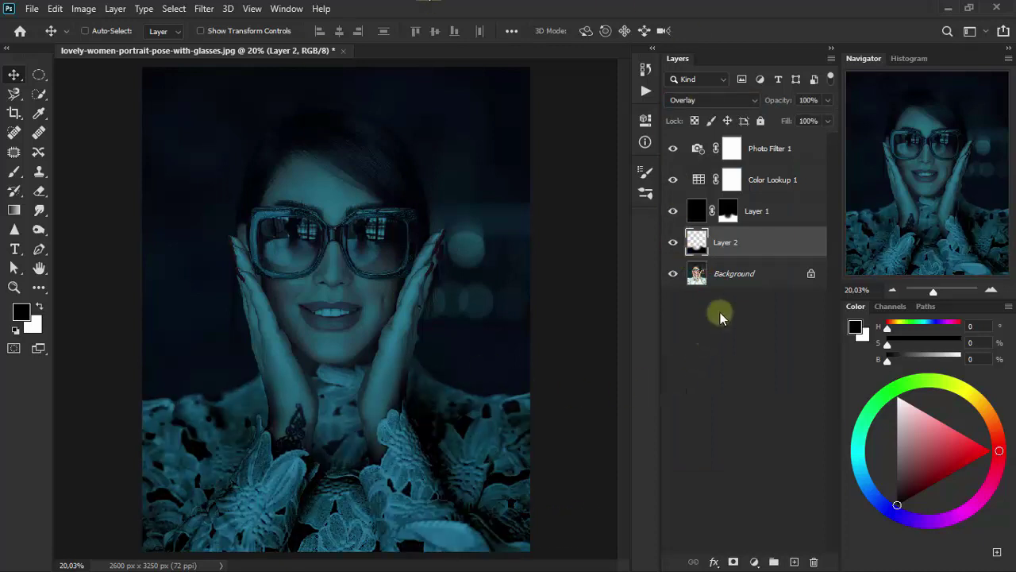
left_click(795, 159)
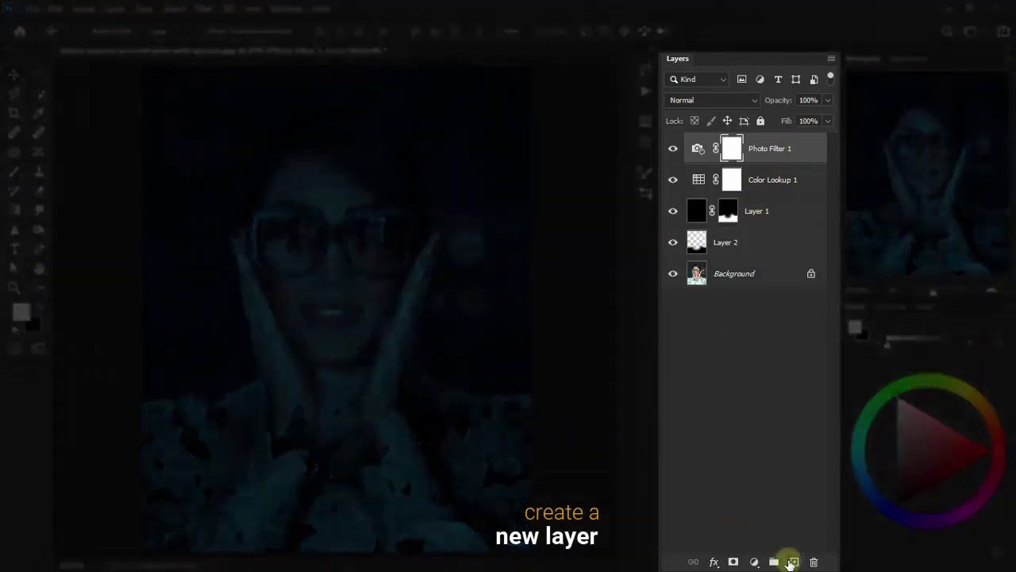
Step: Add an empty Layer 3 on top and set the foreground colour to 30ff79
left_click(791, 561)
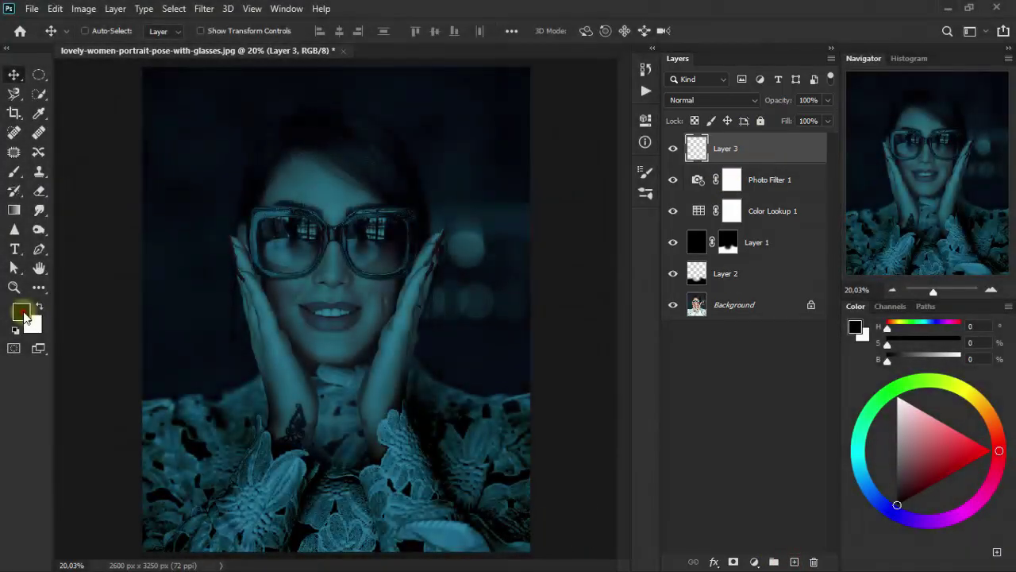
left_click(21, 311)
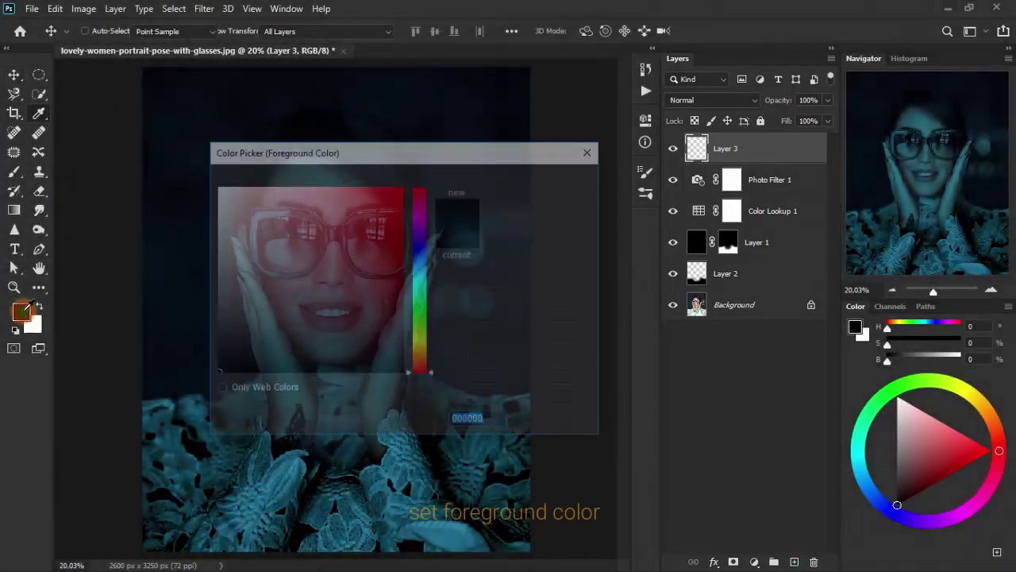
type("30ff79")
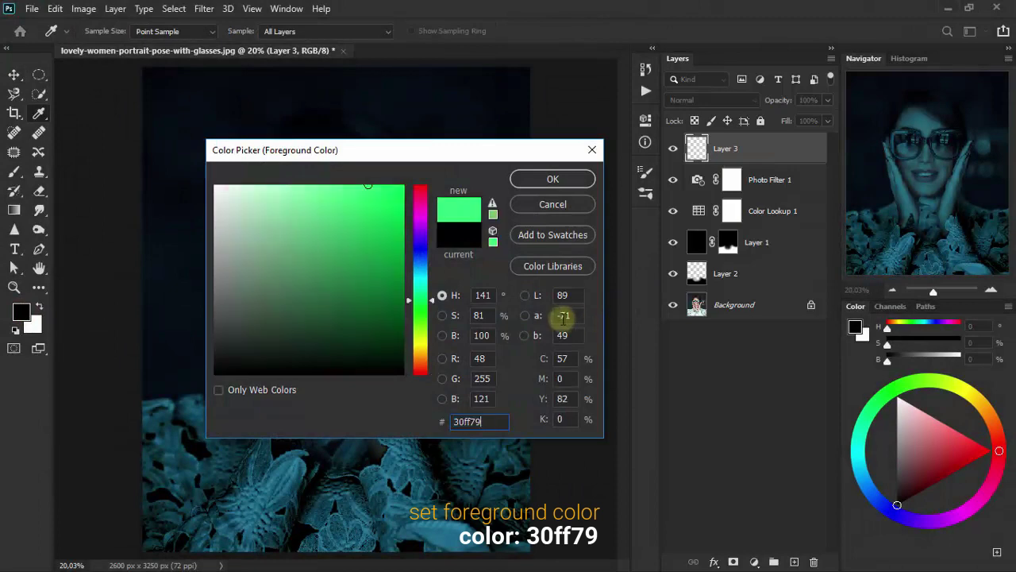
left_click(576, 185)
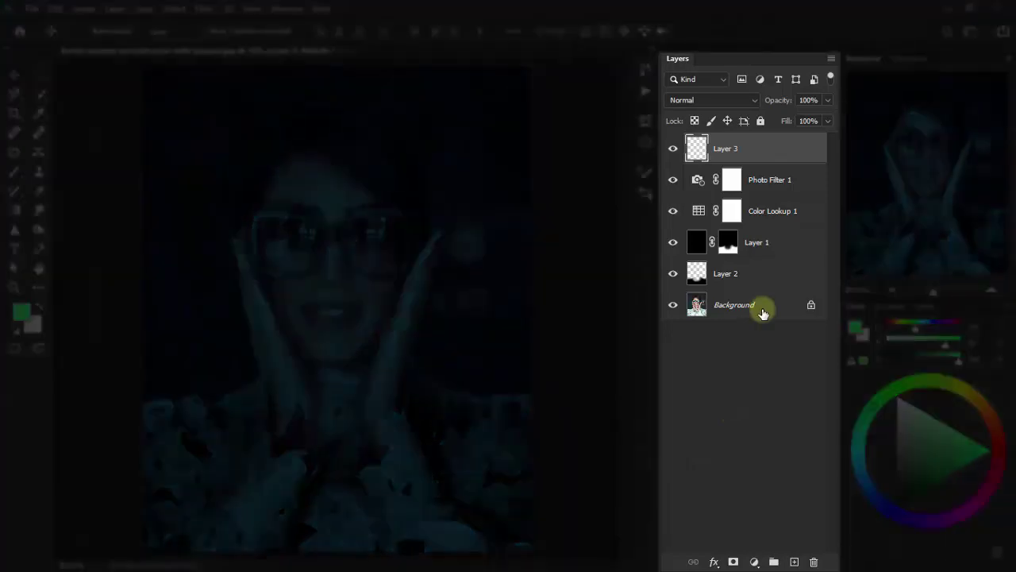
left_click(762, 310)
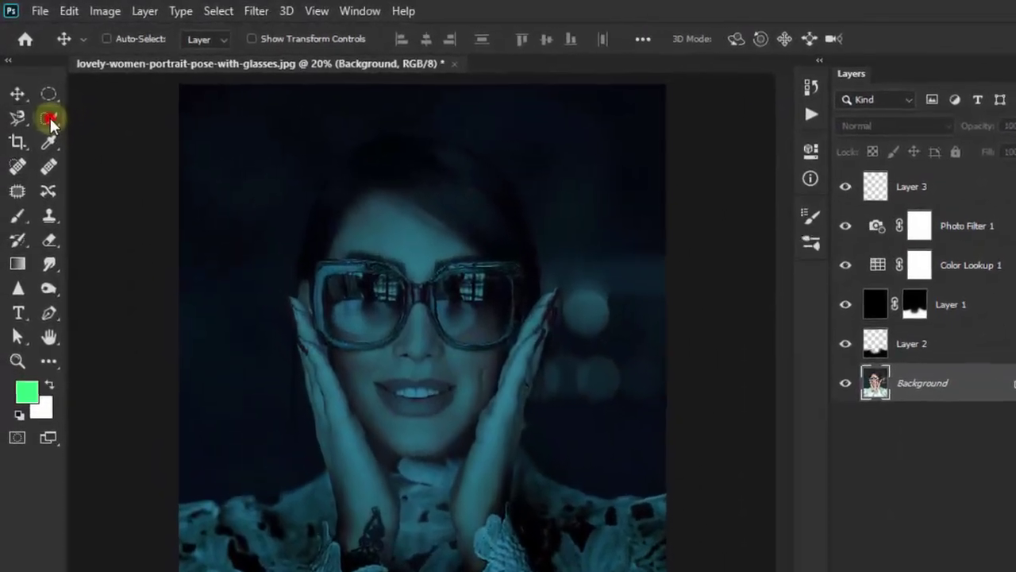
Step: Brush a Quick Selection over the glasses at a closer zoom
right_click(48, 119)
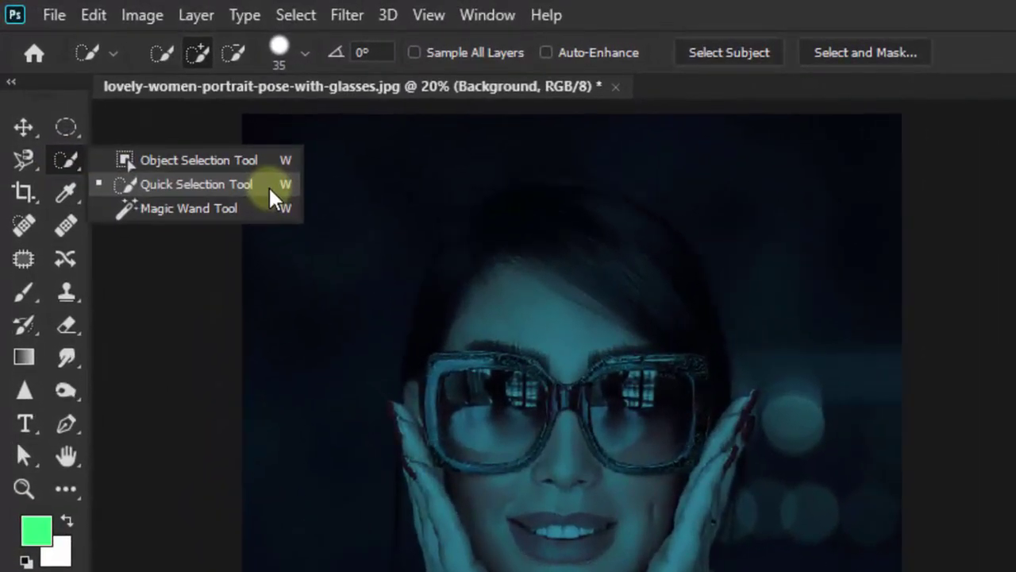
left_click(270, 184)
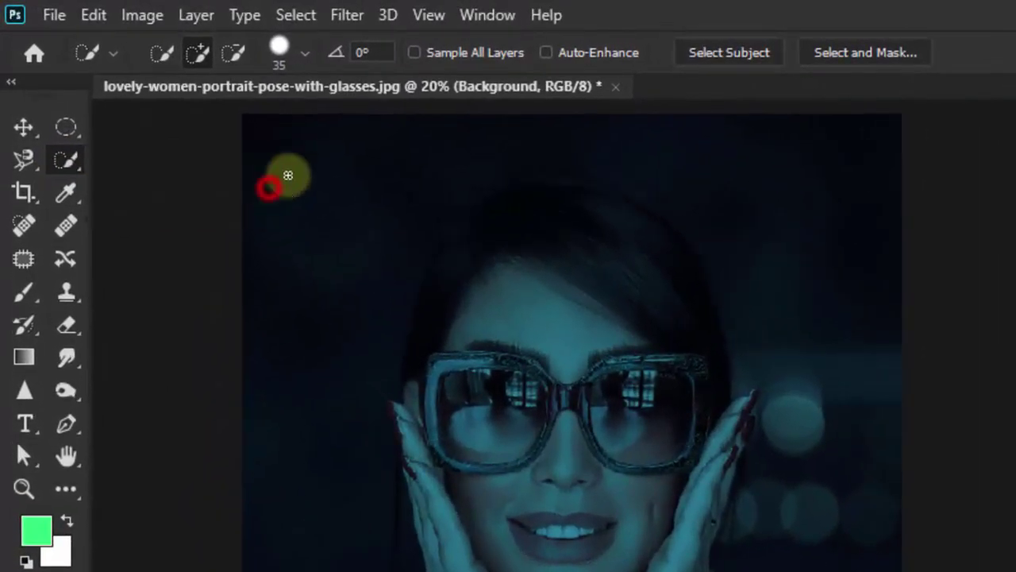
left_click(428, 15)
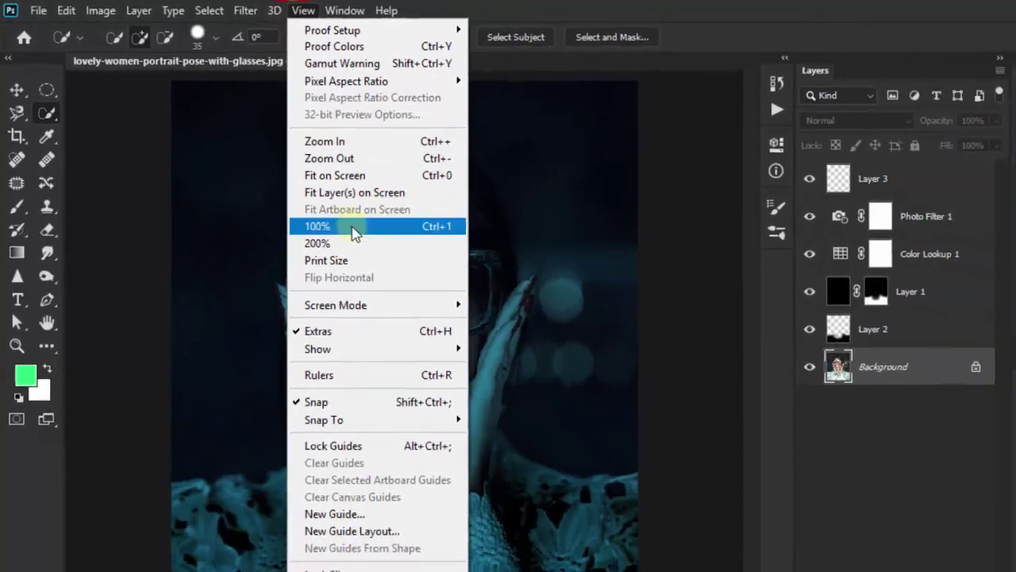
left_click(361, 254)
key("ctrl+minus")
key("ctrl+minus")
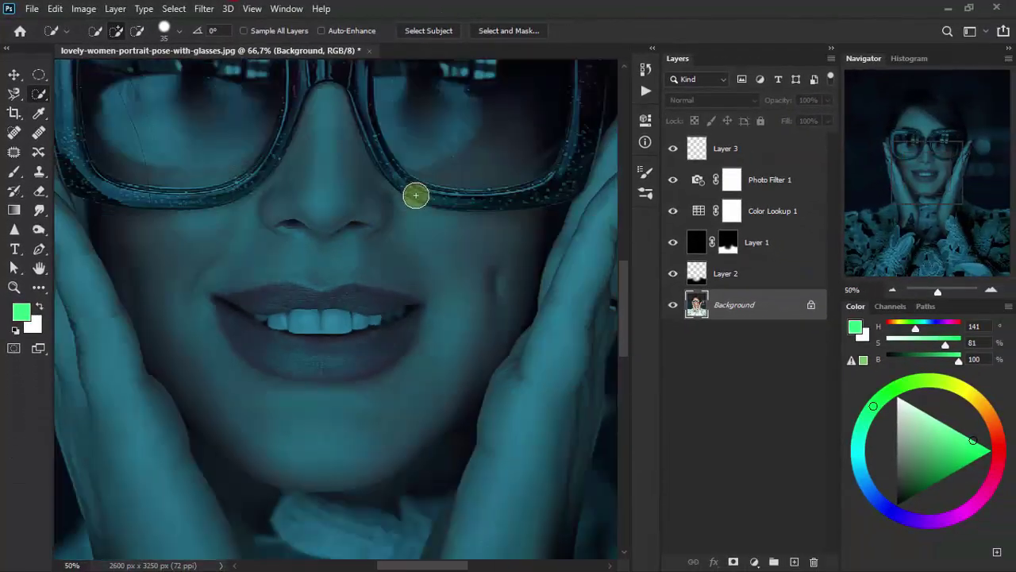
key("ctrl+minus")
left_click_drag(624, 332, 624, 314)
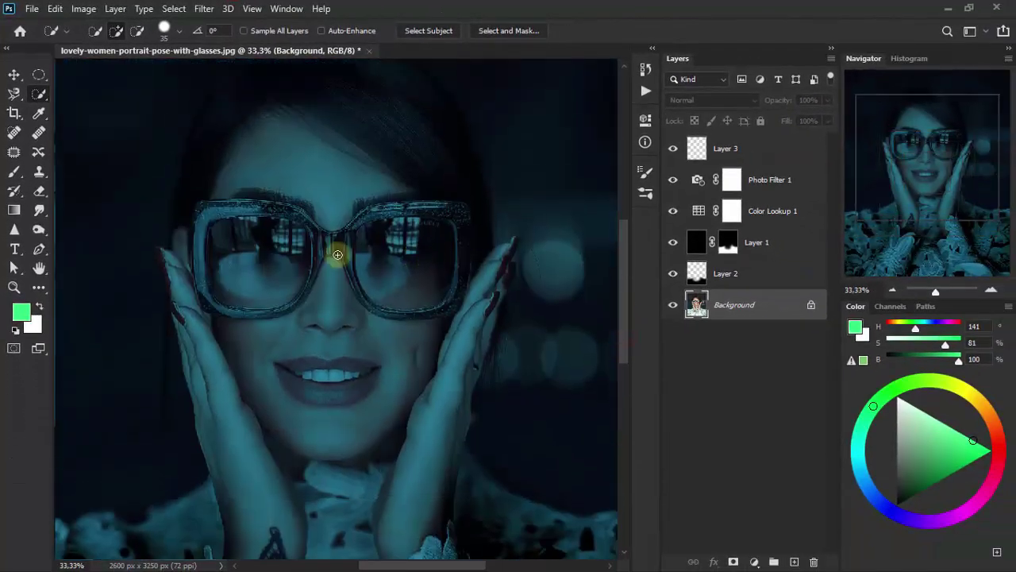
left_click_drag(197, 212, 201, 244)
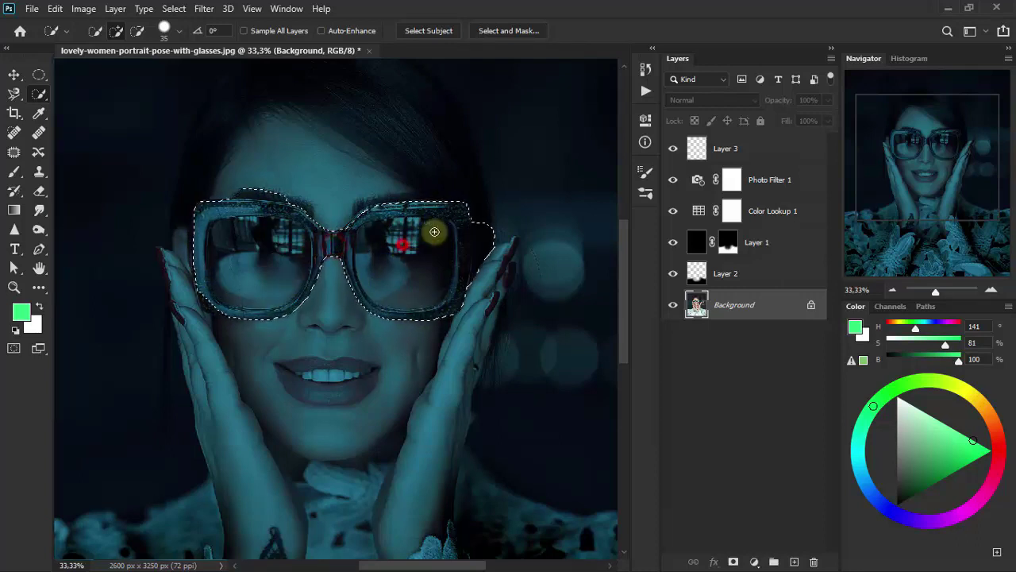
Step: Subtract both lenses and the bulge beside the right lens from the selection
left_click(137, 30)
mouse_move(486, 283)
left_mouse_down()
mouse_move(483, 239)
mouse_move(491, 236)
left_mouse_up()
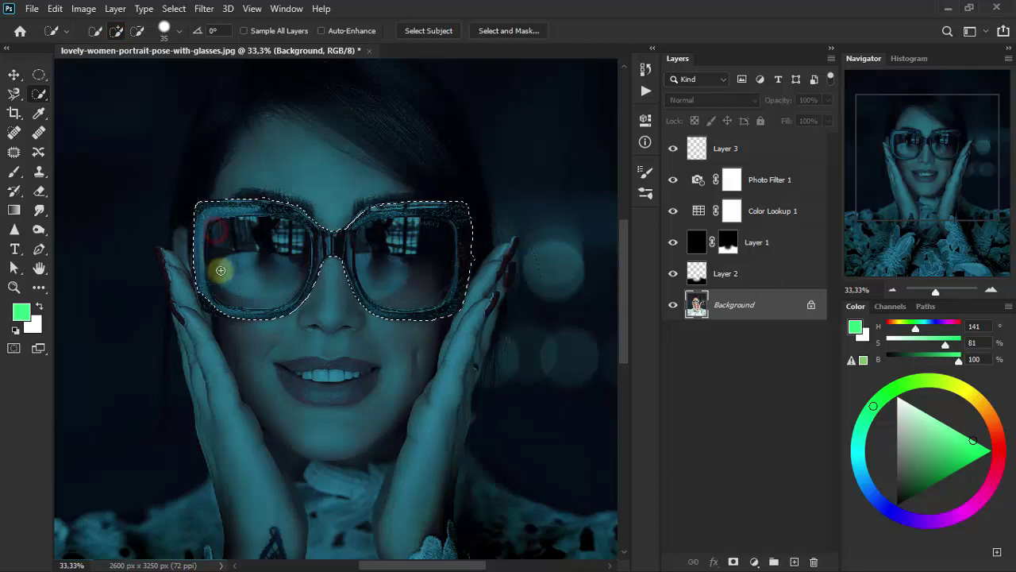
left_click(135, 29)
mouse_move(283, 285)
left_mouse_down()
mouse_move(290, 237)
mouse_move(267, 288)
mouse_move(216, 276)
left_mouse_up()
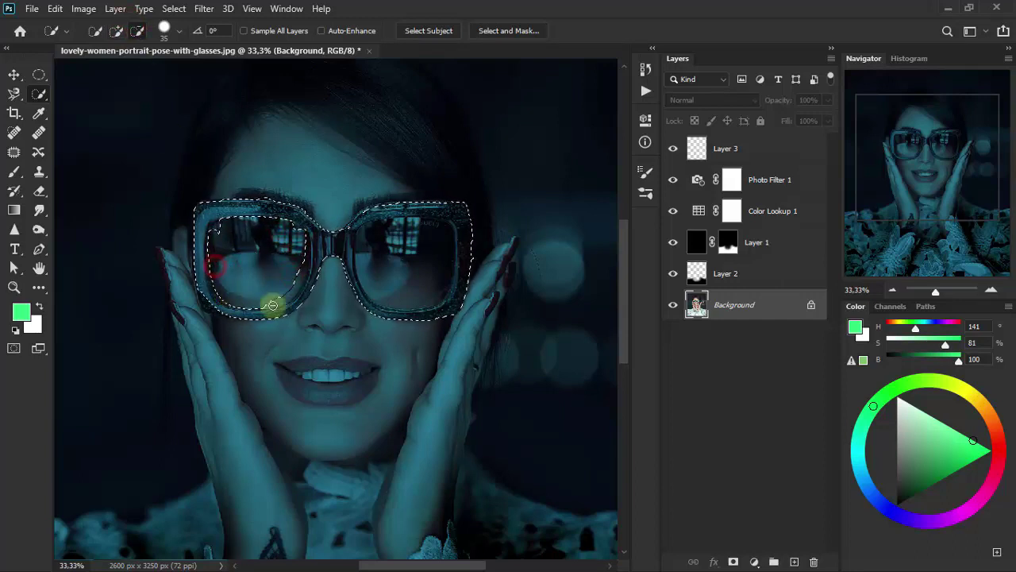
left_click_drag(294, 281, 227, 220)
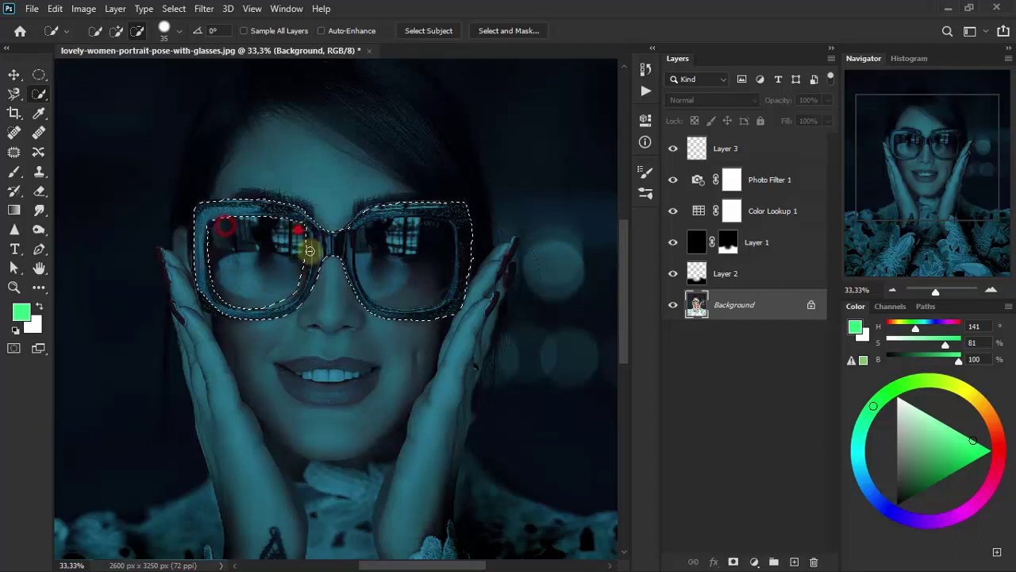
mouse_move(359, 243)
left_mouse_down()
mouse_move(359, 258)
mouse_move(420, 302)
left_mouse_up()
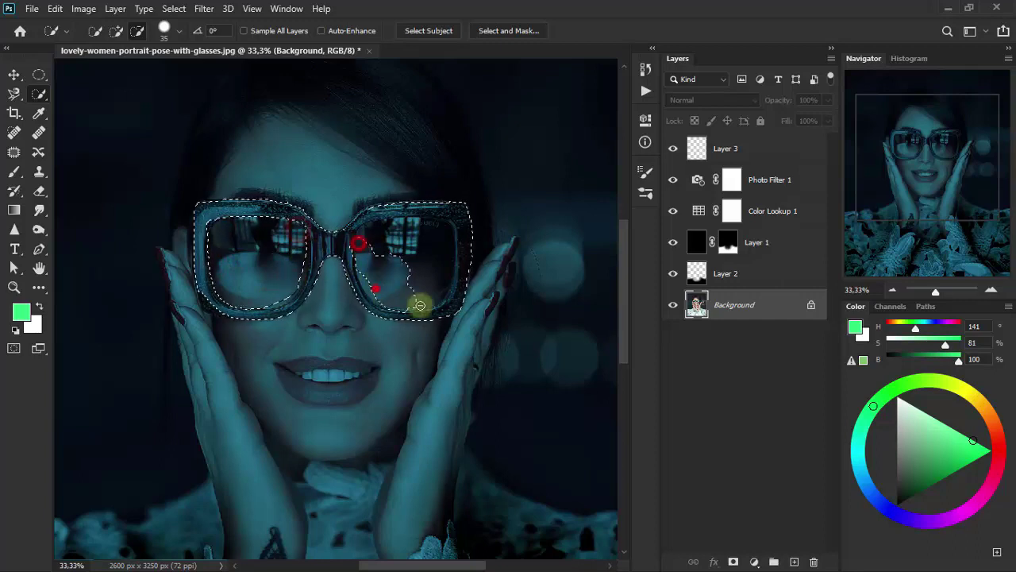
mouse_move(424, 228)
left_mouse_down()
mouse_move(386, 241)
mouse_move(421, 244)
left_mouse_up()
mouse_move(366, 275)
left_mouse_down()
mouse_move(379, 296)
mouse_move(431, 223)
mouse_move(449, 230)
mouse_move(453, 274)
left_mouse_up()
left_click_drag(247, 291, 239, 262)
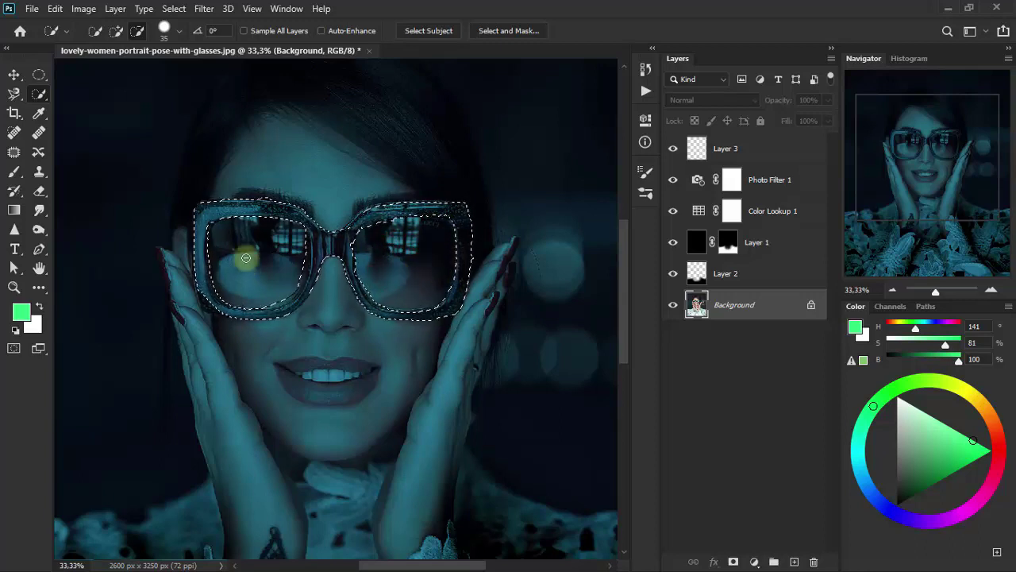
Step: Fill the frame selection on Layer 3 with the green colour, deselect, and fit the image on screen
key("v")
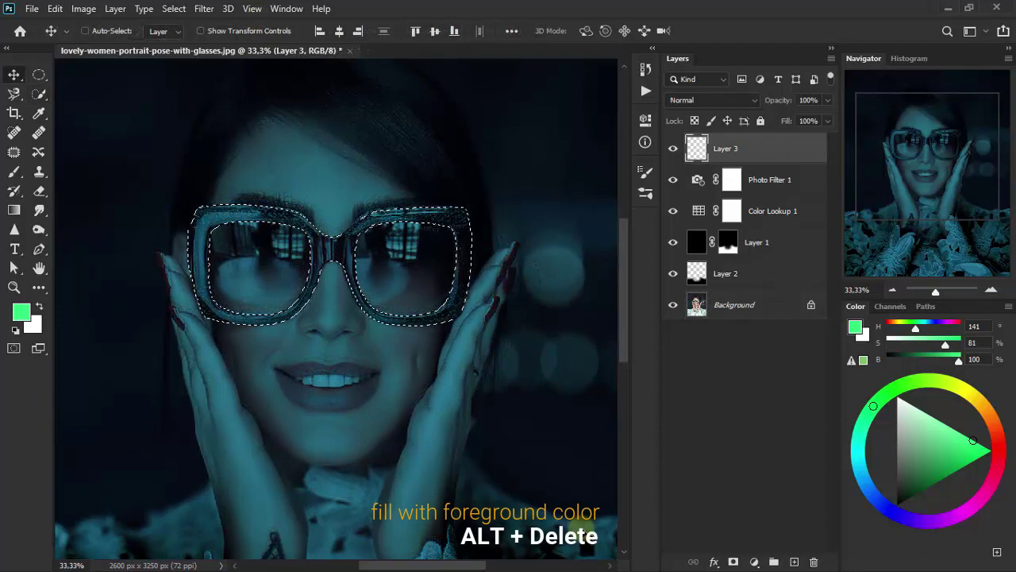
key("alt+Delete")
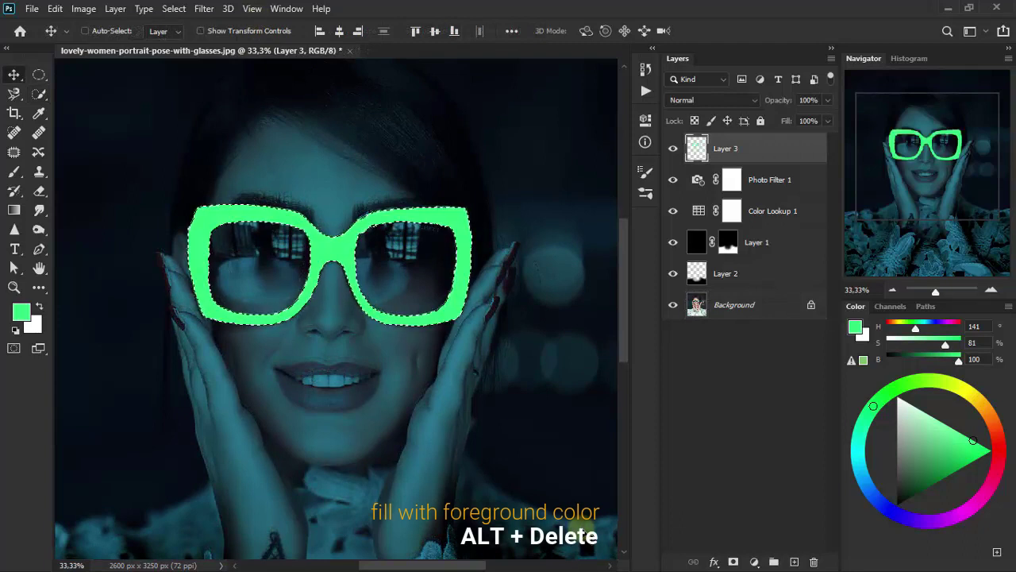
key("ctrl+d")
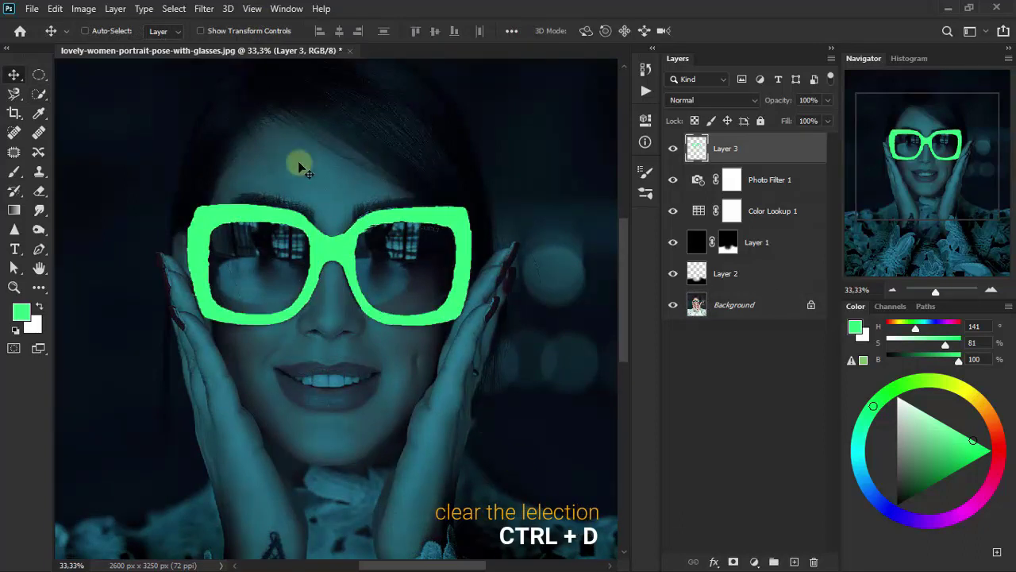
left_click(14, 287)
right_click(336, 246)
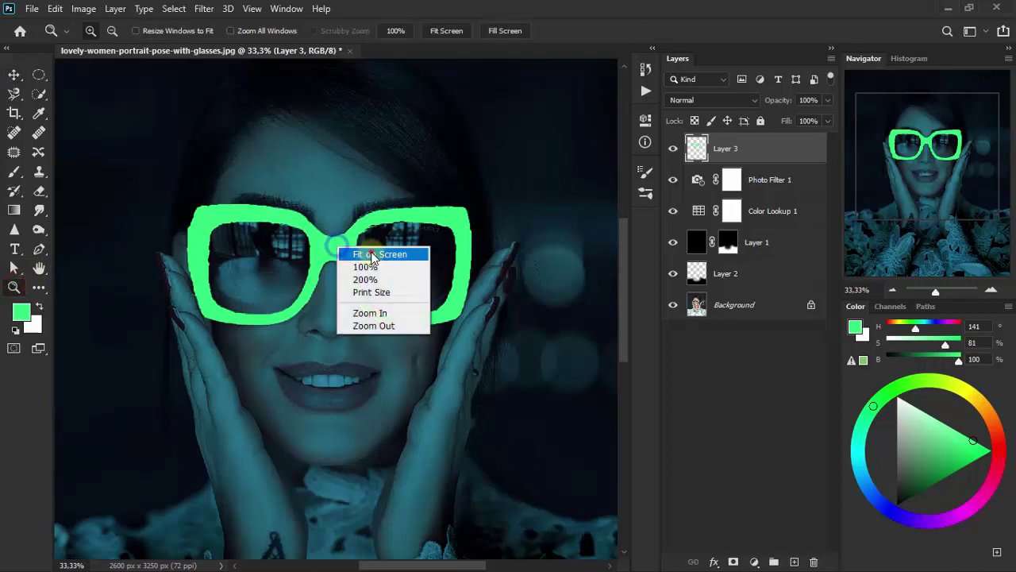
left_click(361, 254)
left_click(14, 75)
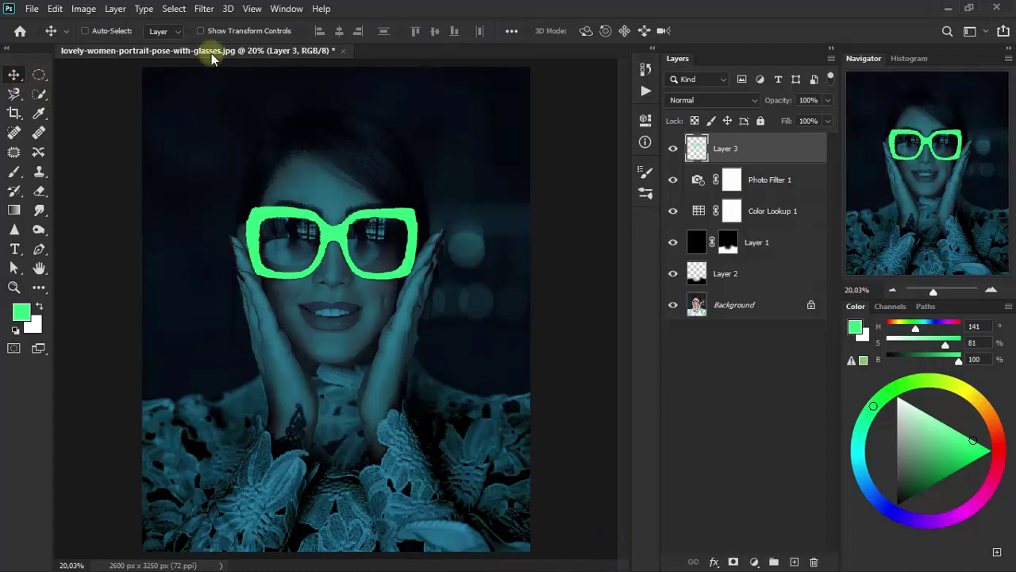
Step: Blur Layer 3's green frames with a 22,2-pixel Gaussian Blur
left_click(204, 10)
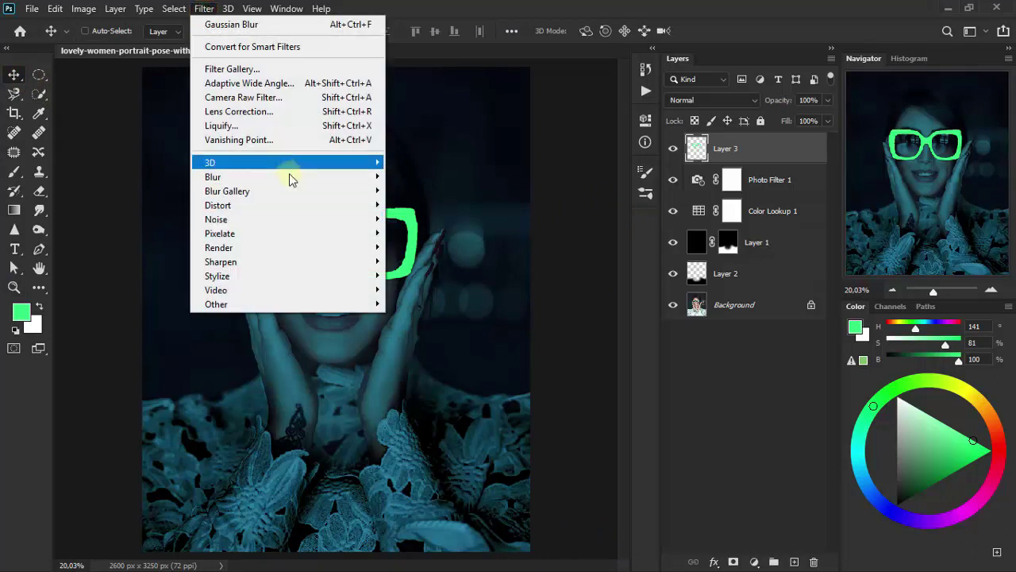
mouse_move(286, 176)
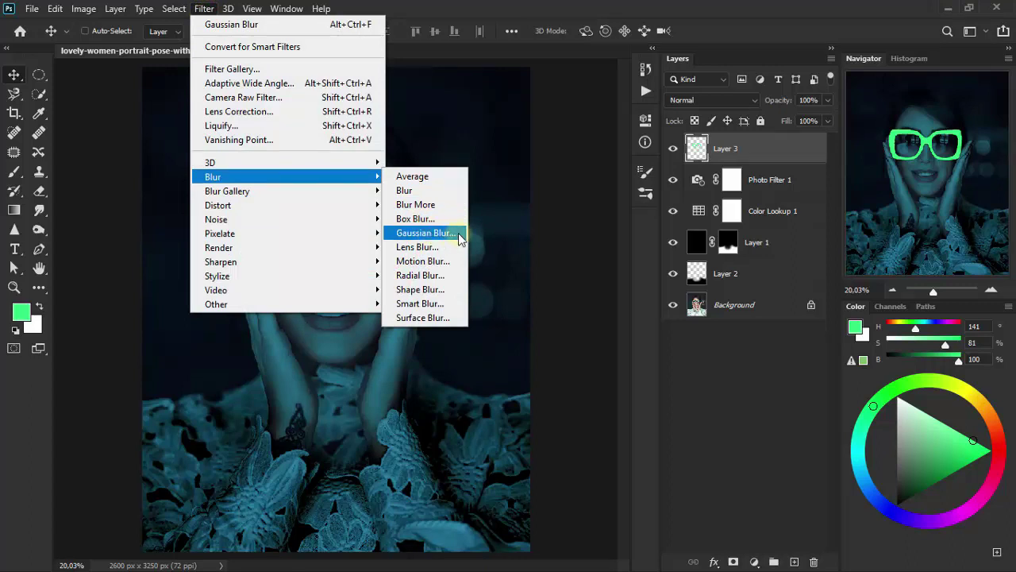
left_click(460, 234)
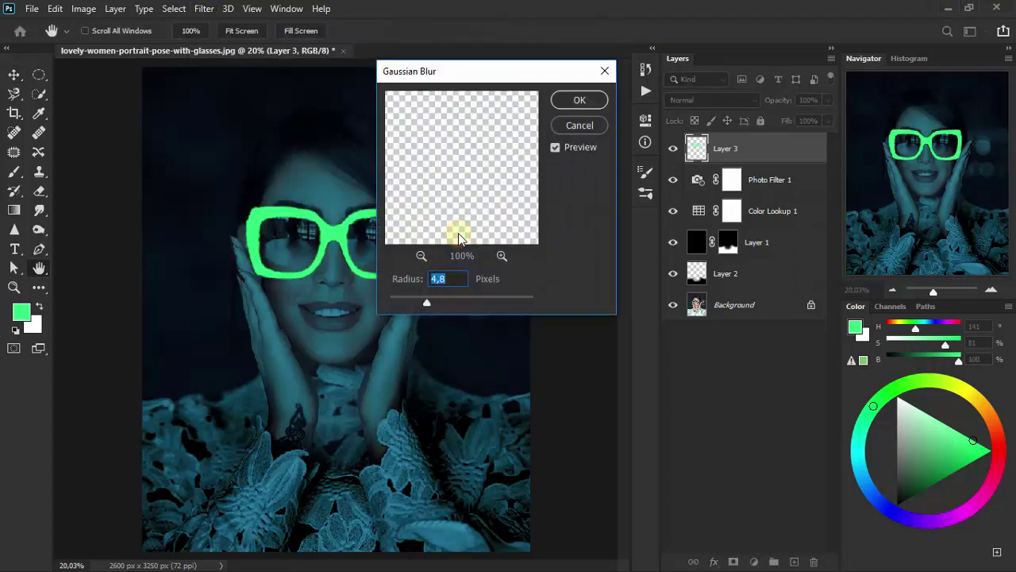
type("22,2")
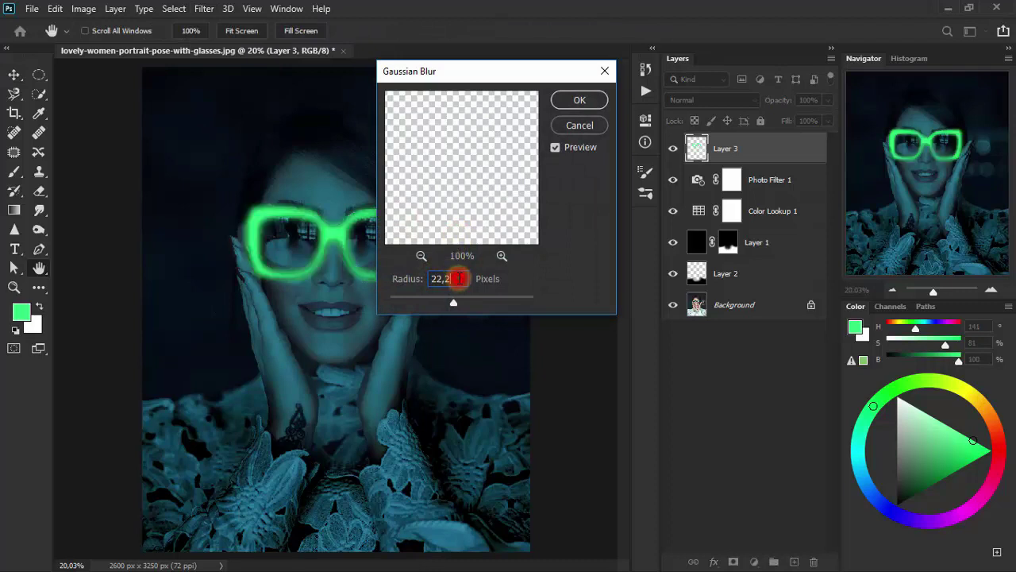
left_click(585, 101)
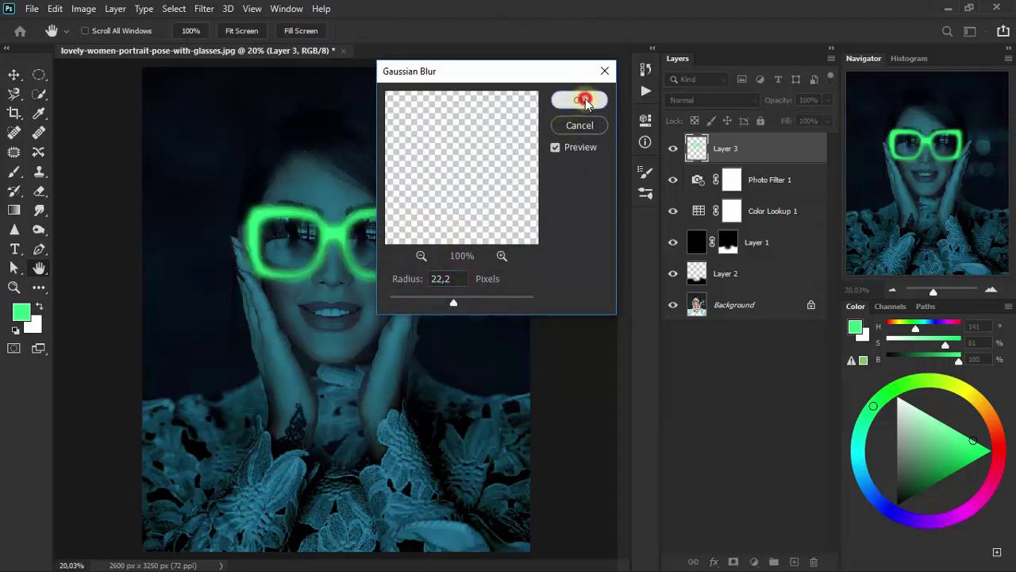
Step: Set Layer 3 to Subtract, duplicate it, set the copy to Exclusion, and compare the glow
left_click(703, 101)
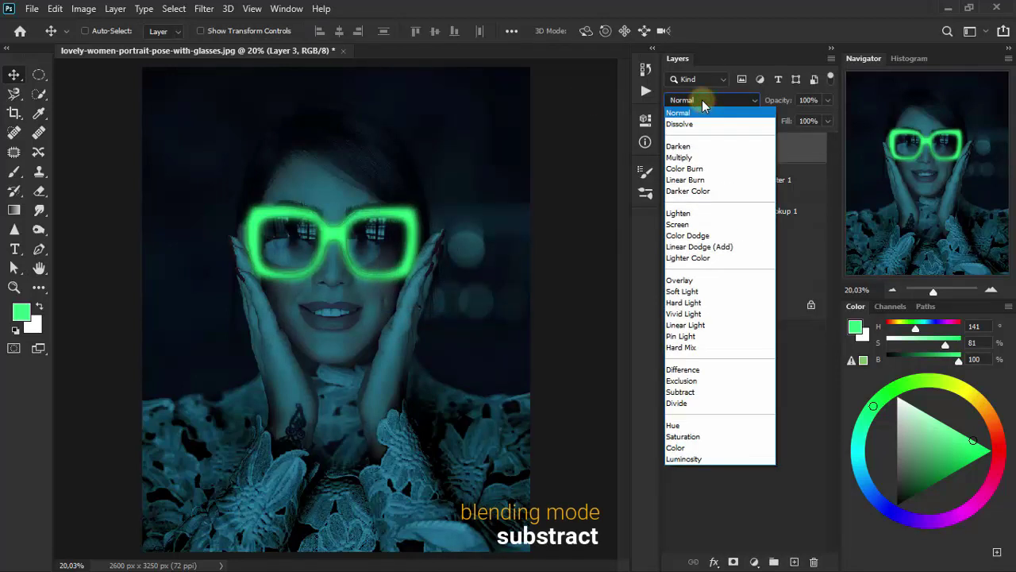
left_click(712, 390)
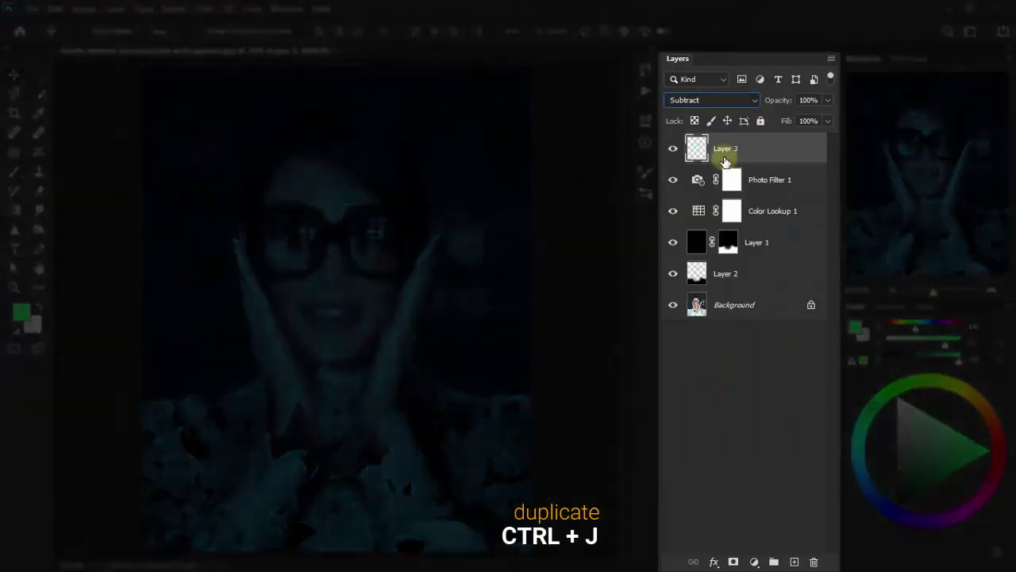
key("ctrl+j")
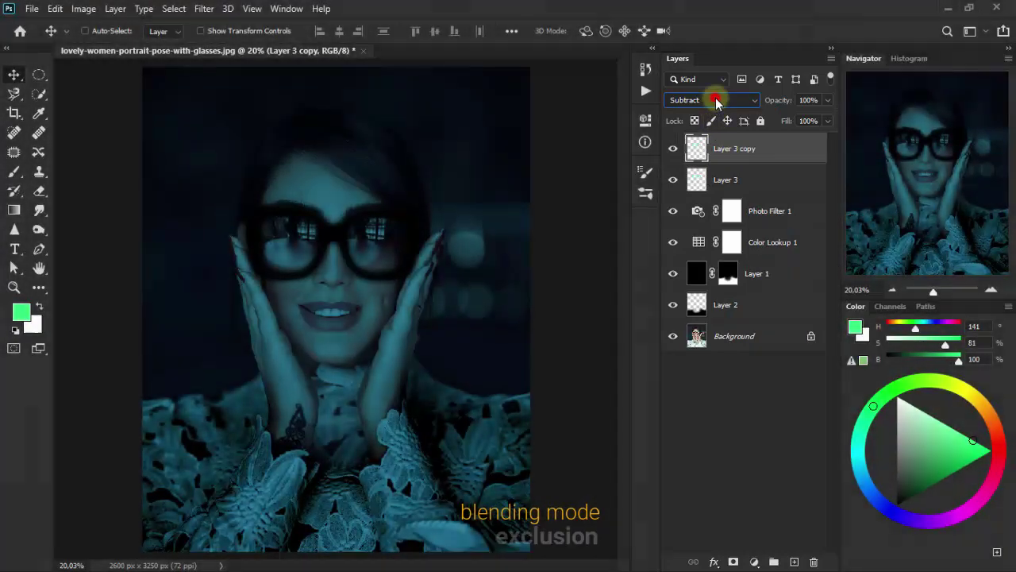
left_click(717, 100)
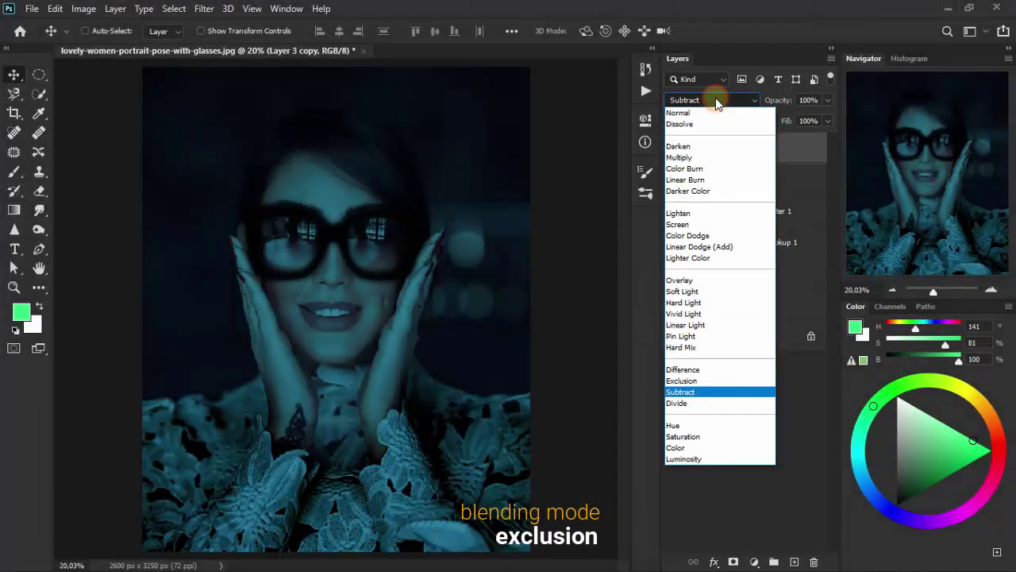
left_click(718, 384)
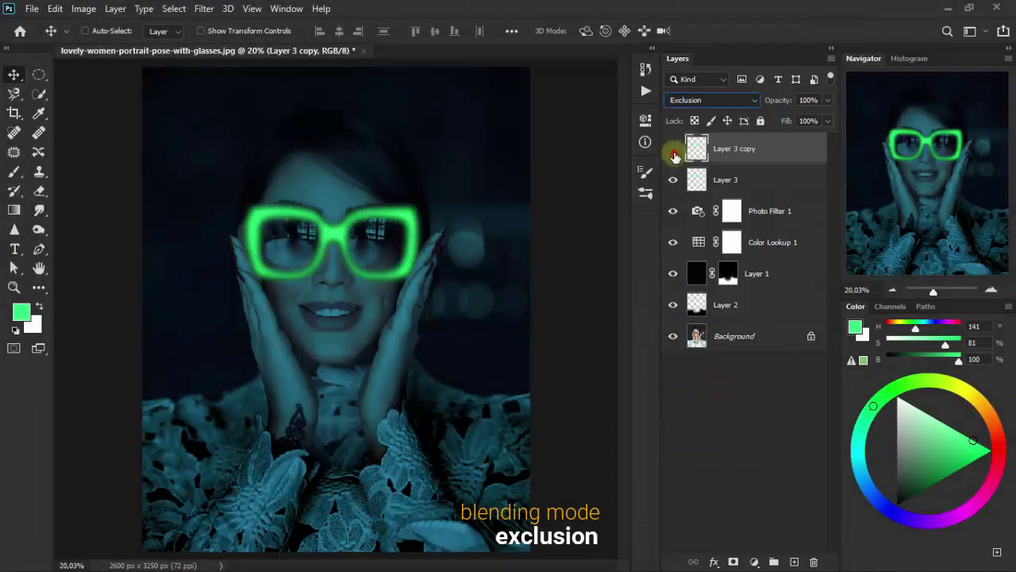
left_click(673, 151)
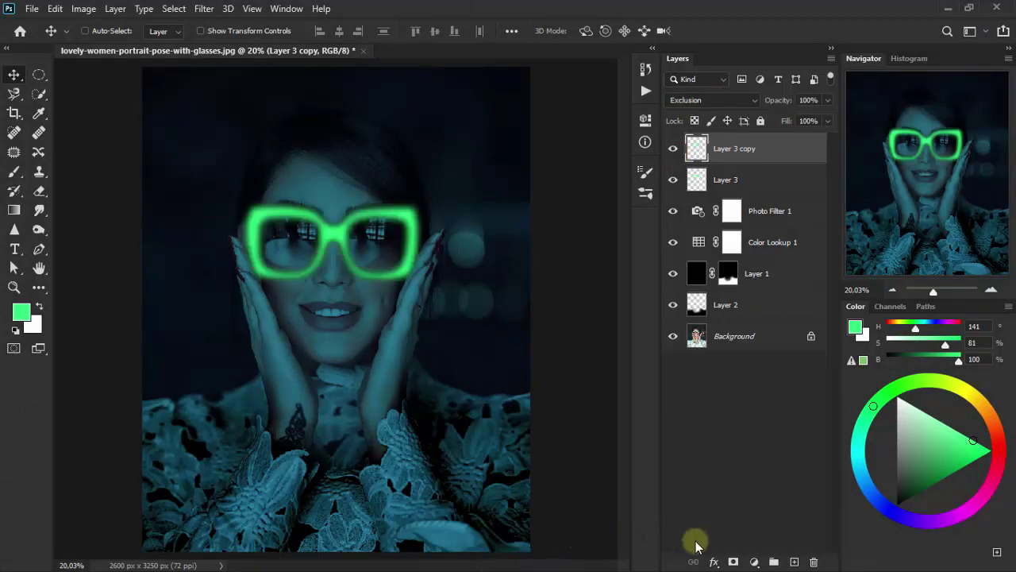
Step: Add a Photo Filter clipped to Layer 3 copy, using Warming Filter (LBA) at 100% density
left_click(754, 561)
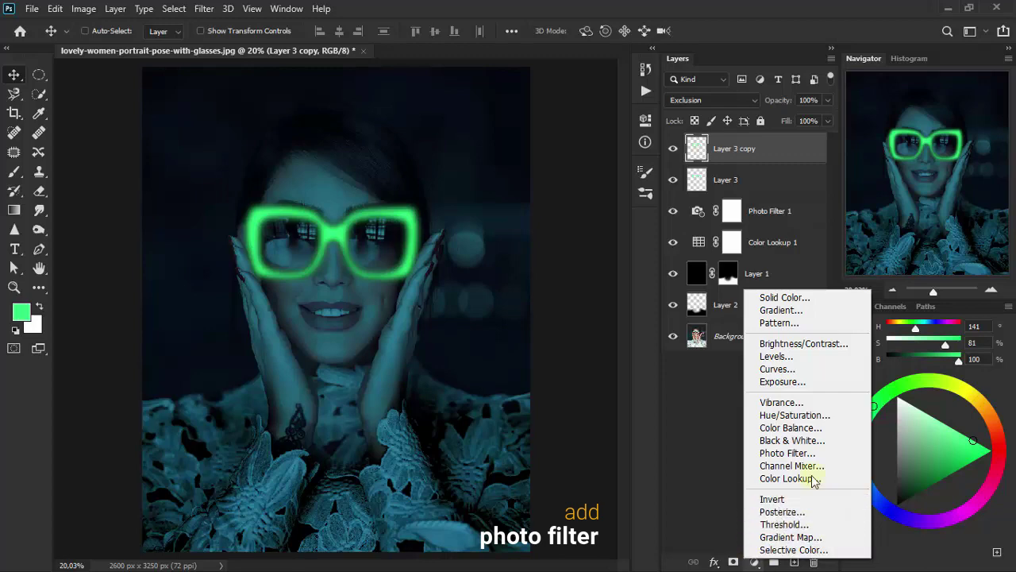
left_click(814, 452)
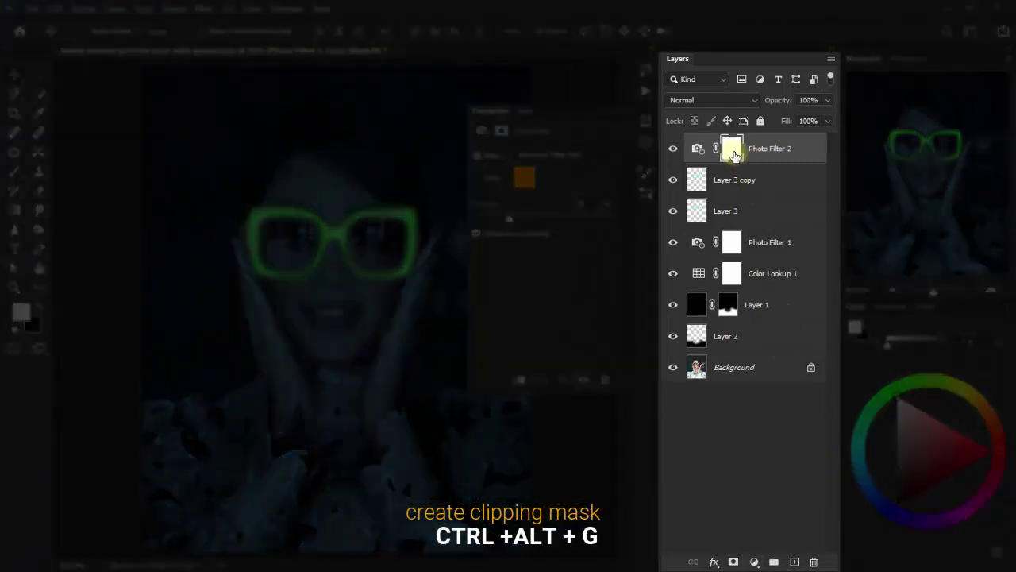
key("ctrl+alt+g")
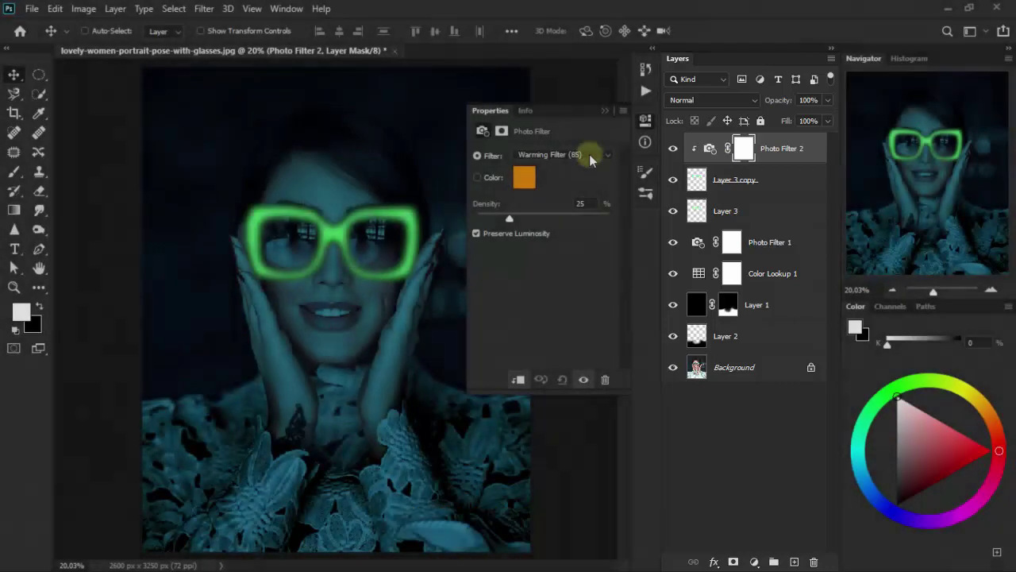
left_click(587, 155)
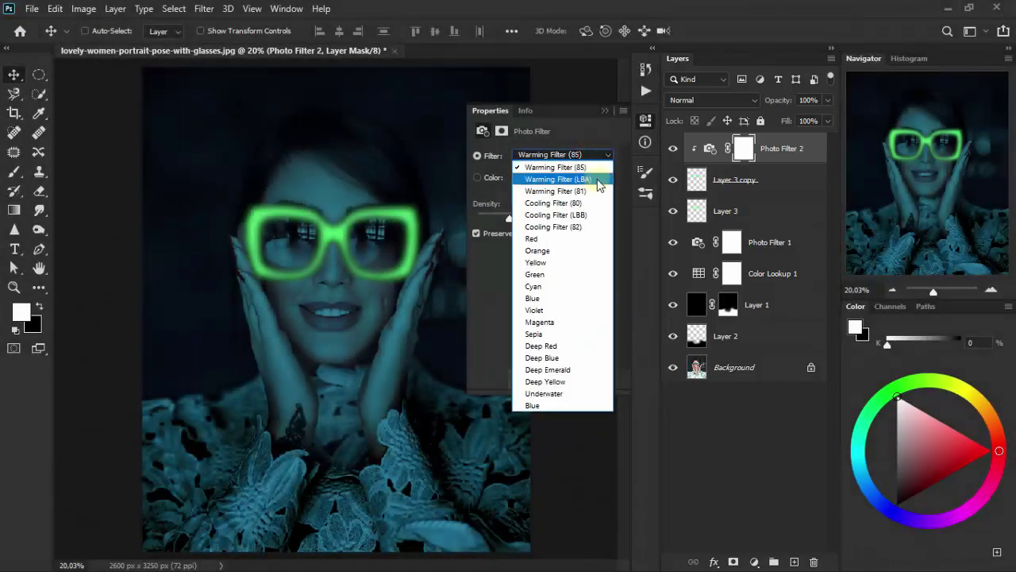
left_click(597, 180)
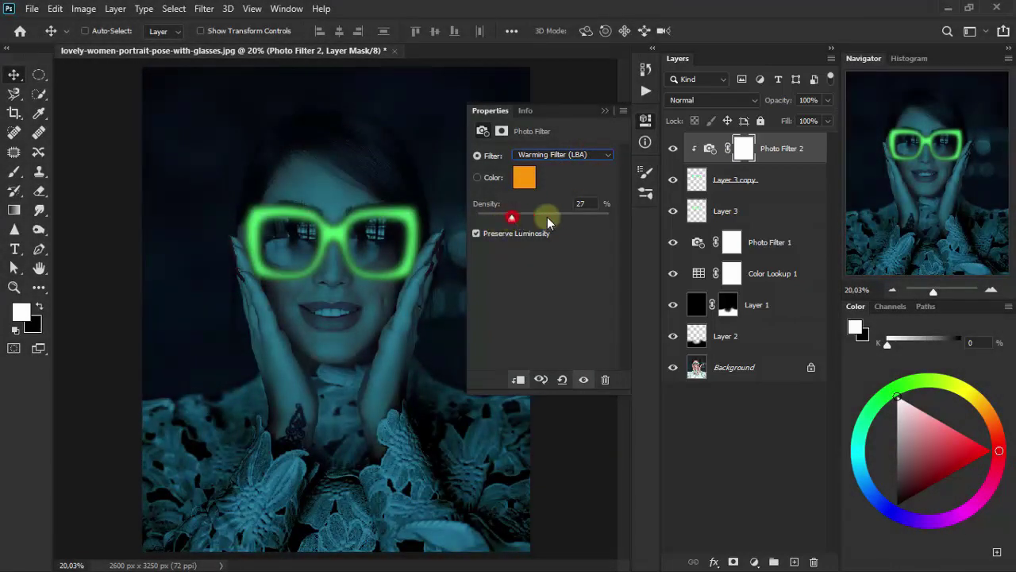
left_click_drag(510, 217, 655, 222)
mouse_move(605, 111)
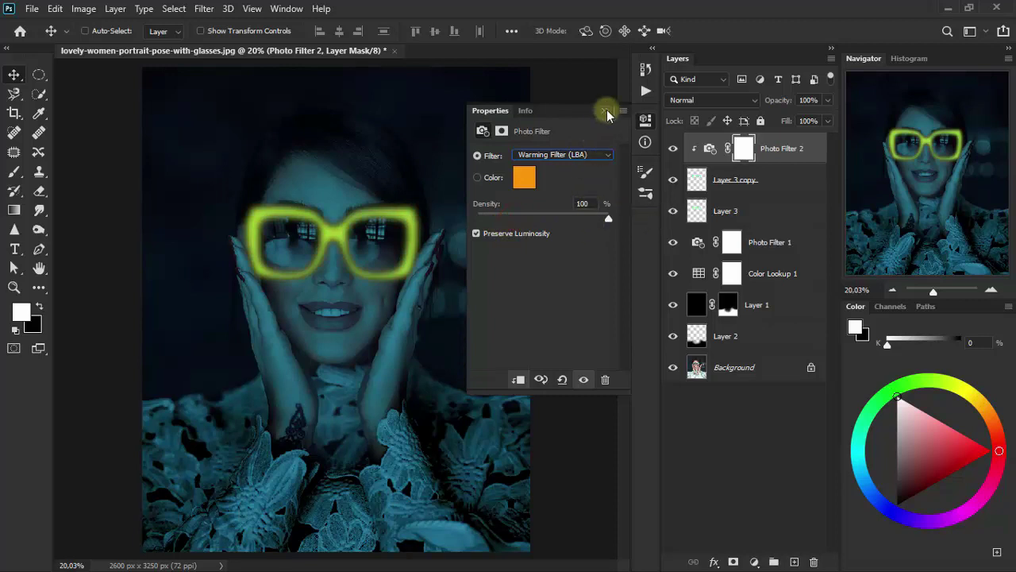
Step: Set Photo Filter 2 to Divide blending and toggle it to compare the cyan glow
left_click(607, 110)
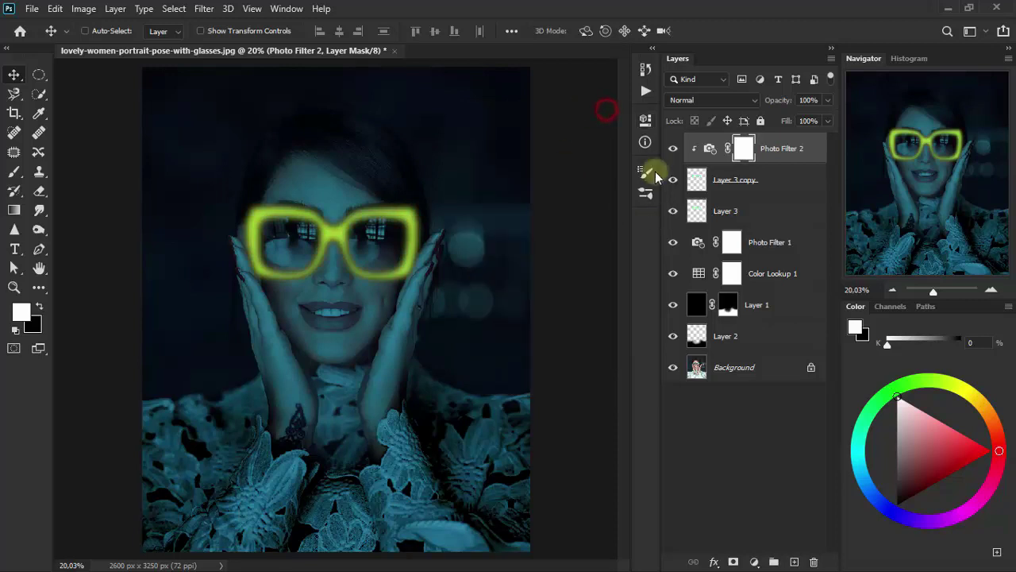
left_click(703, 101)
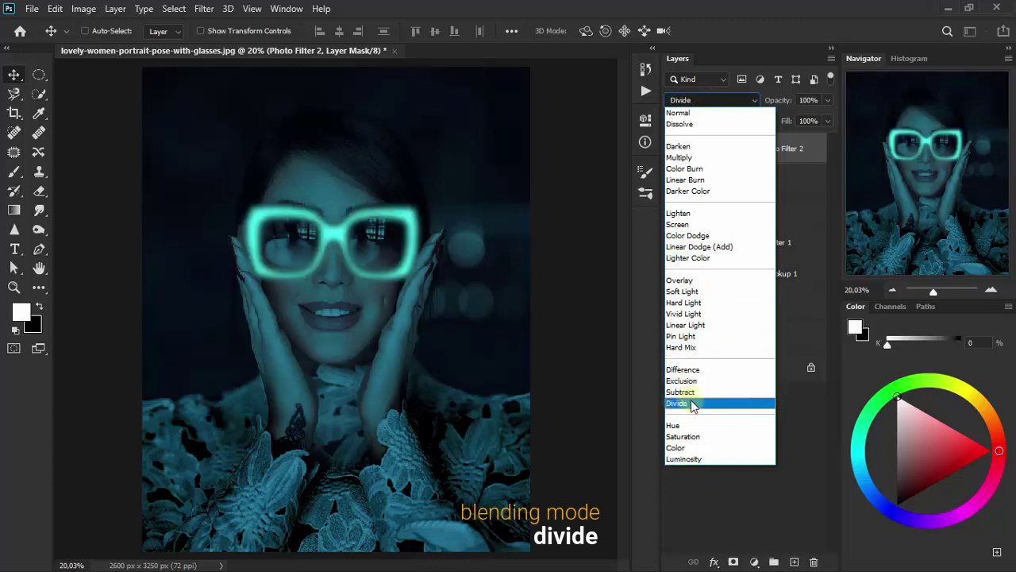
left_click(691, 404)
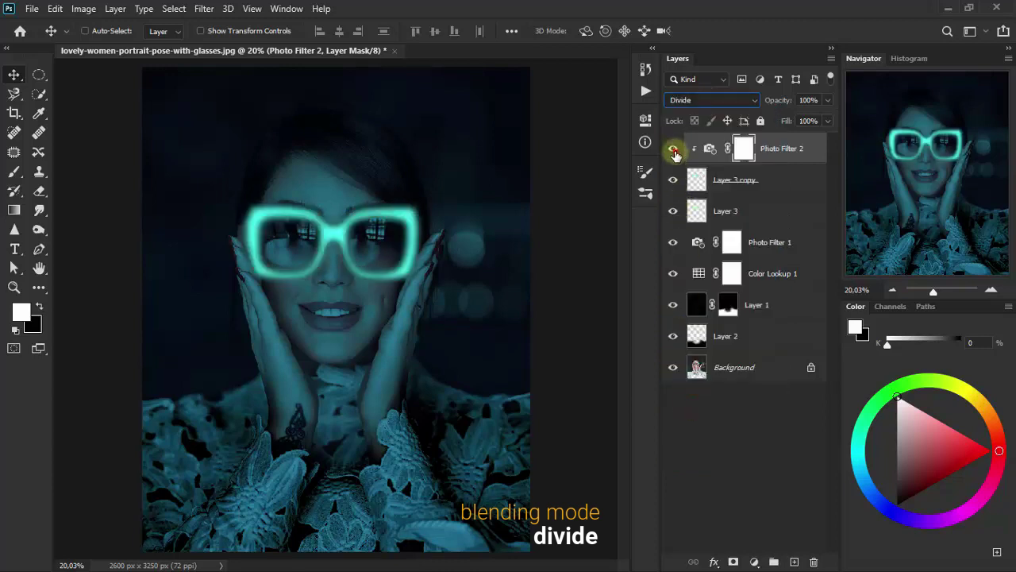
left_click(674, 150)
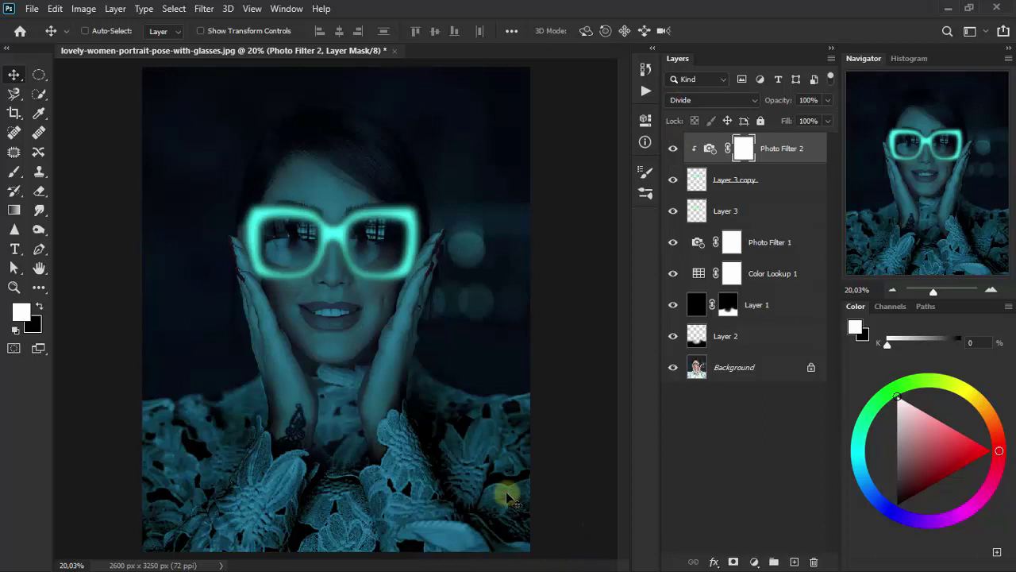
Step: Add a clipped Color Lookup adjustment using the HorrorBlue.3DL LUT file
left_click(753, 560)
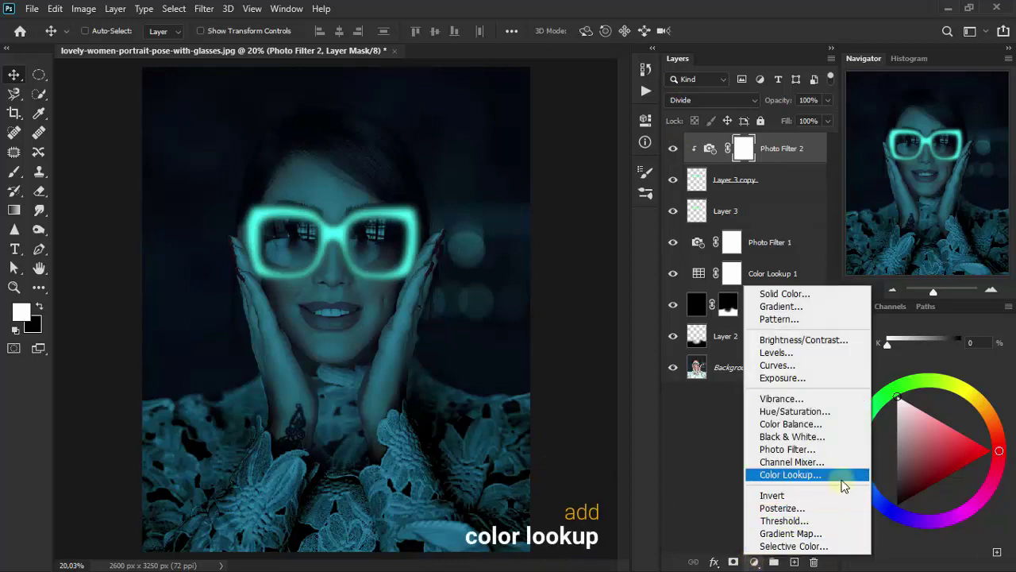
left_click(841, 477)
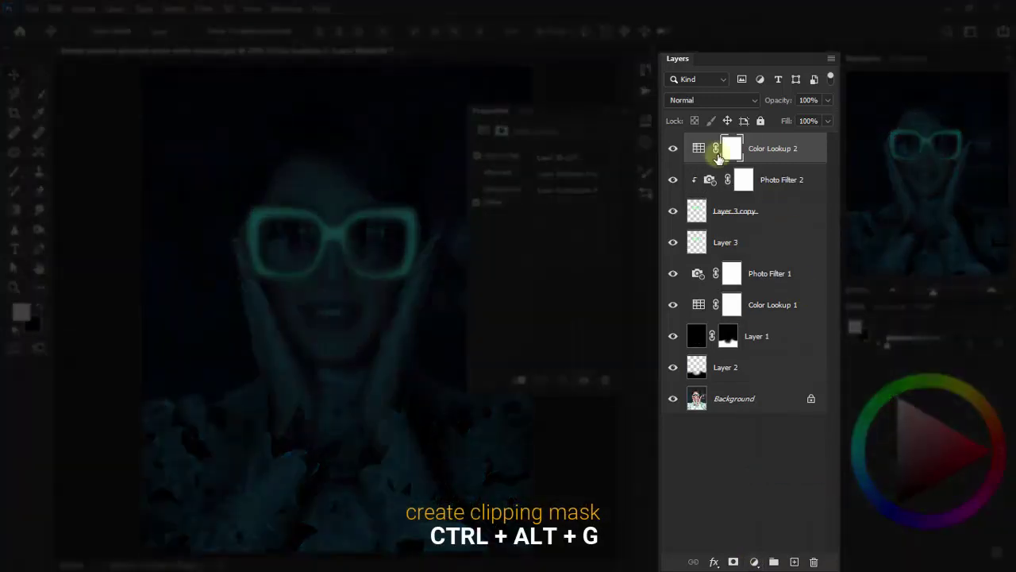
key("ctrl+alt+g")
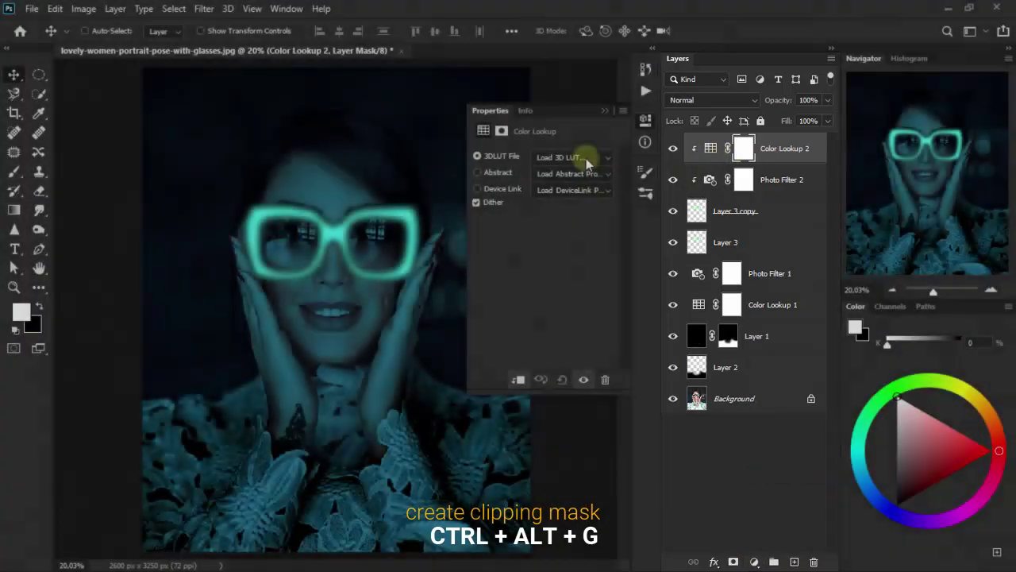
left_click(585, 158)
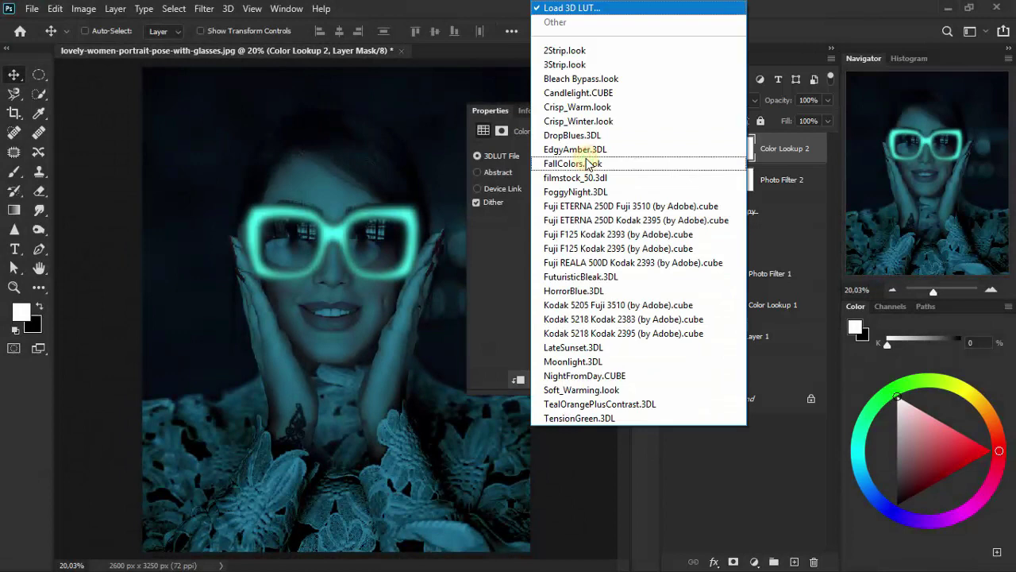
left_click(687, 295)
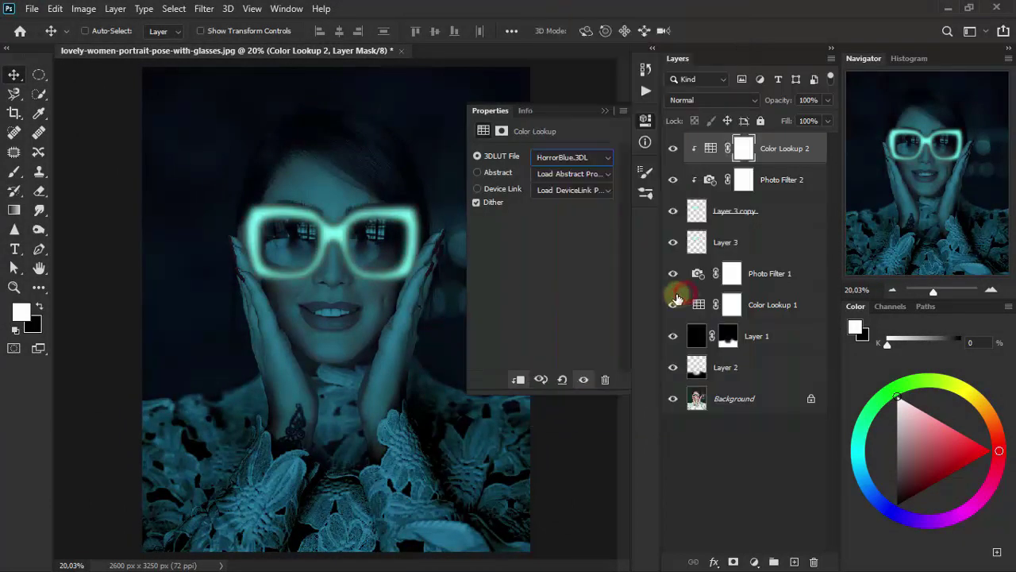
Step: Blend Color Lookup 2 in Luminosity mode and toggle it to compare
left_click(605, 112)
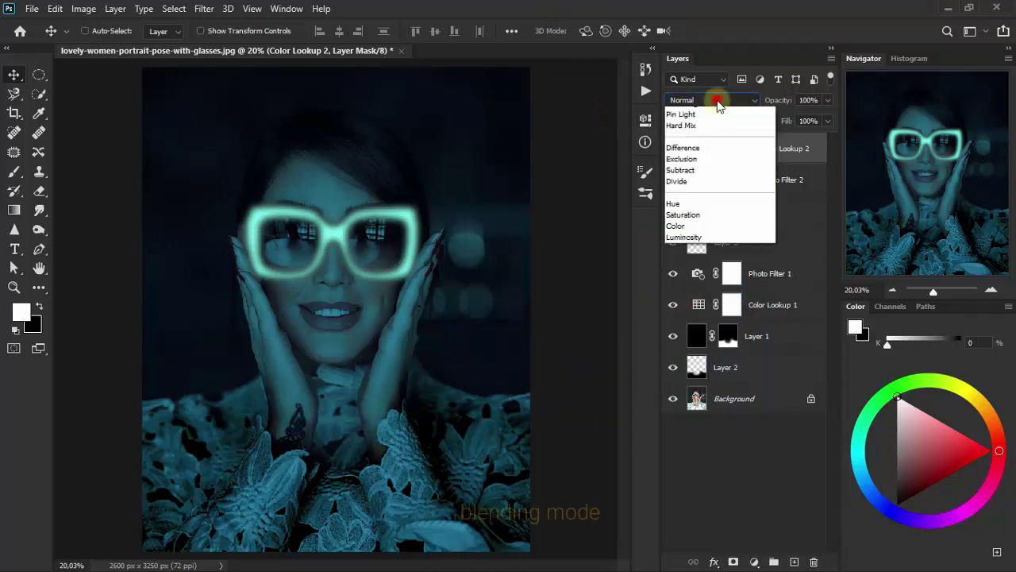
left_click(712, 101)
left_click(725, 459)
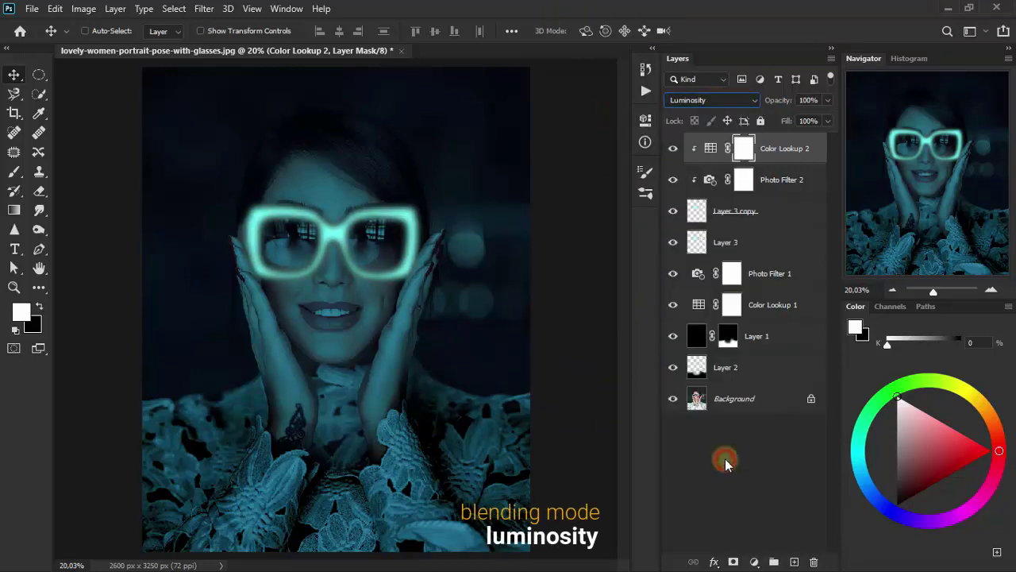
left_click(674, 151)
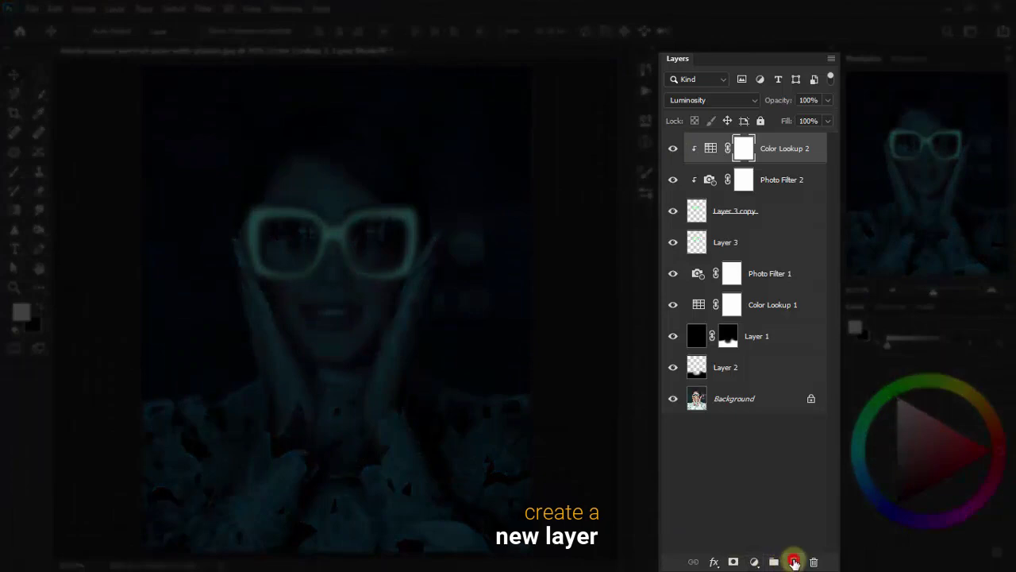
Step: On a new layer, trace a leaf outline with the Pen tool below the left wrist
left_click(793, 561)
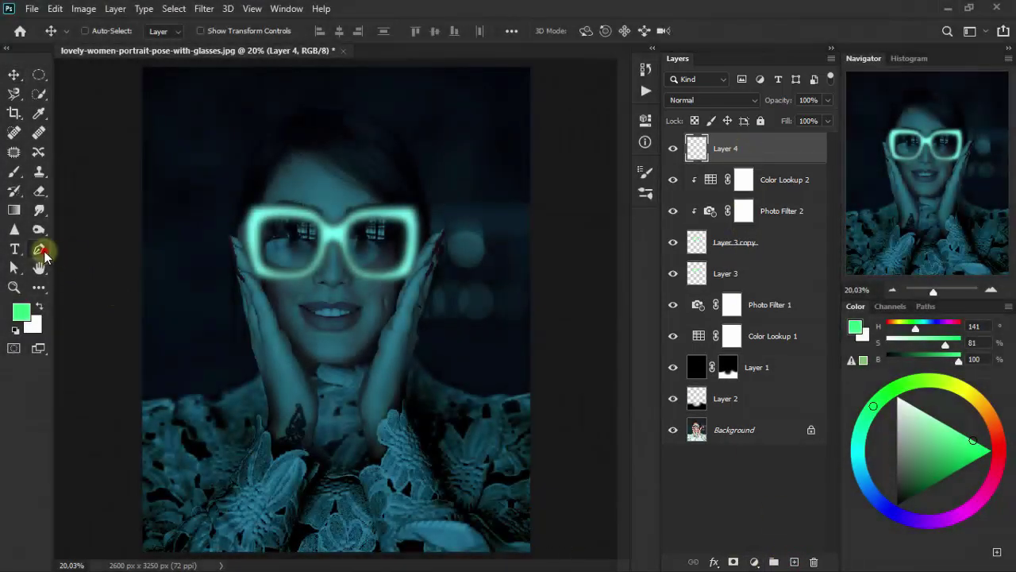
left_click(44, 251)
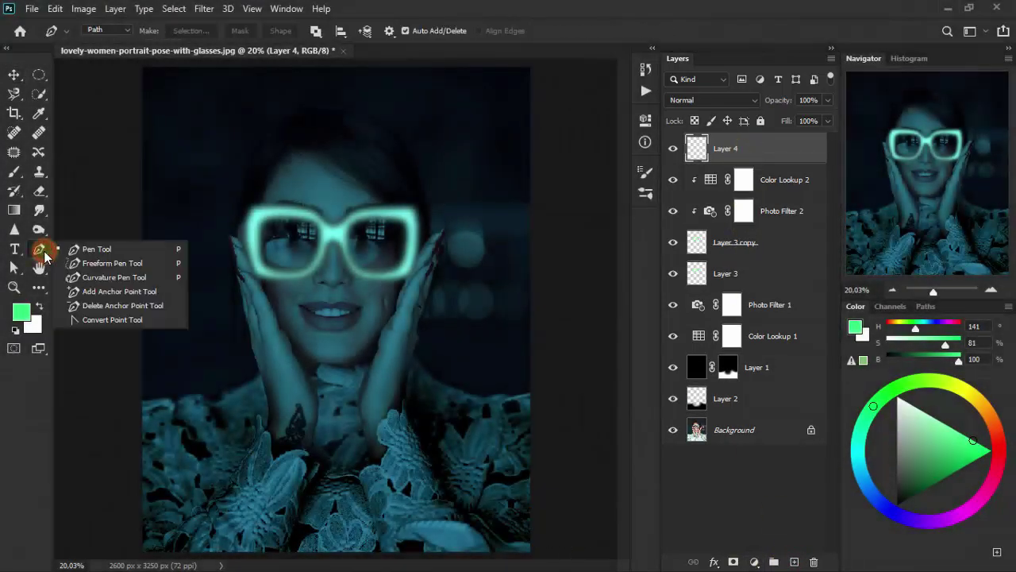
left_click(125, 252)
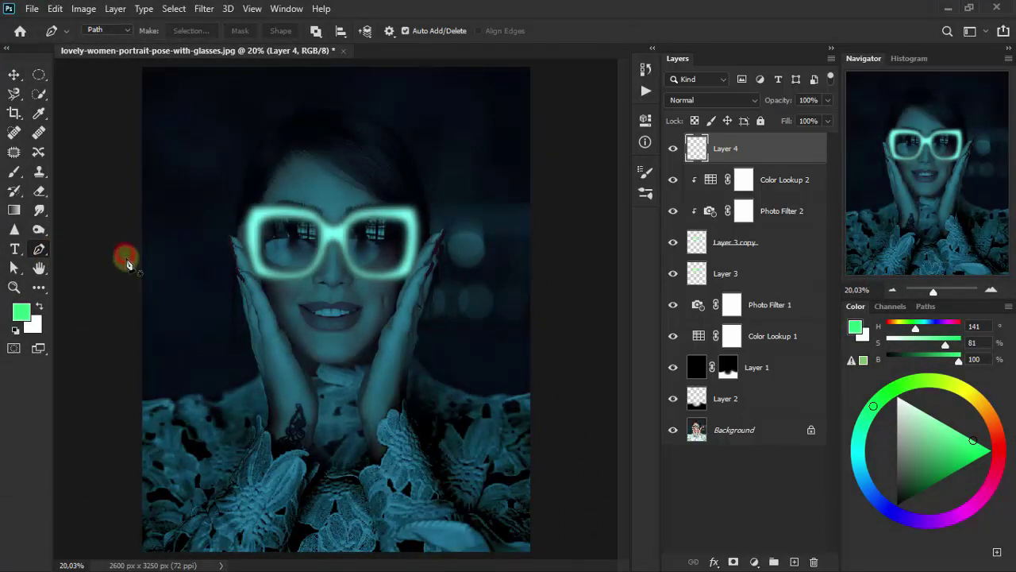
left_click(281, 438)
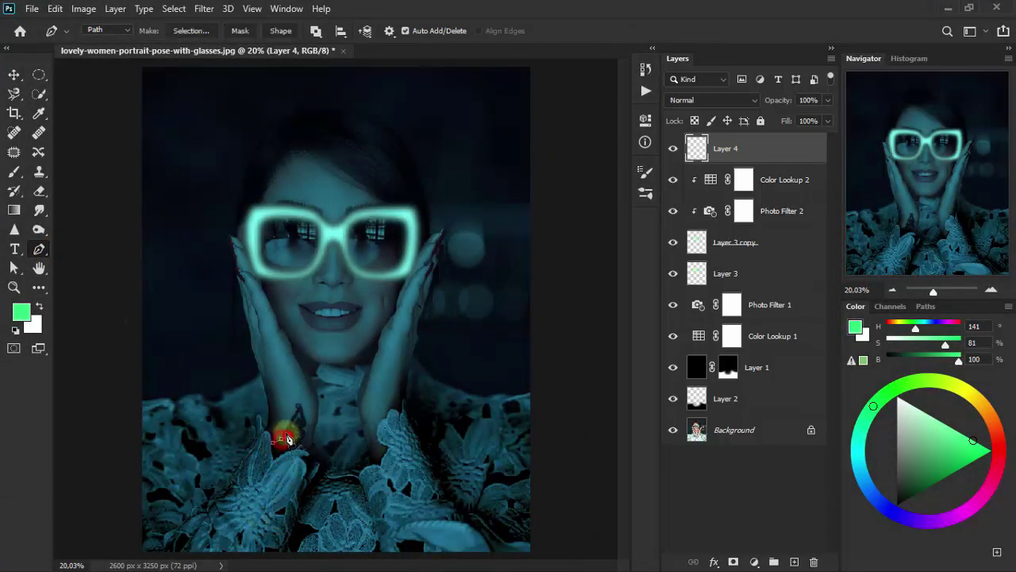
left_click(293, 417)
left_click_drag(300, 409, 276, 456)
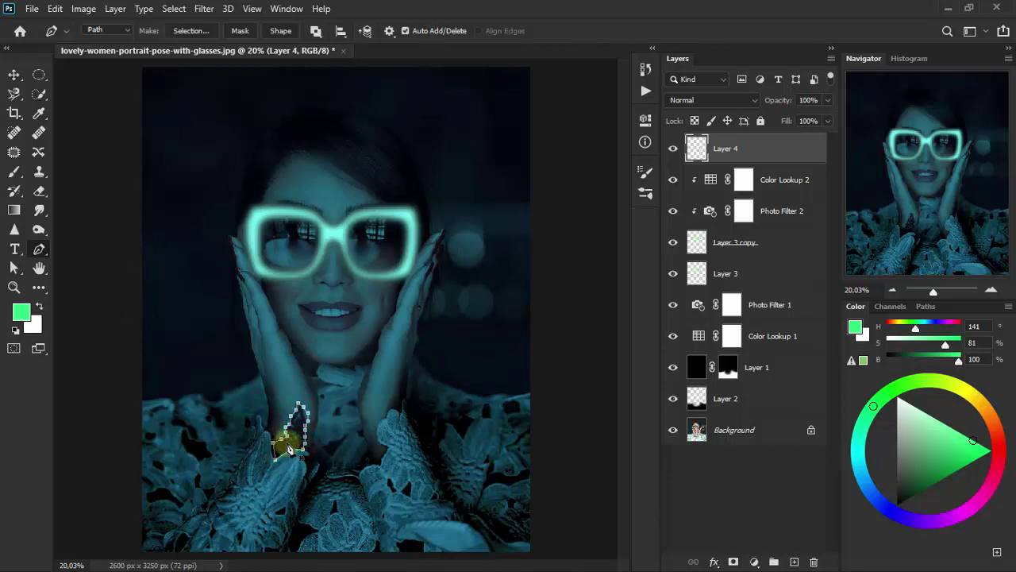
Step: Turn the leaf path into an unfeathered selection, fill it with green, and deselect
right_click(286, 446)
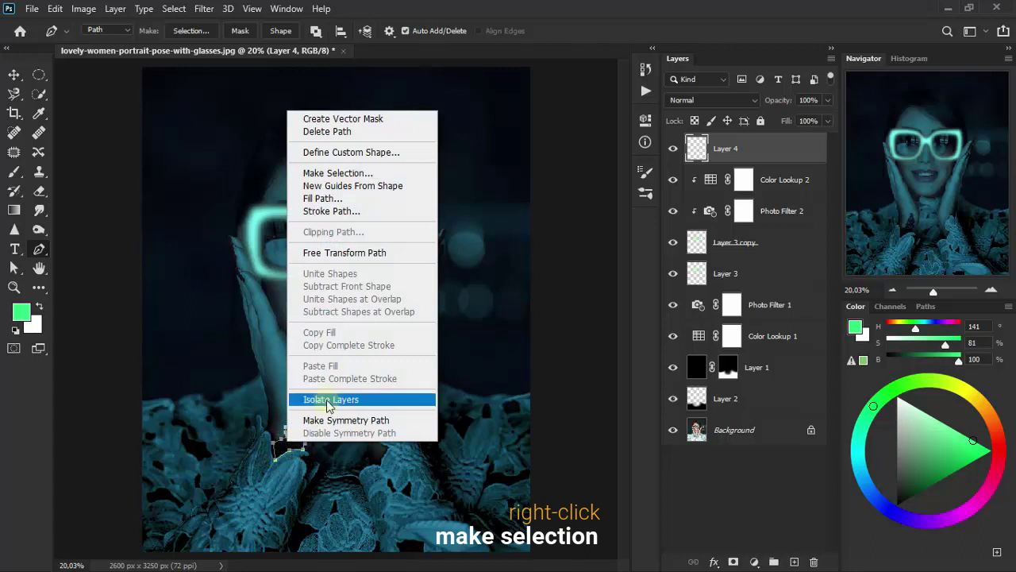
left_click(381, 174)
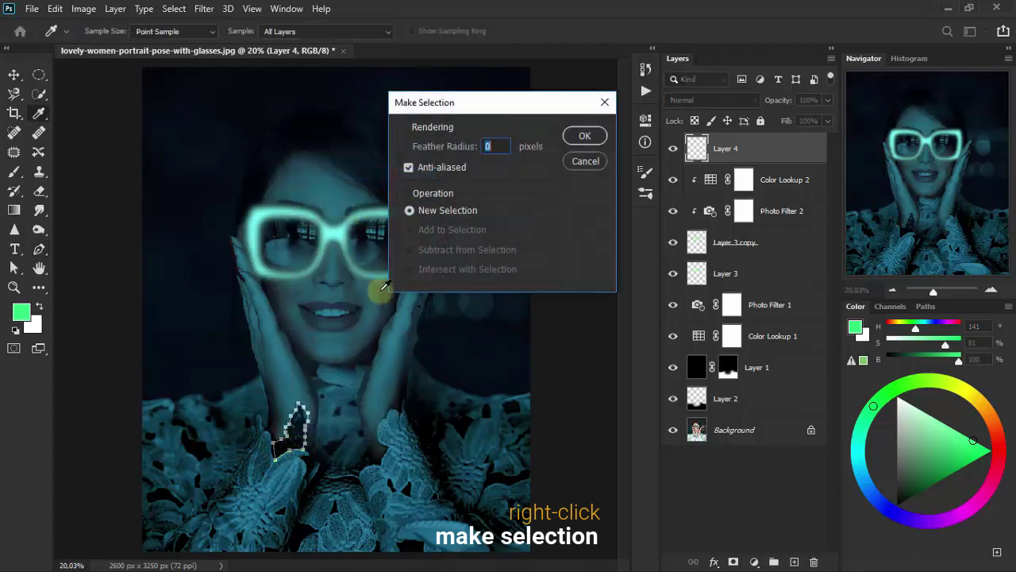
left_click(580, 143)
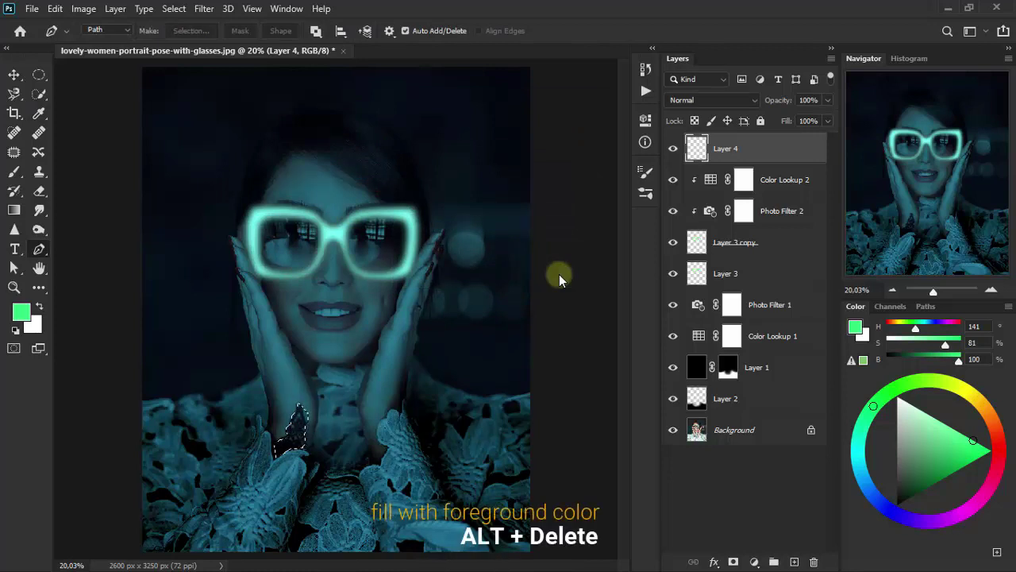
key("alt+Delete")
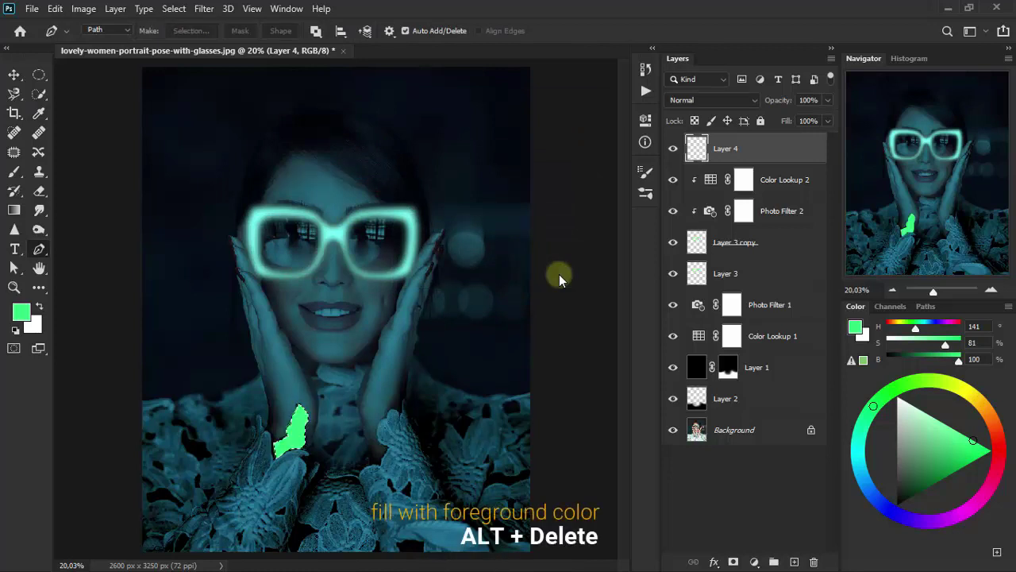
key("ctrl+d")
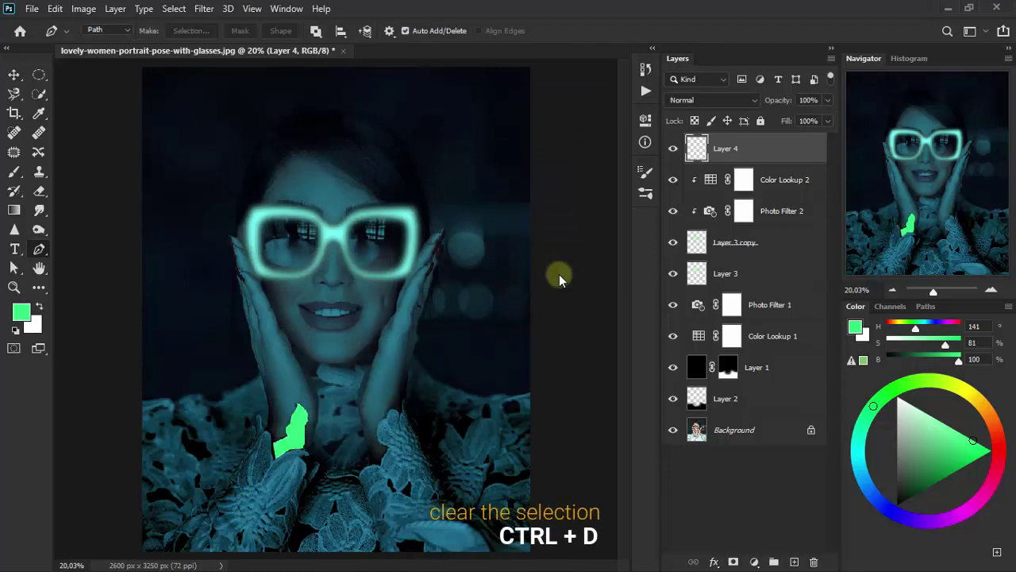
left_click(14, 75)
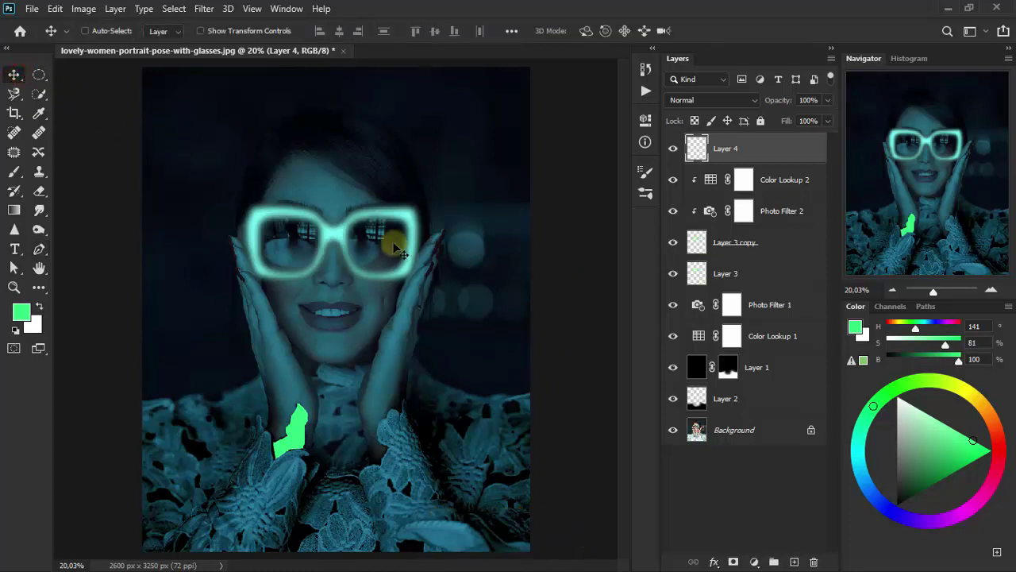
Step: Try a Gaussian Blur on the green leaf patch, then undo it
left_click(206, 9)
mouse_move(238, 176)
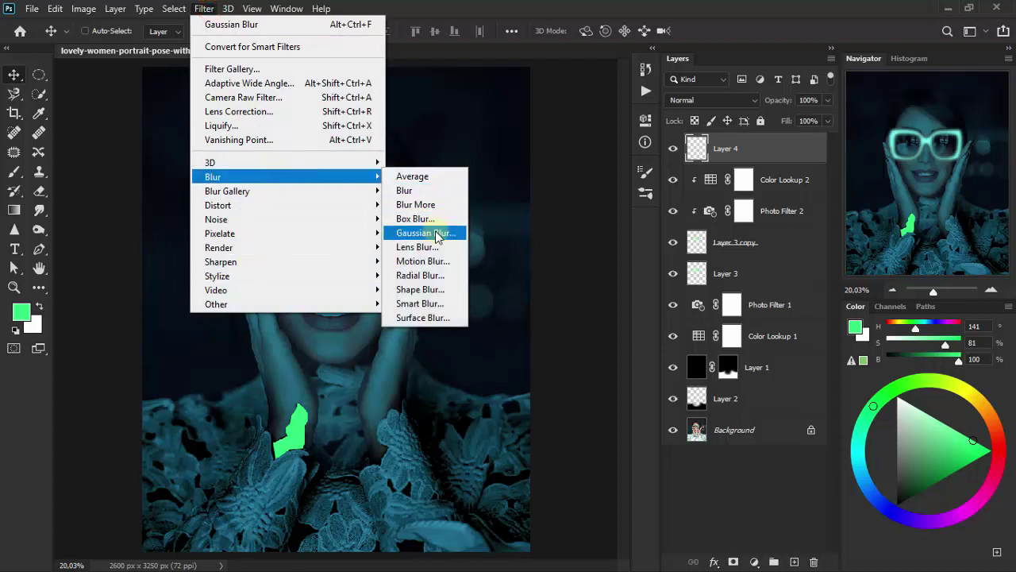
left_click(429, 233)
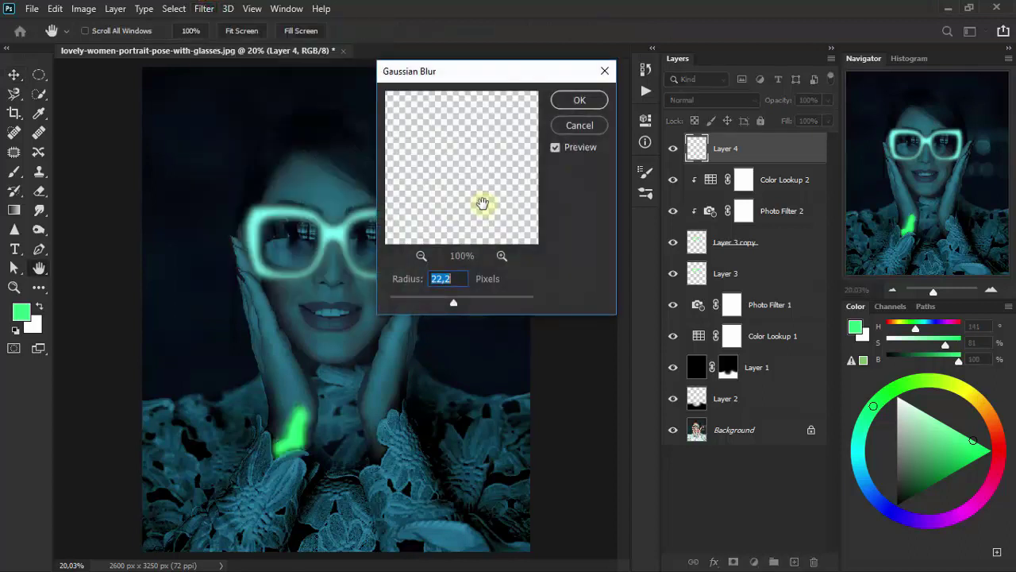
left_click(594, 100)
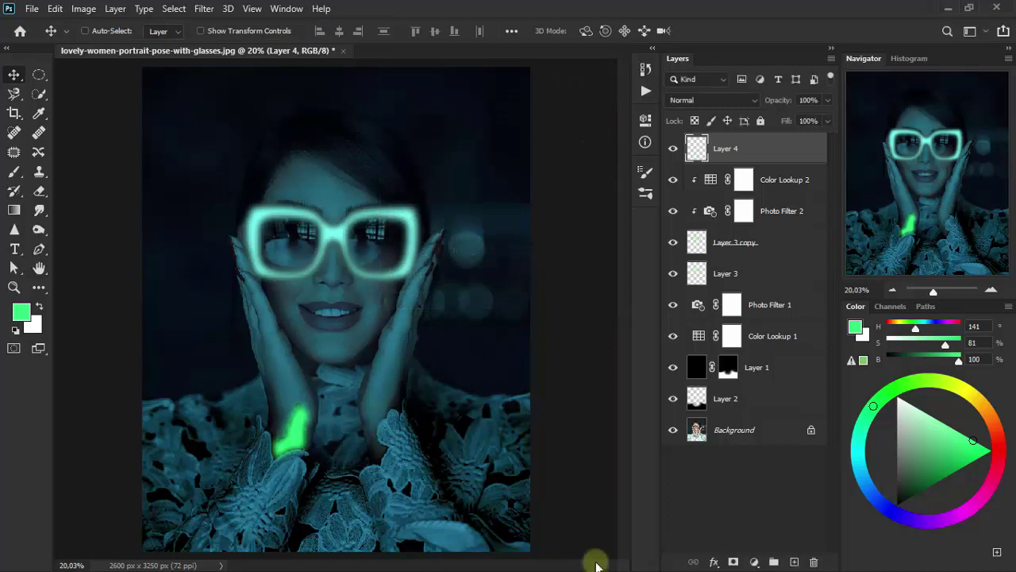
key("ctrl+z")
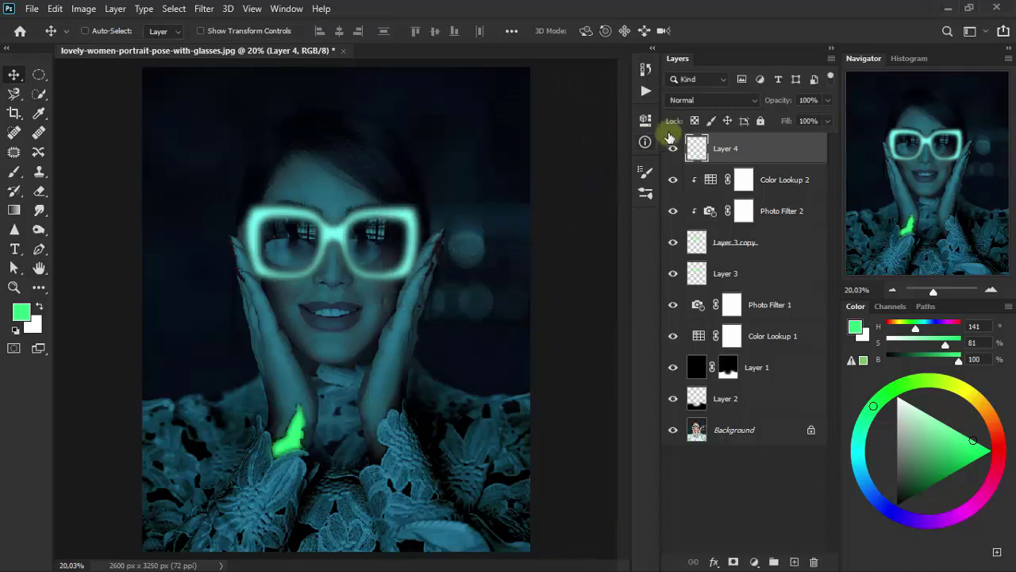
Step: Set Layer 4 to Divide blending at 50% opacity
left_click(707, 101)
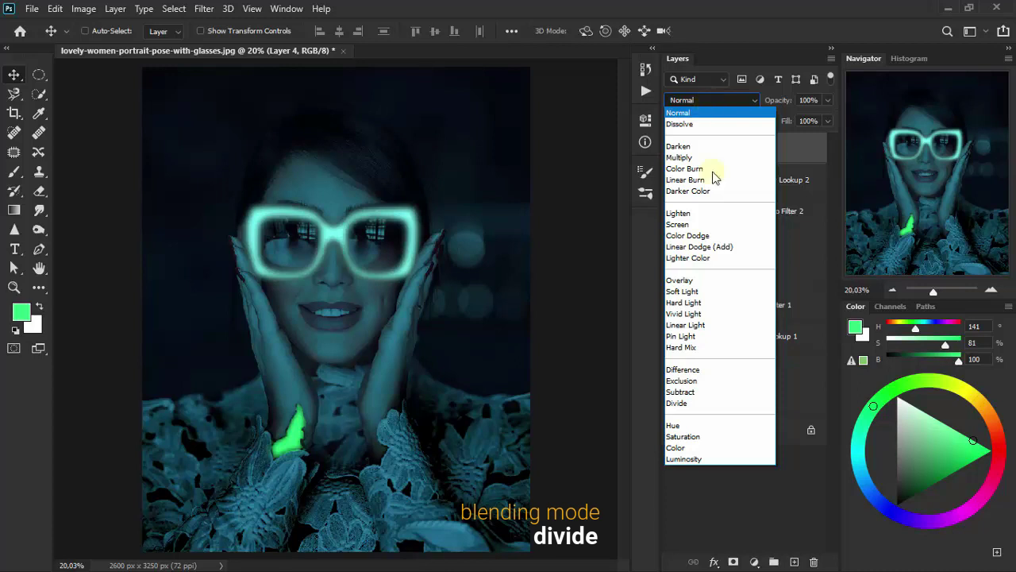
left_click(720, 405)
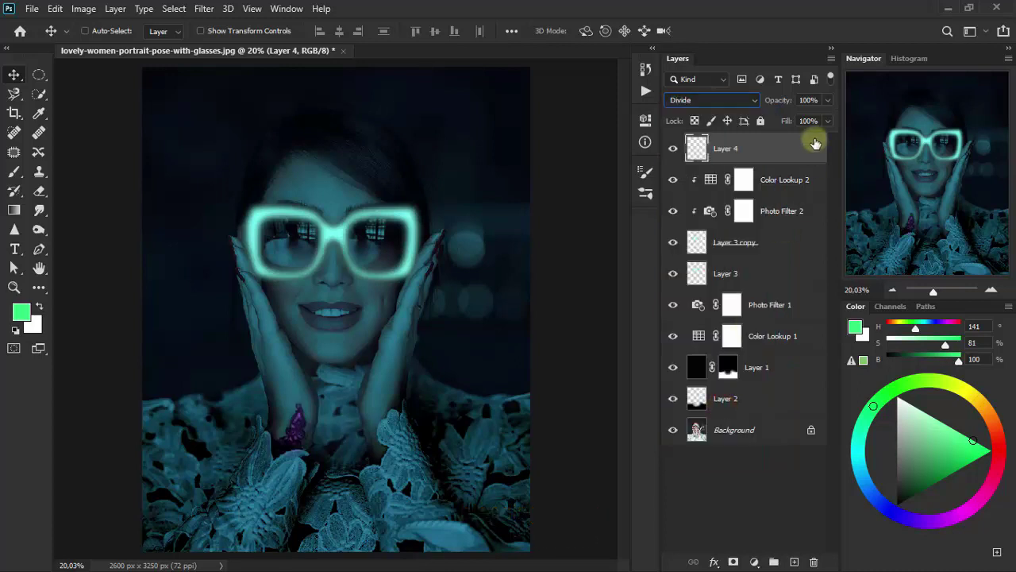
left_click_drag(824, 116, 801, 120)
left_click(807, 101)
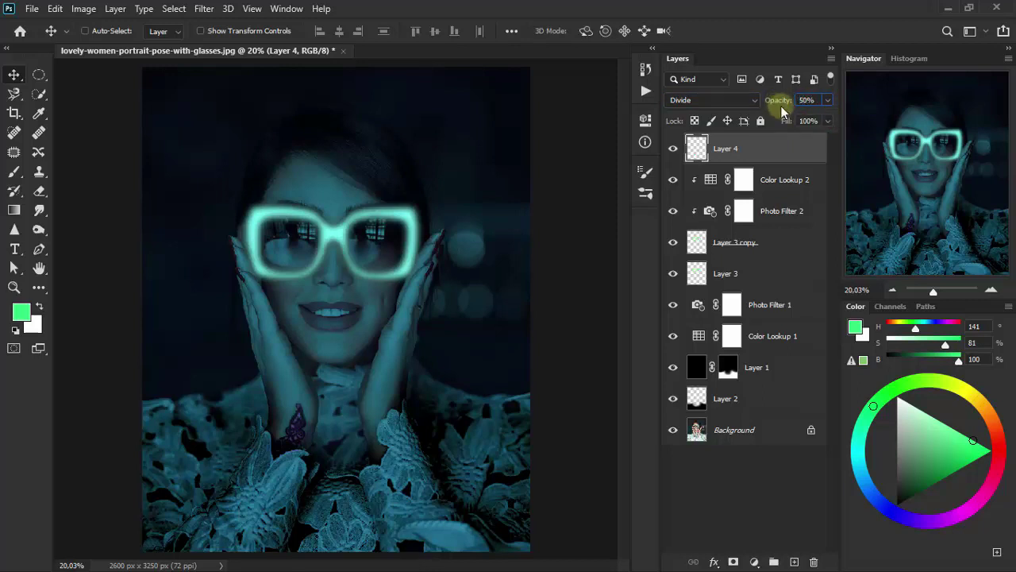
left_click(816, 101)
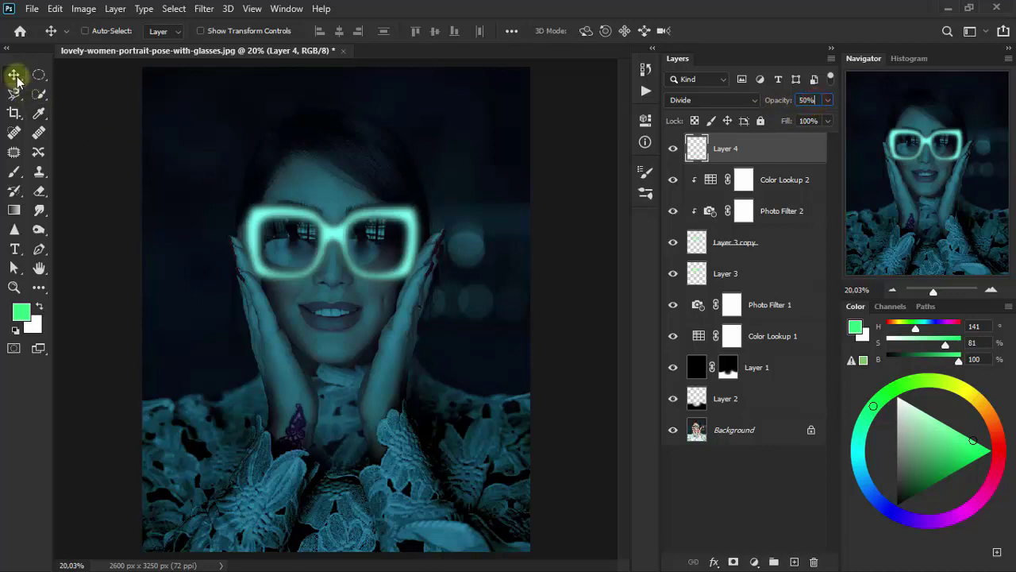
left_click(585, 528)
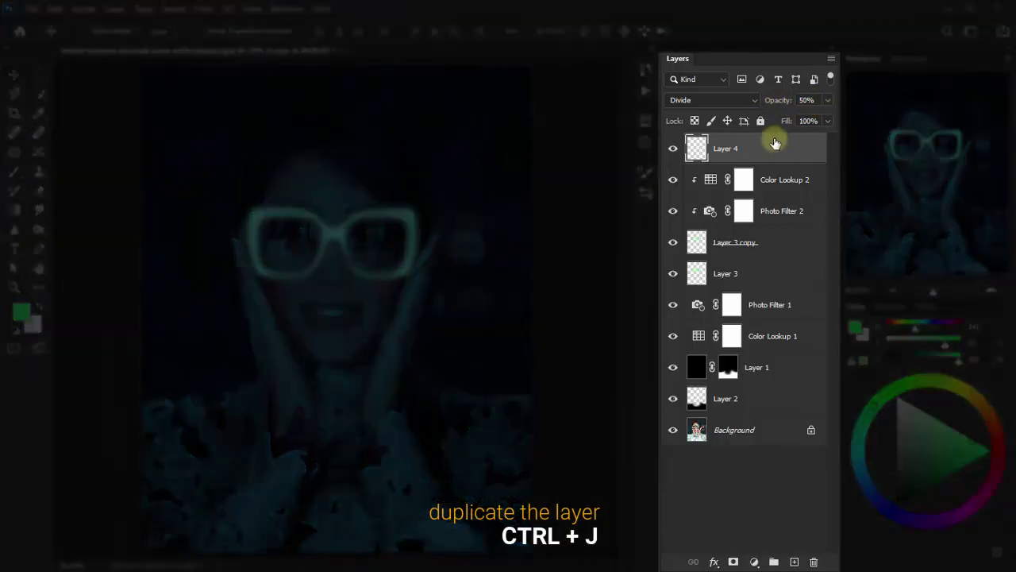
Step: Duplicate the leaf layer, set the copy to Overlay at full opacity, and duplicate it again
key("ctrl+j")
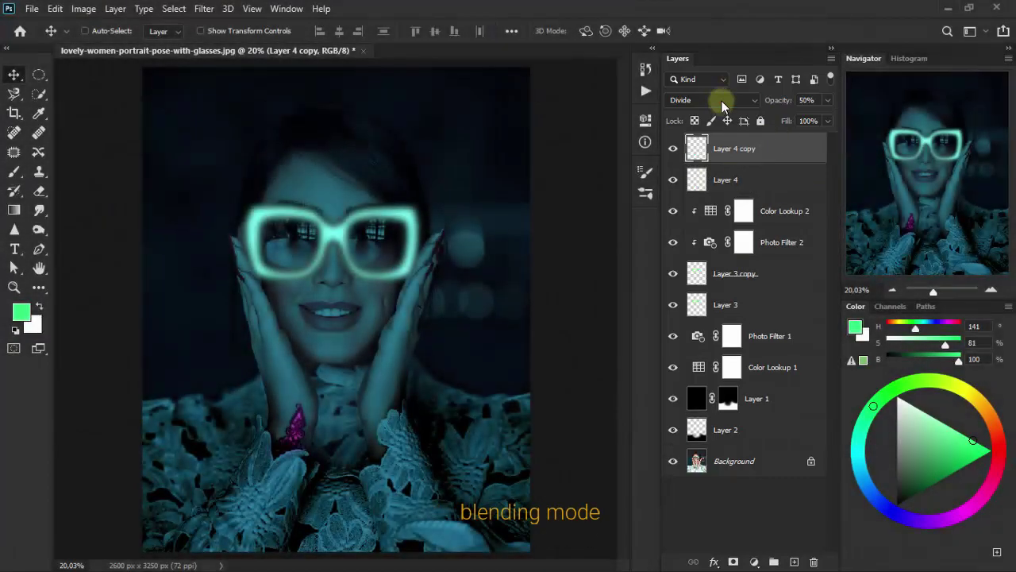
left_click(721, 100)
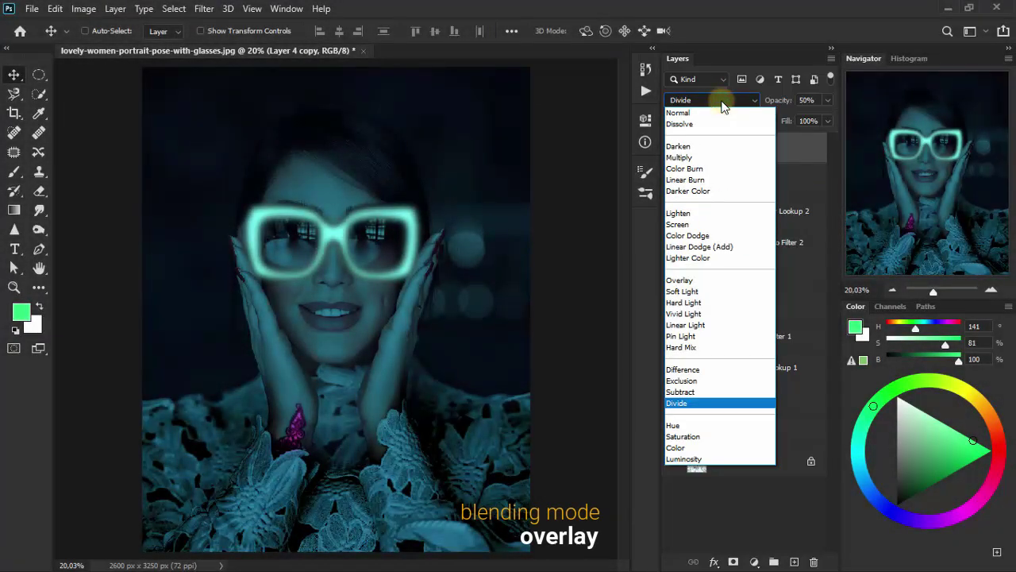
left_click(731, 280)
left_click(825, 101)
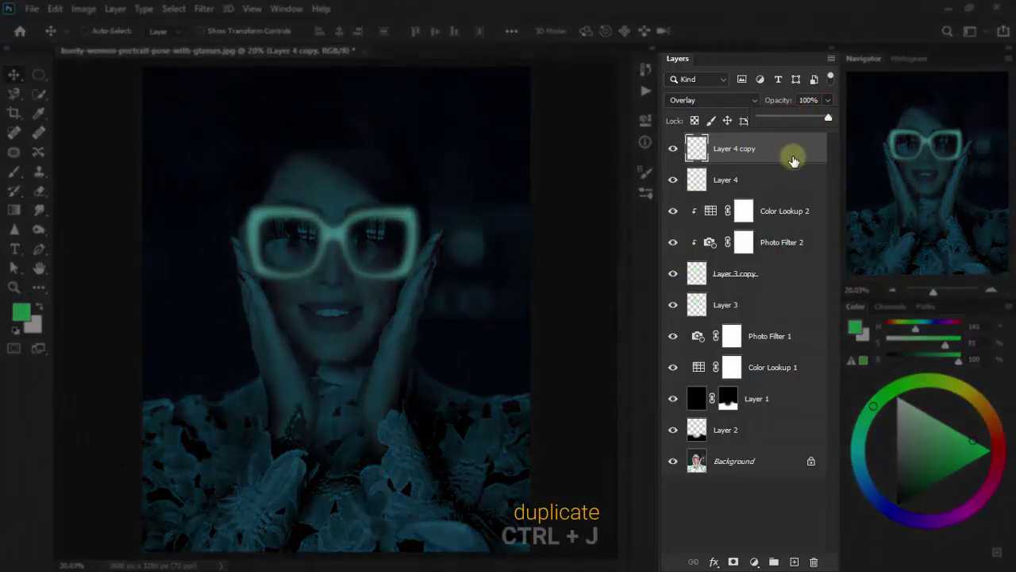
left_click(793, 157)
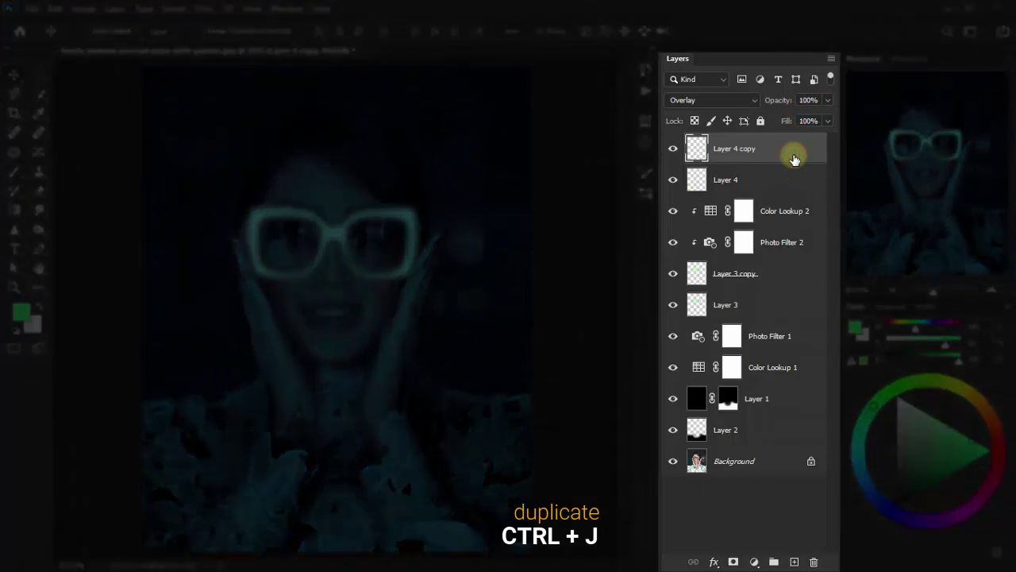
key("ctrl+j")
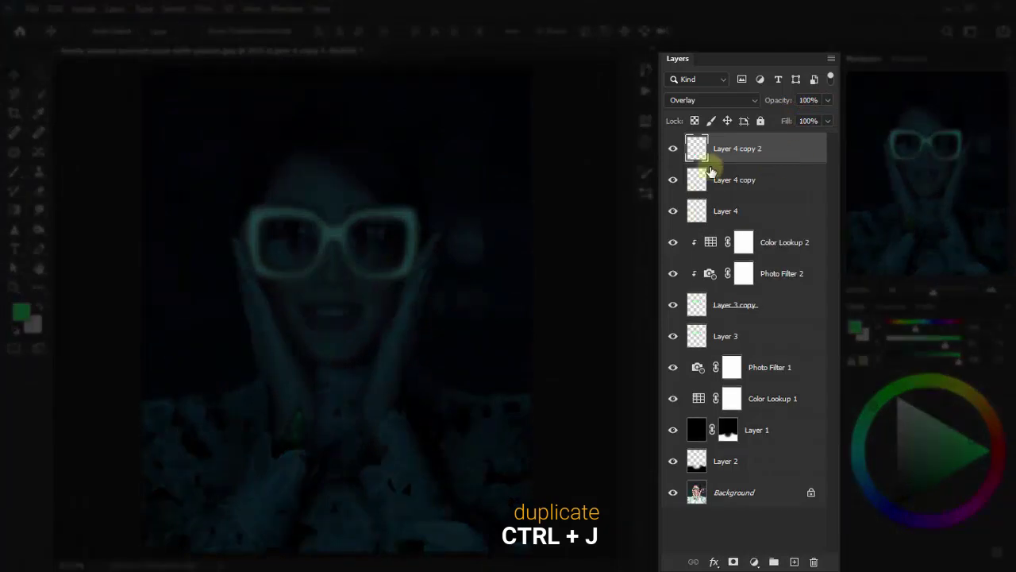
left_click(671, 151)
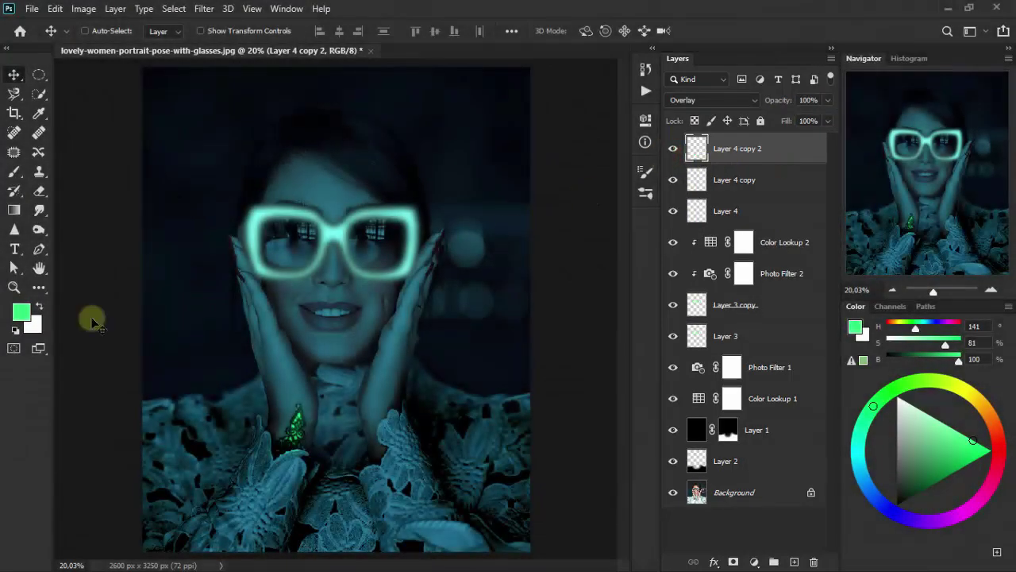
Step: Erase the stray glow below the green leaf with a small eraser brush
left_click(41, 193)
left_click(96, 191)
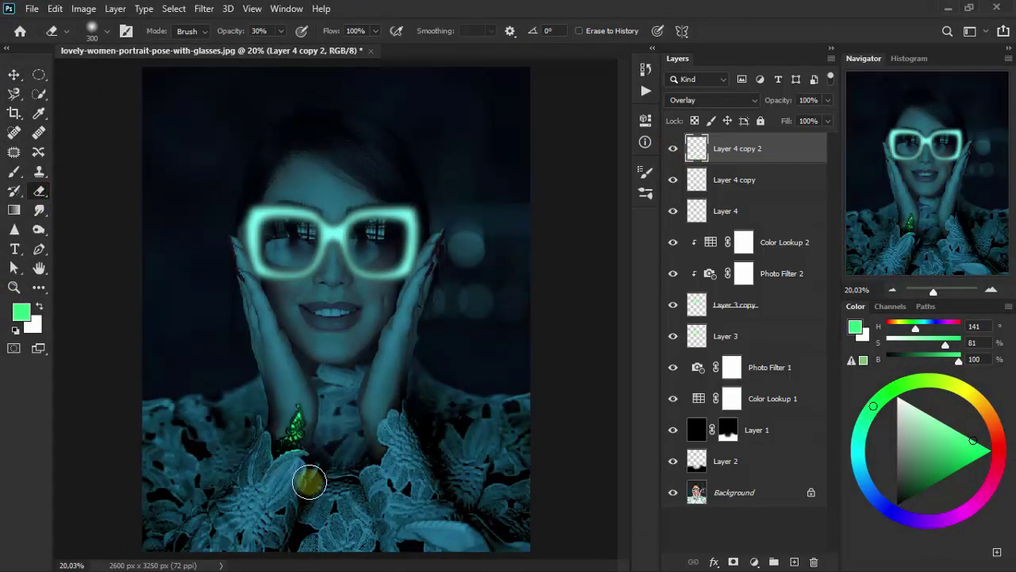
key("bracketleft")
key("bracketleft")
key("bracketleft")
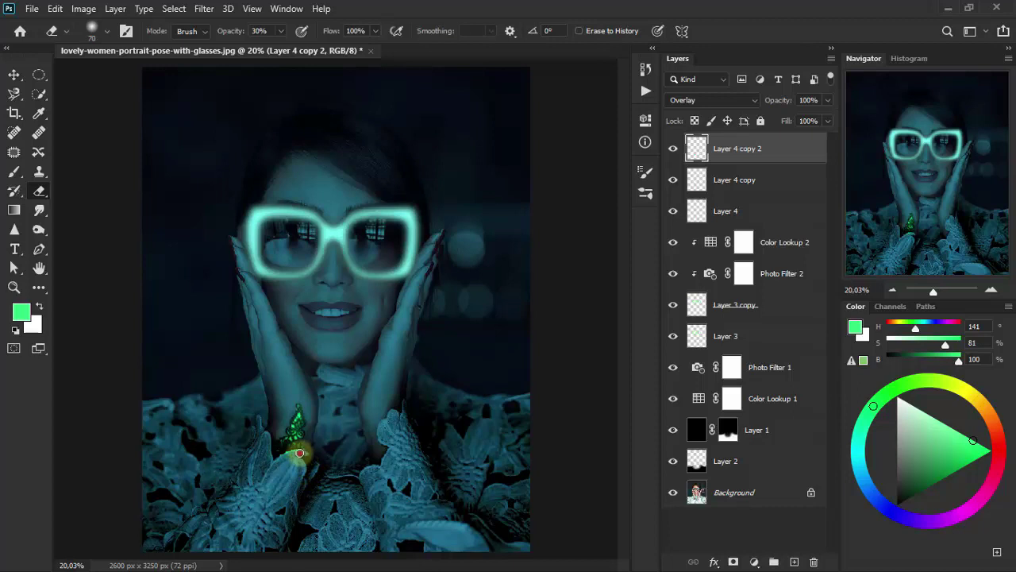
mouse_move(293, 454)
left_mouse_down()
mouse_move(302, 455)
mouse_move(283, 455)
mouse_move(296, 452)
left_mouse_up()
left_click(13, 75)
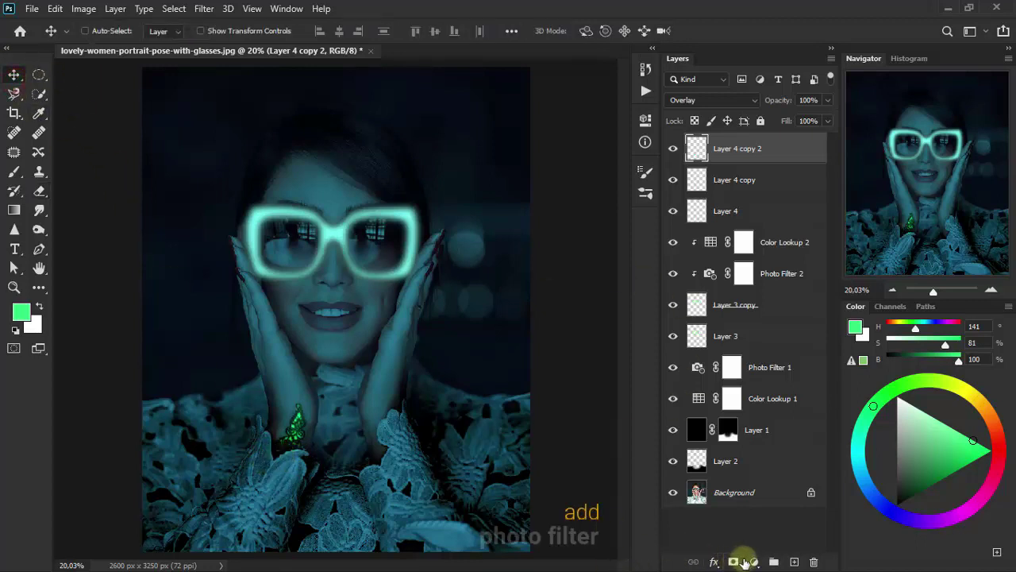
Step: Add a clipped Photo Filter 3 using Warming Filter (LBA) at 100% density
left_click(754, 562)
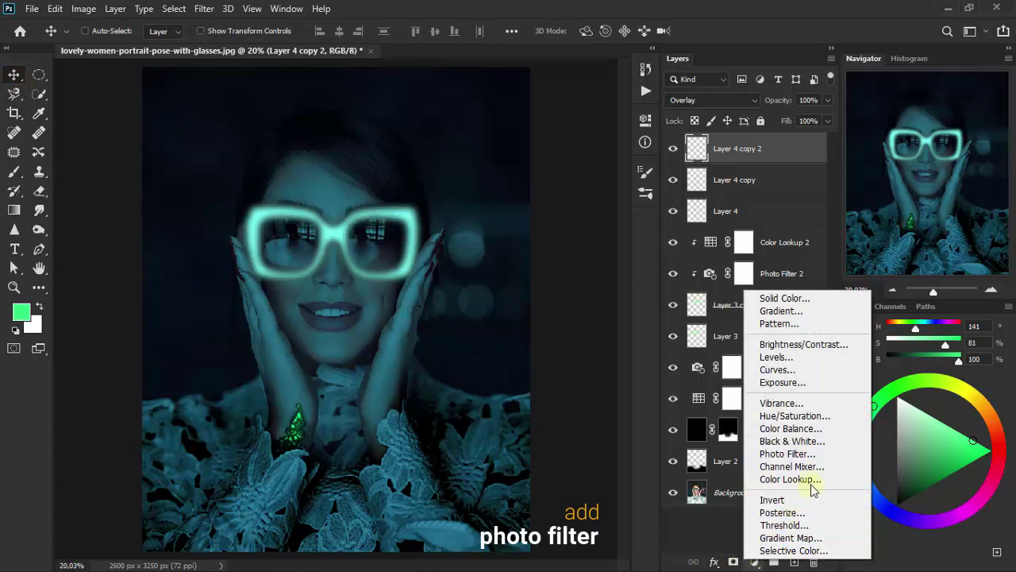
left_click(790, 453)
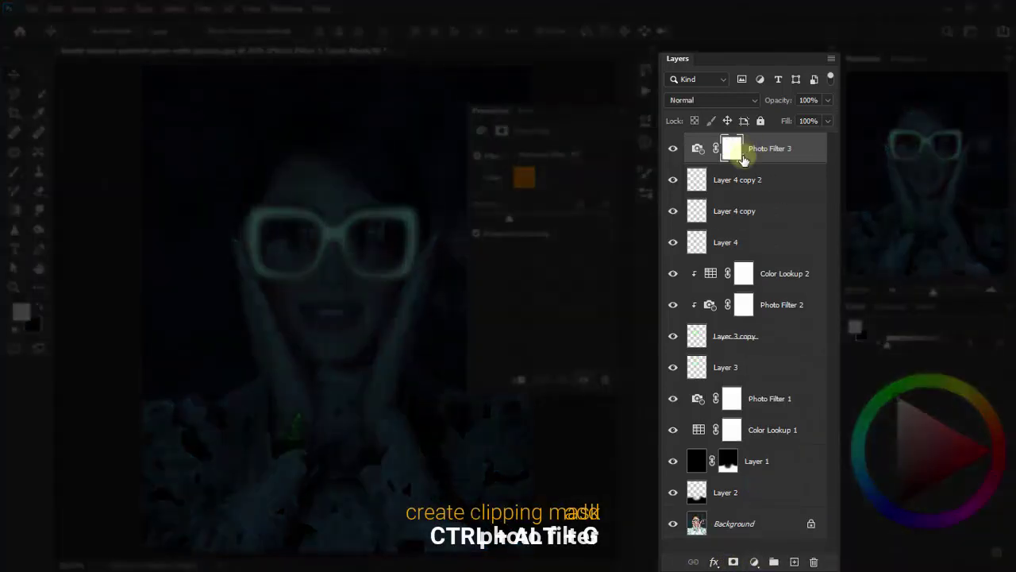
key("ctrl+alt+g")
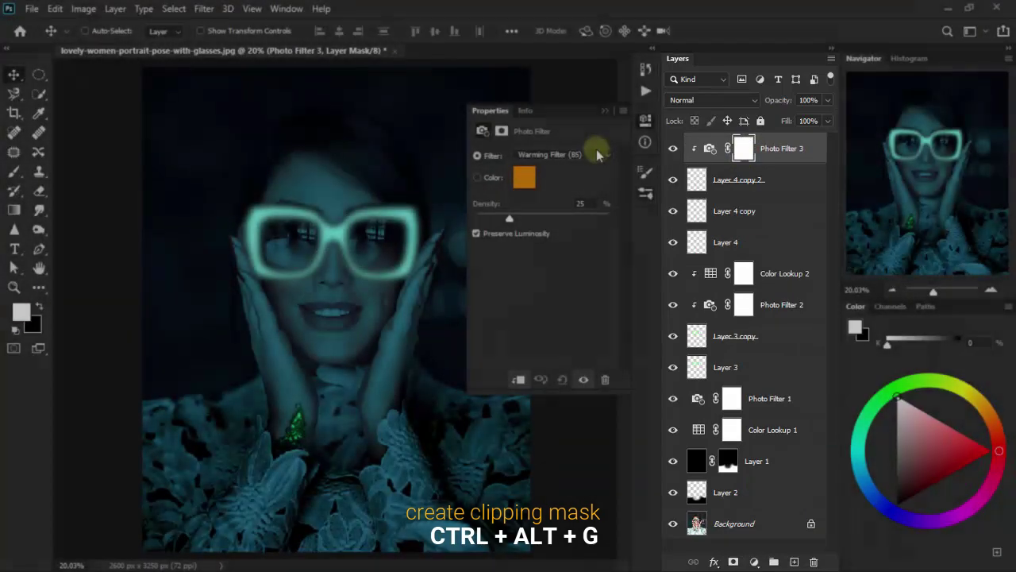
left_click(599, 153)
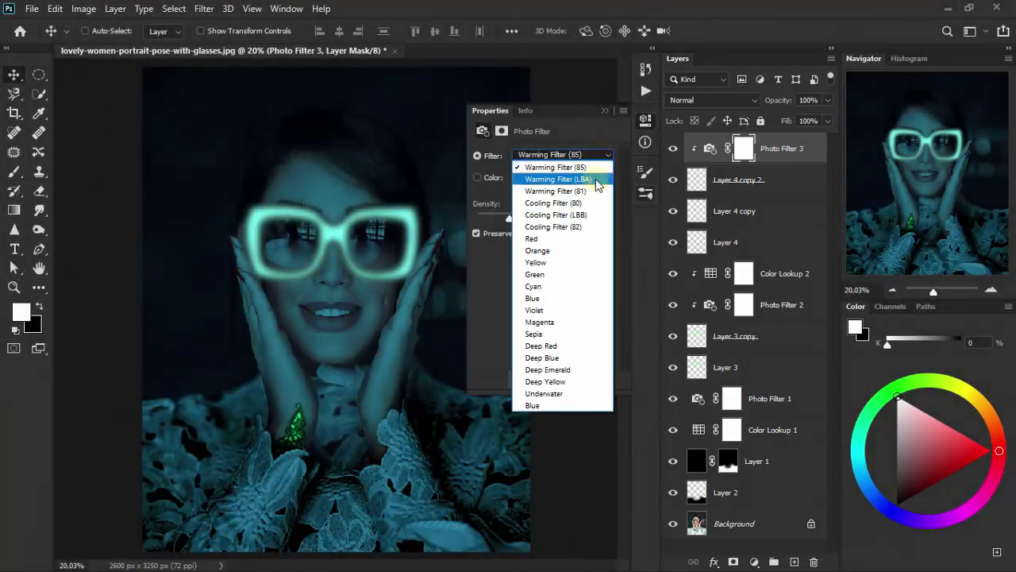
left_click(597, 182)
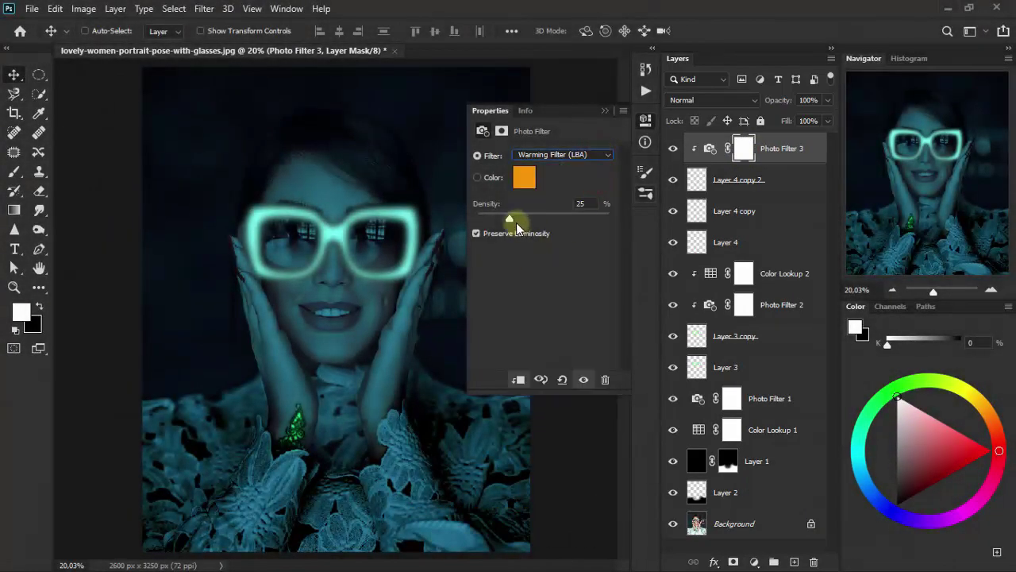
left_click_drag(508, 219, 639, 228)
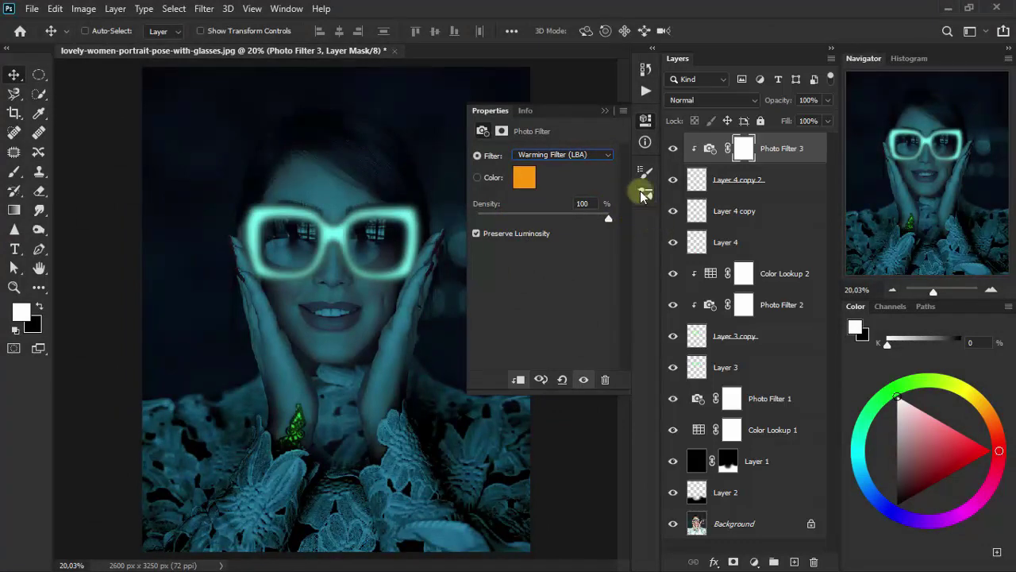
Step: Blend Photo Filter 3 in Divide mode and toggle it to compare the teal leaf
left_click(602, 114)
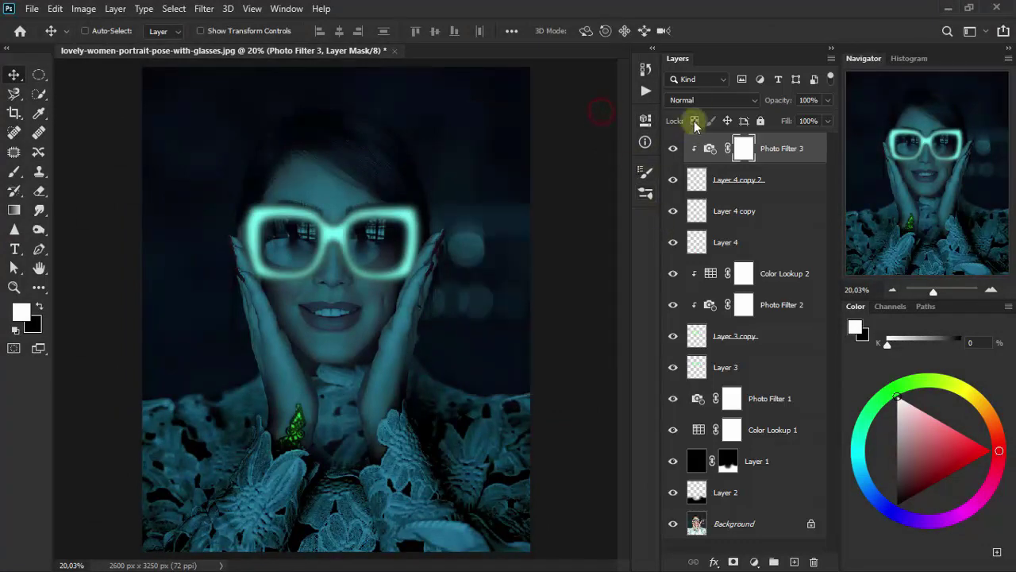
left_click(703, 103)
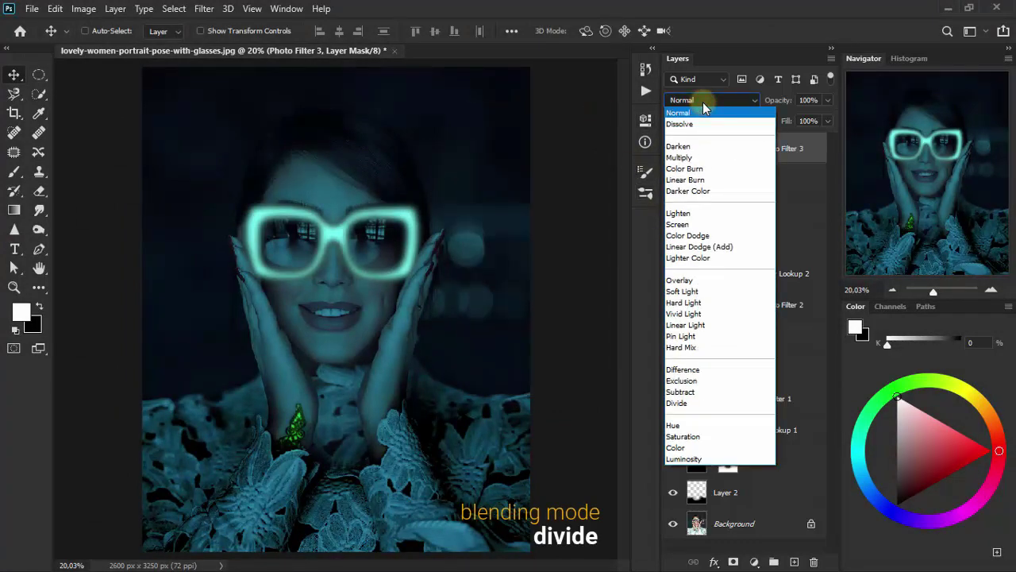
left_click(717, 403)
left_click(674, 149)
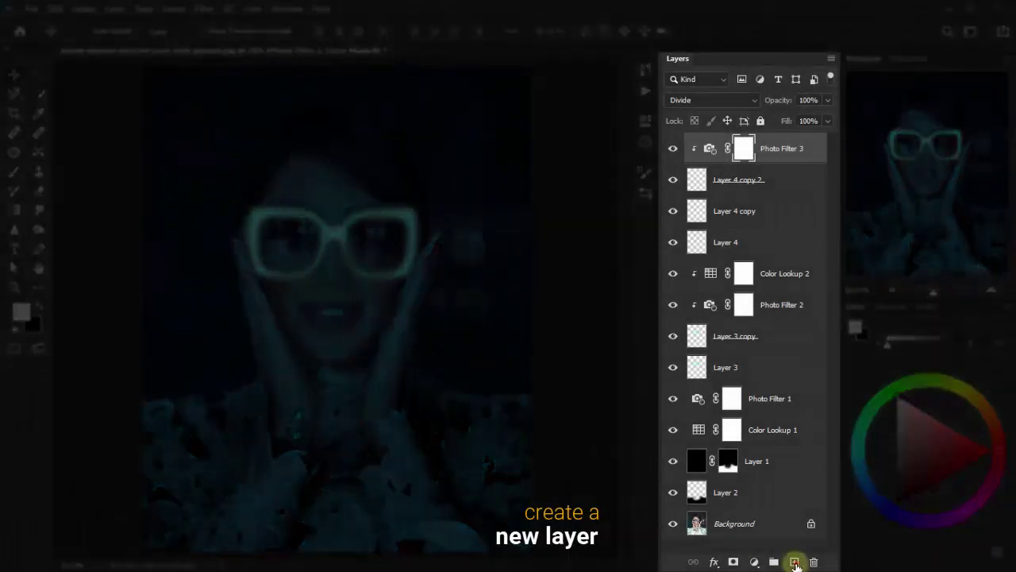
Step: Add a new layer and set the foreground colour to cyan 3df8f8
left_click(794, 561)
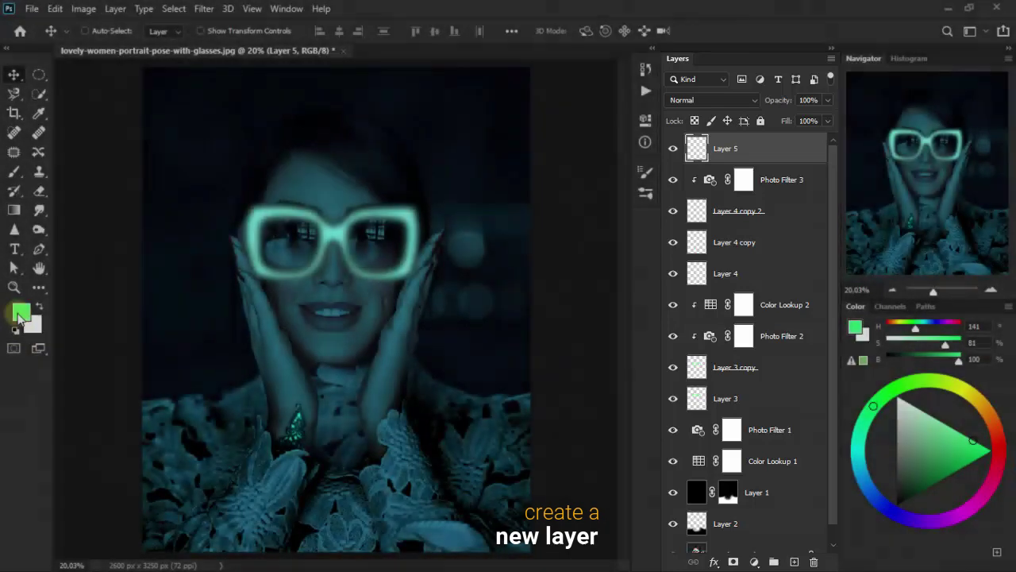
left_click(21, 312)
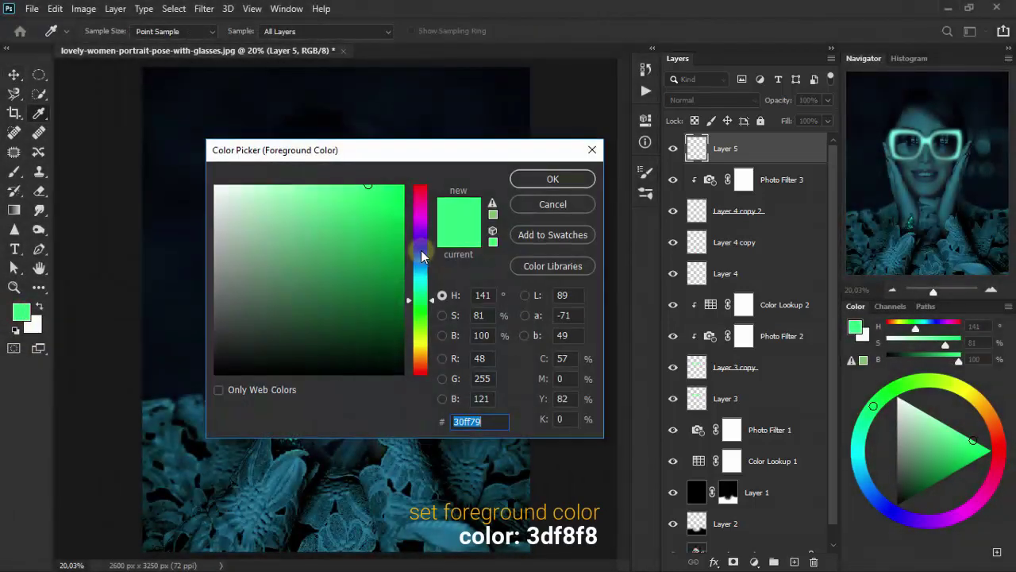
type("3df8f8")
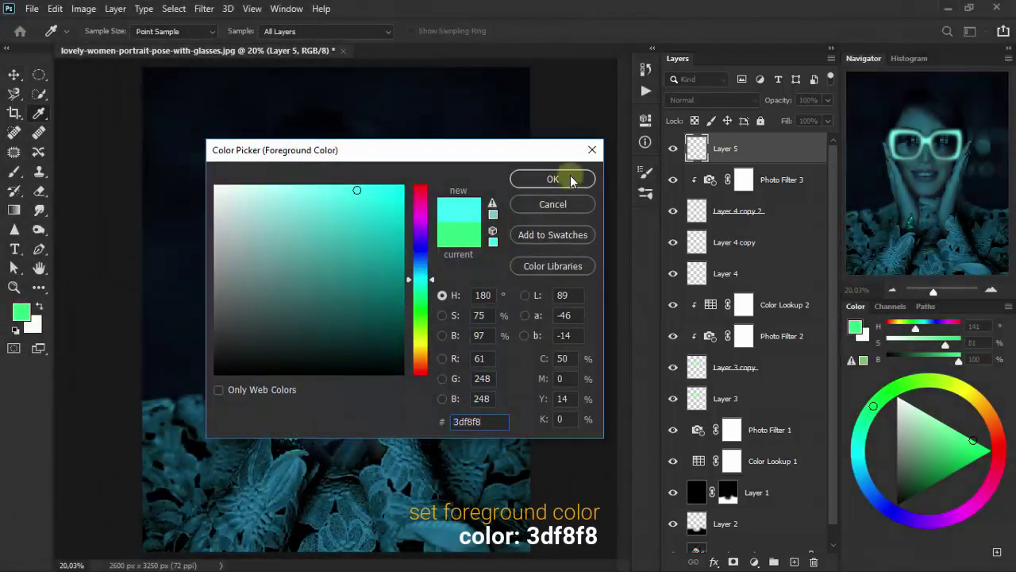
left_click(572, 181)
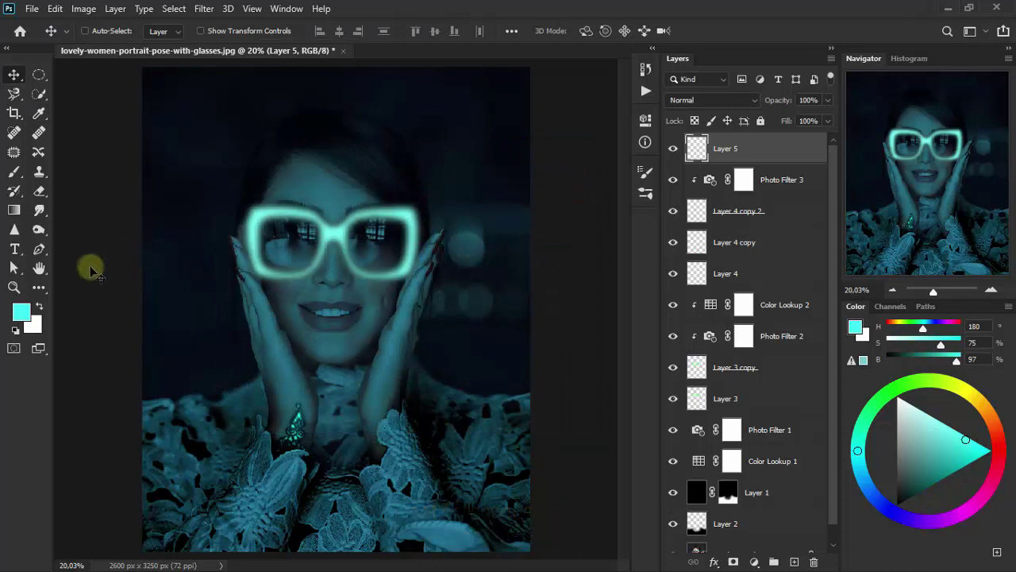
Step: Trace the left lens with the Pen tool, make it a selection, and fill it cyan
right_click(40, 252)
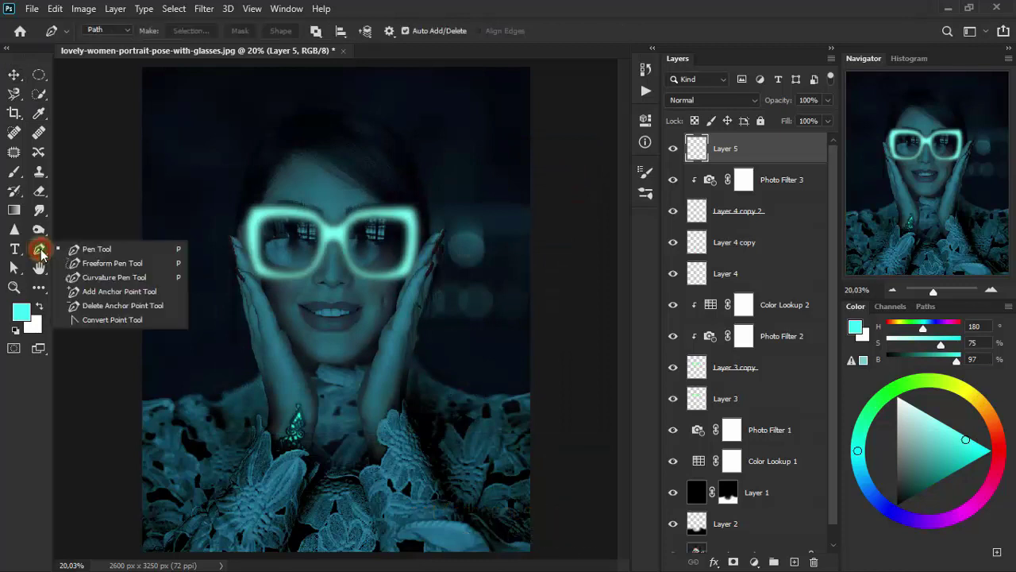
left_click(135, 251)
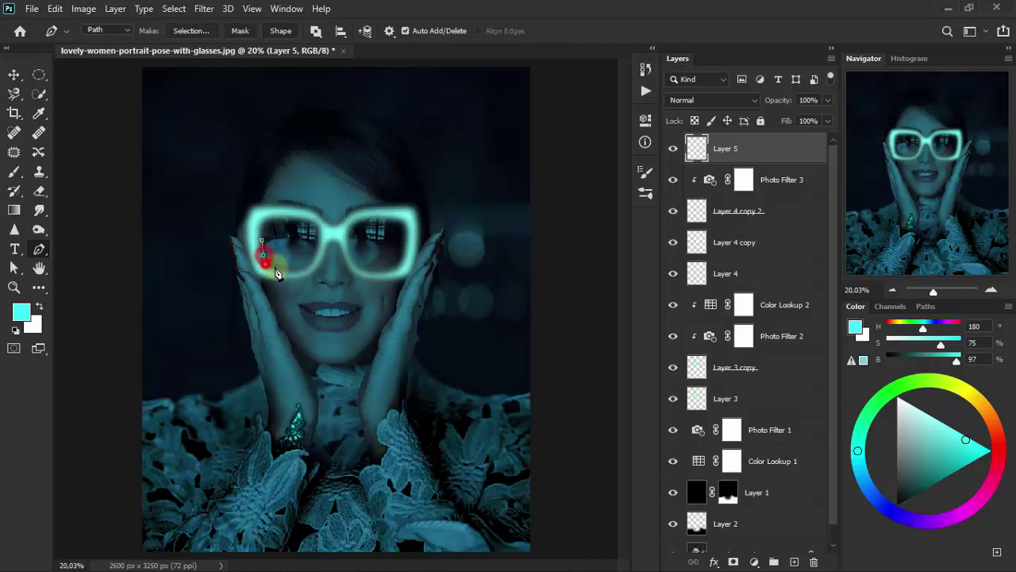
mouse_move(279, 268)
left_mouse_down()
mouse_move(292, 269)
mouse_move(316, 231)
mouse_move(281, 216)
left_mouse_up()
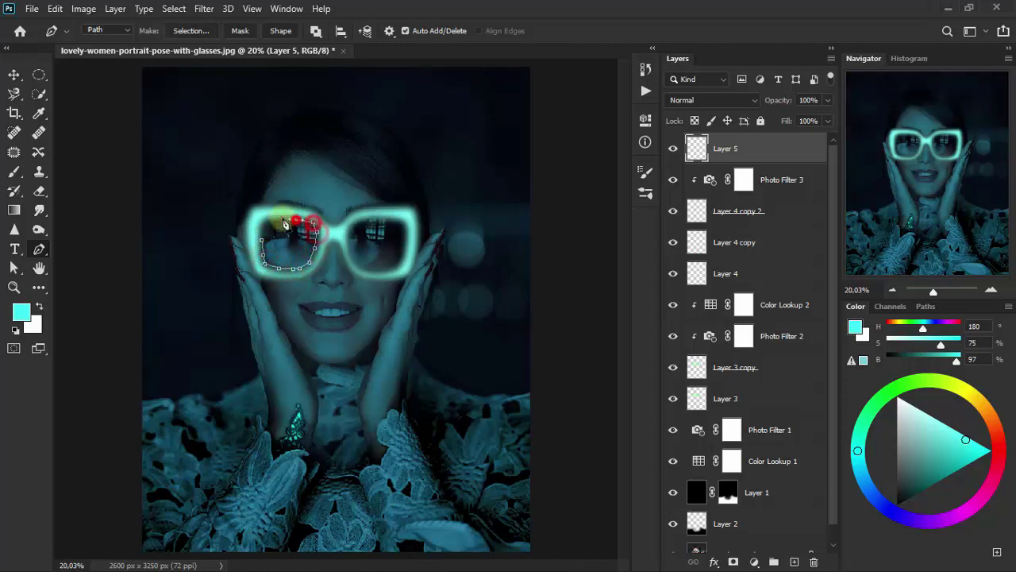
left_click(263, 238)
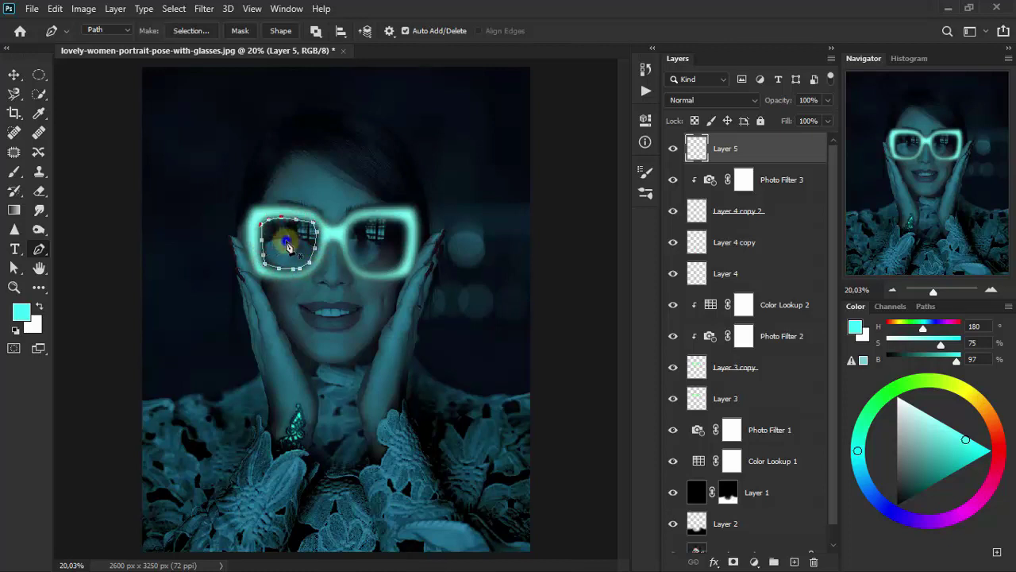
right_click(288, 247)
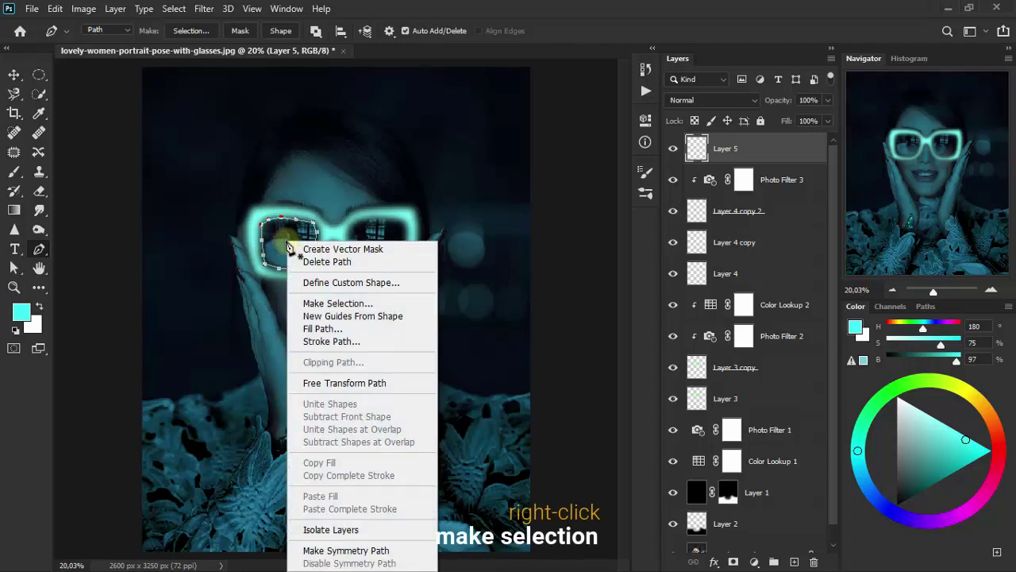
left_click(339, 303)
left_click(585, 137)
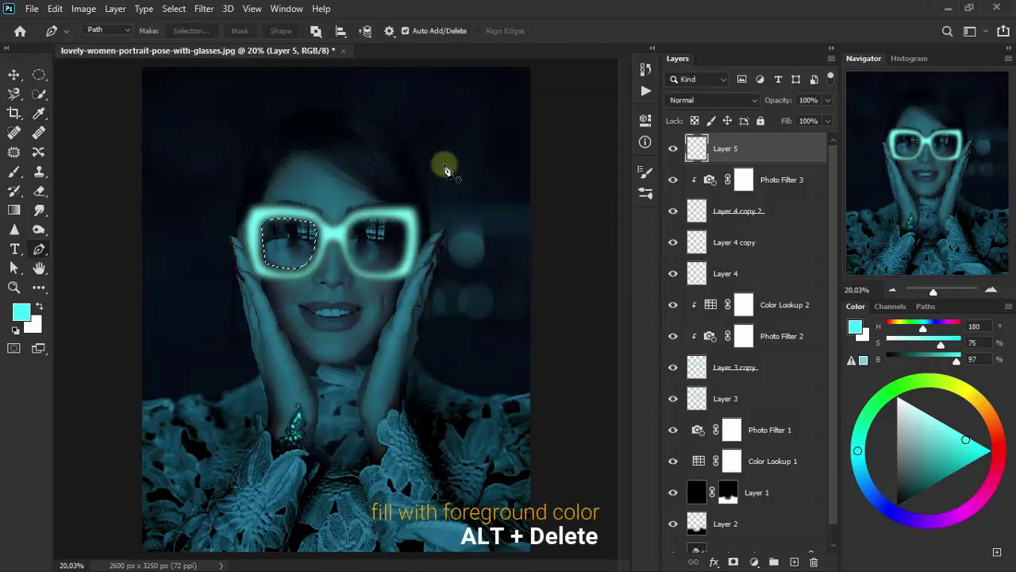
key("alt+Delete")
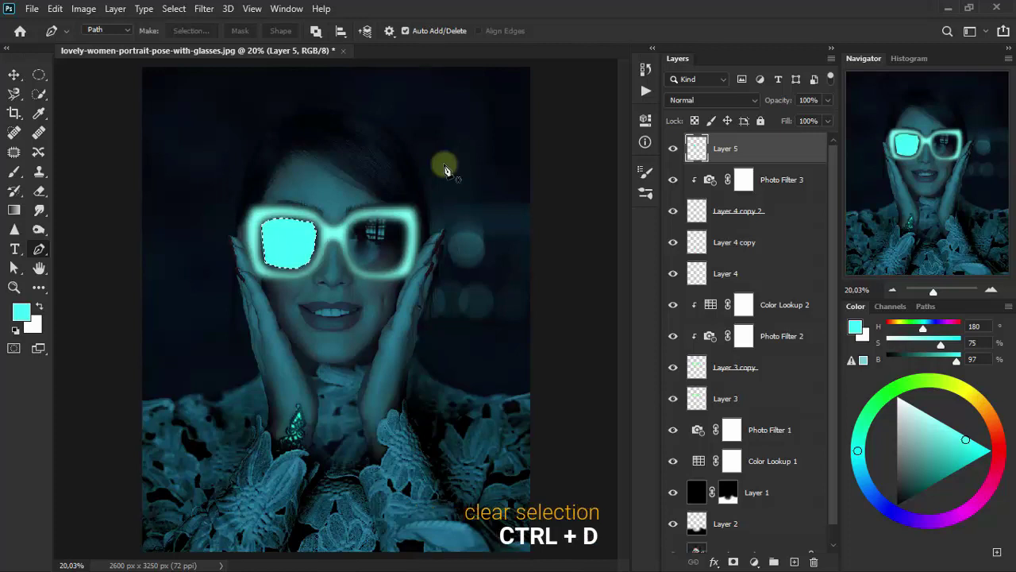
Step: Apply a 133-pixel Gaussian Blur to the cyan lens fill
left_click(202, 9)
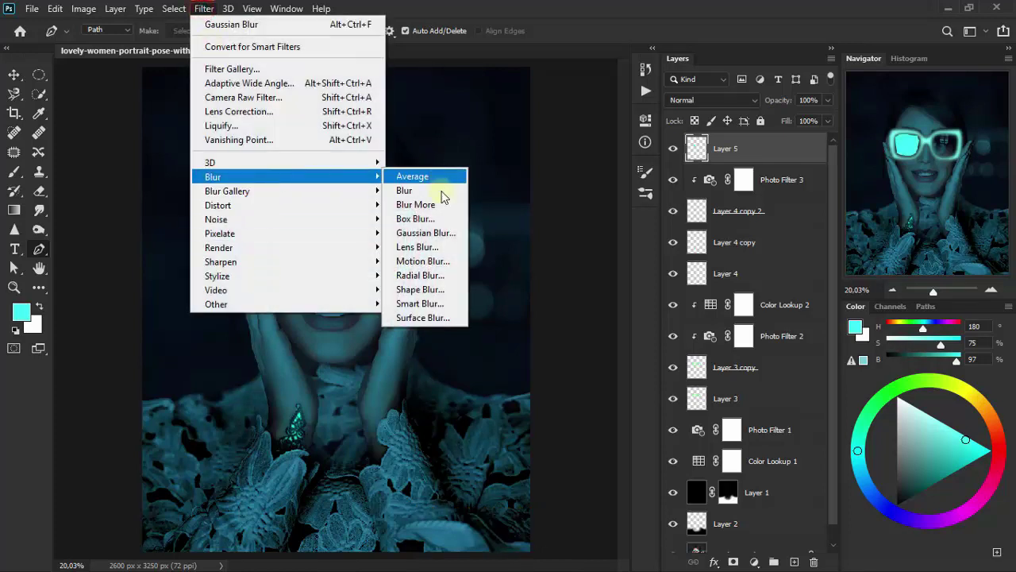
left_click(445, 229)
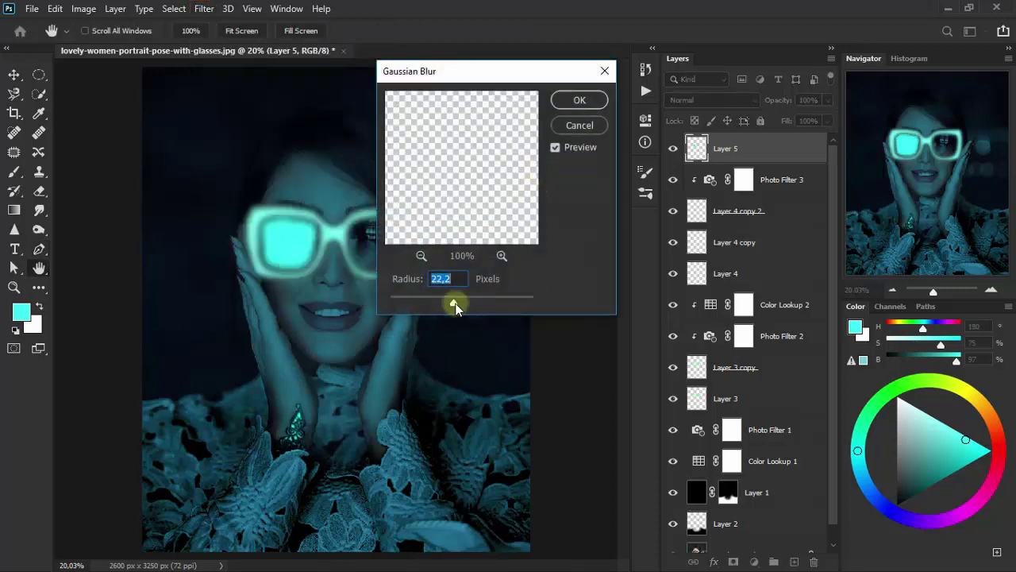
left_click_drag(454, 302, 491, 304)
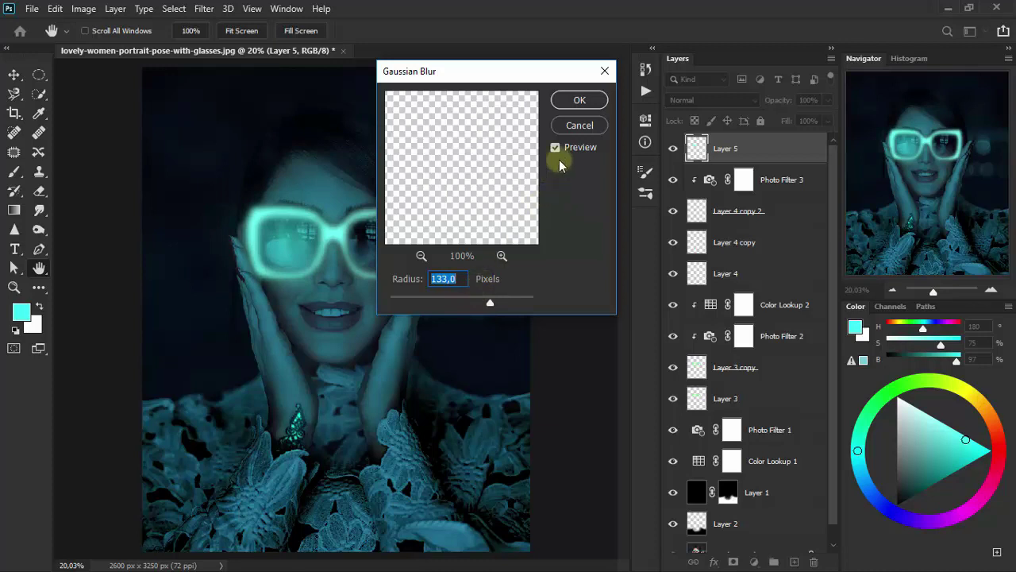
left_click(588, 106)
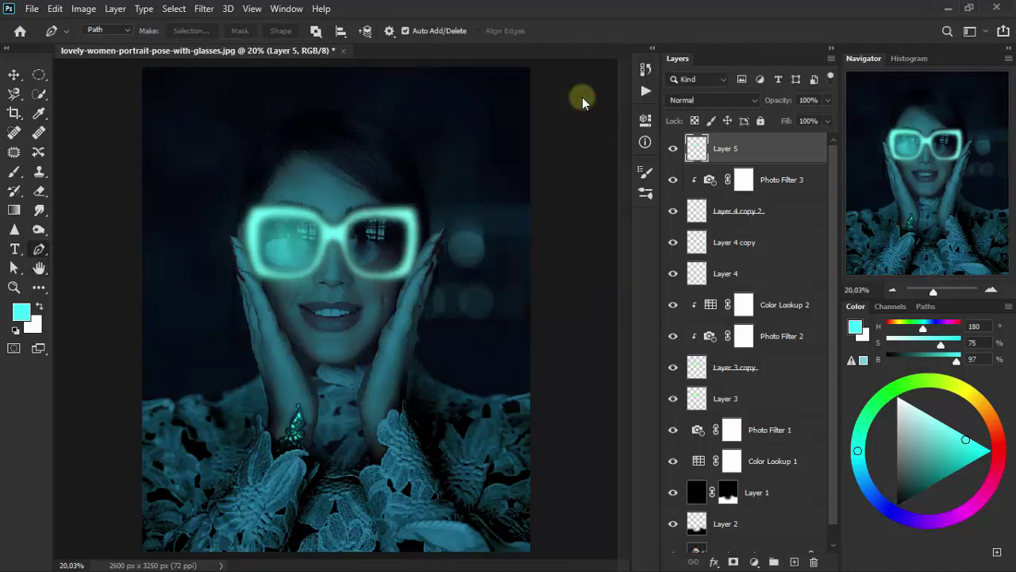
Step: Set Layer 5 to Screen blending at 50% opacity
left_click(704, 101)
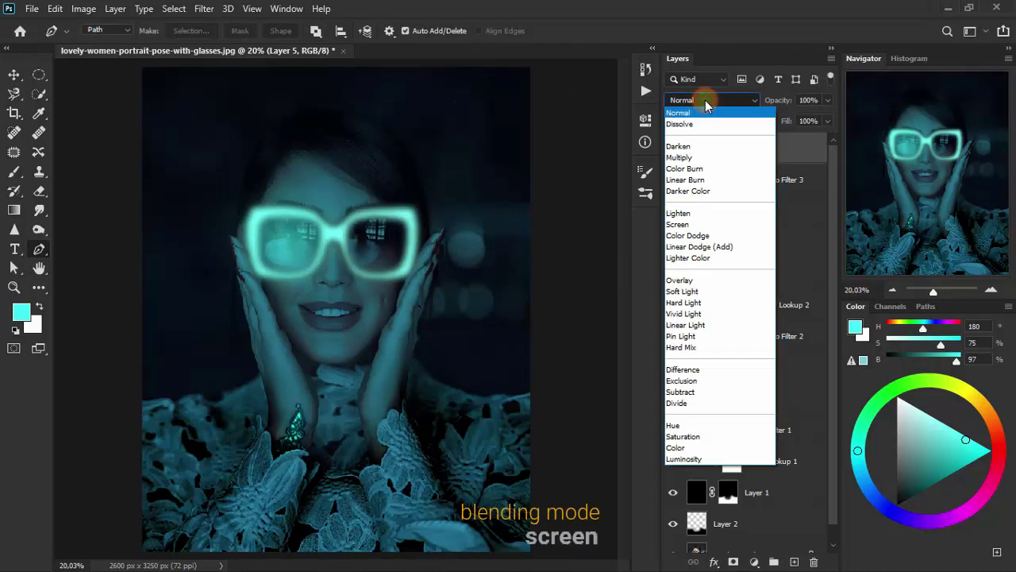
left_click(718, 225)
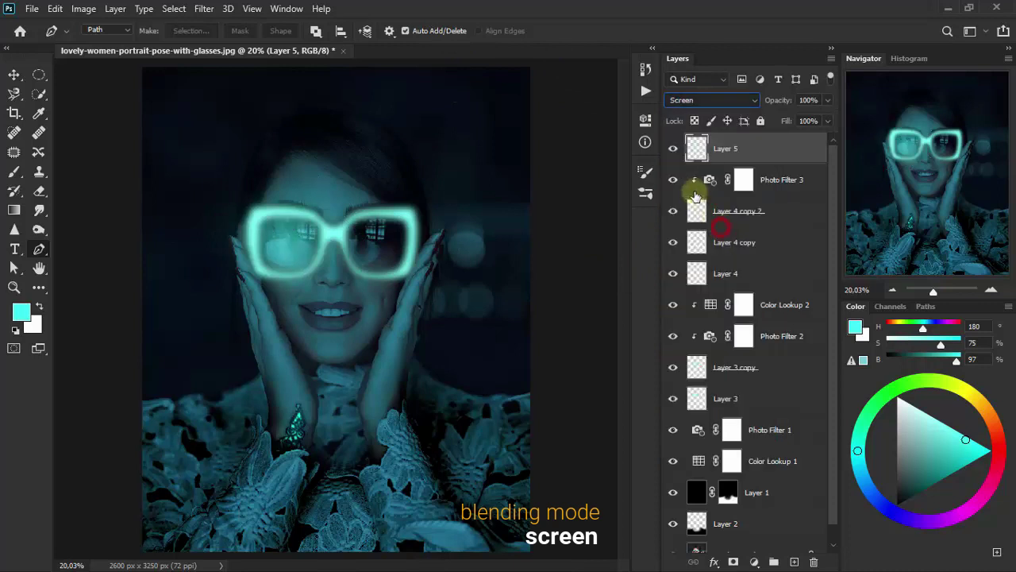
left_click(673, 151)
left_click(673, 151)
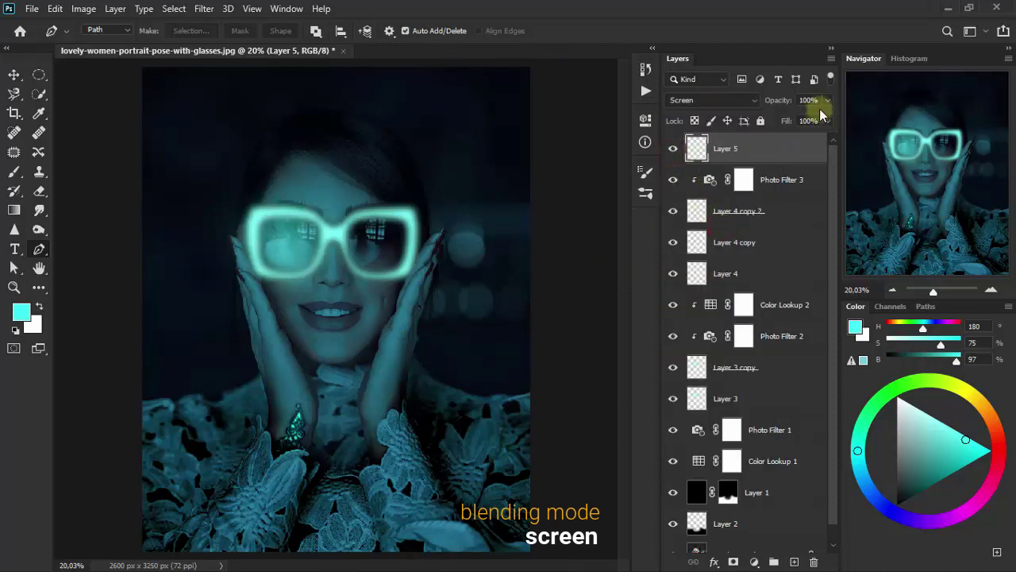
left_click(828, 101)
left_click_drag(814, 122, 794, 119)
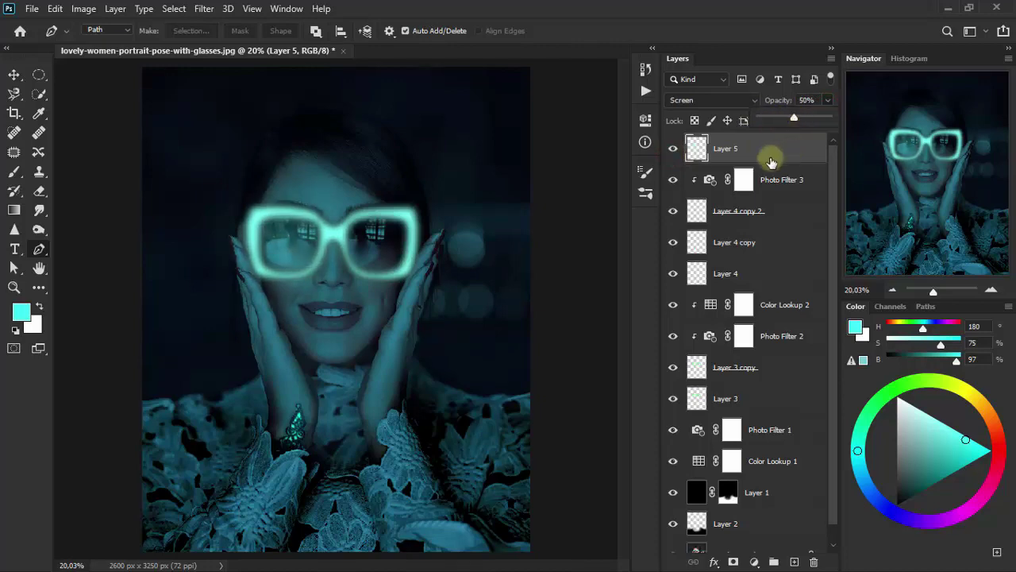
left_click(672, 148)
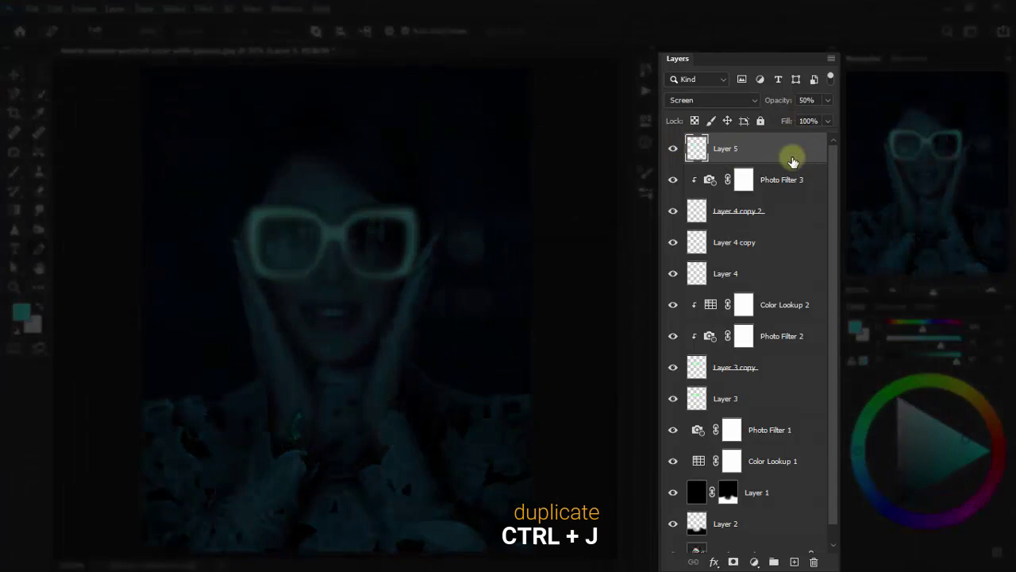
Step: Duplicate the lens glow, flip the copy horizontally, and move it right over the right lens
key("ctrl+j")
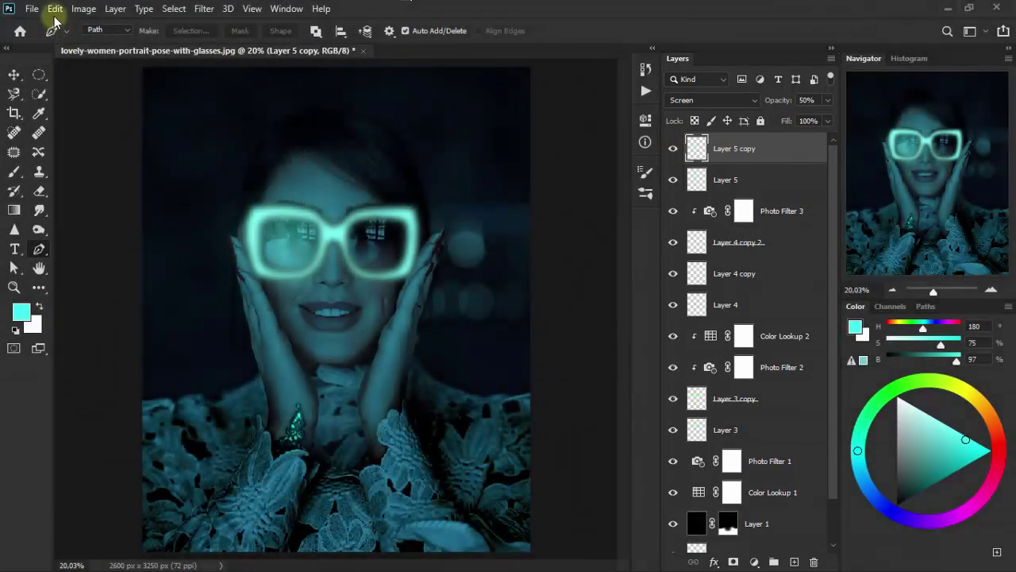
left_click(54, 9)
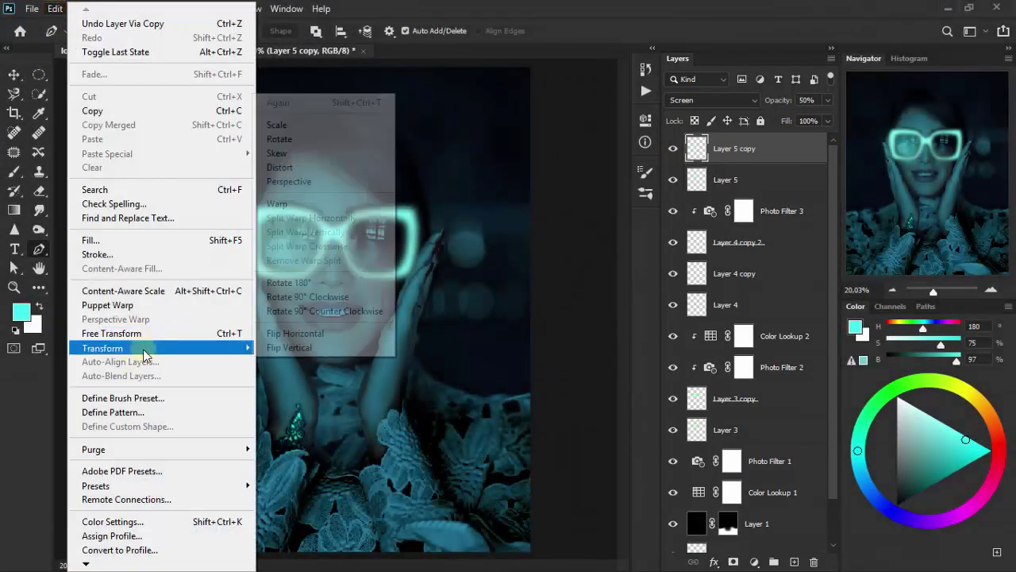
left_click(343, 339)
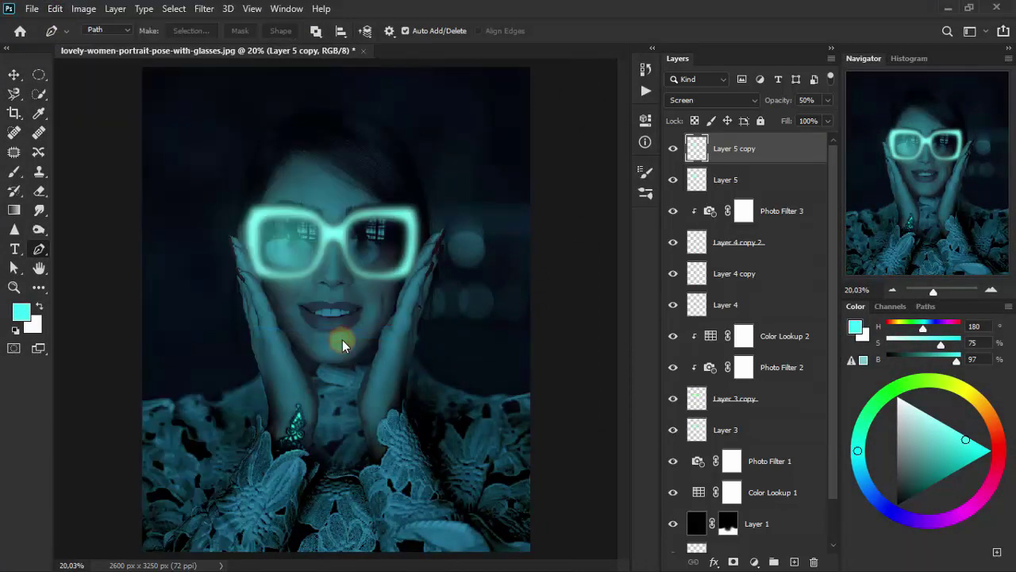
left_click(15, 76)
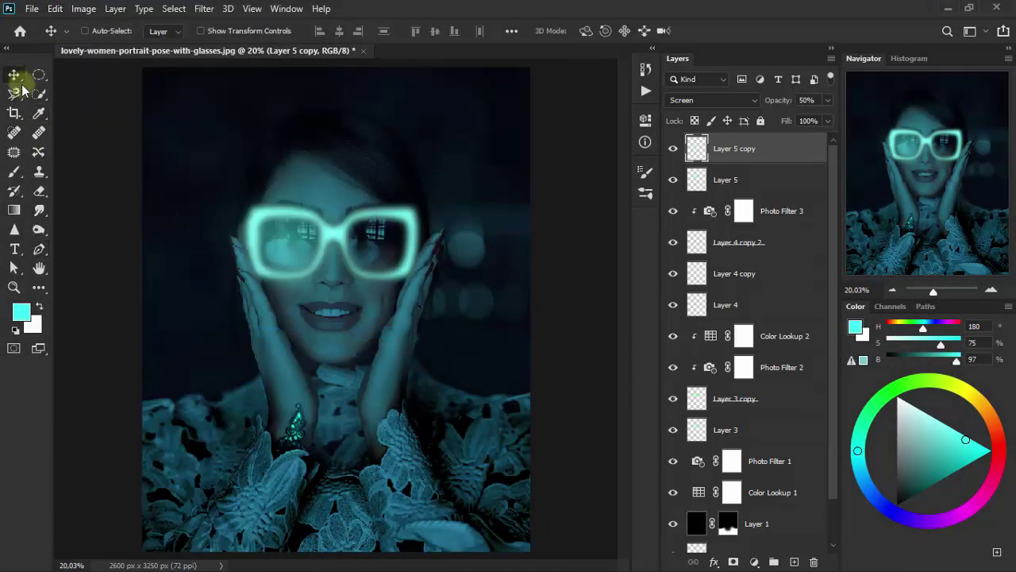
left_click_drag(278, 250, 378, 253)
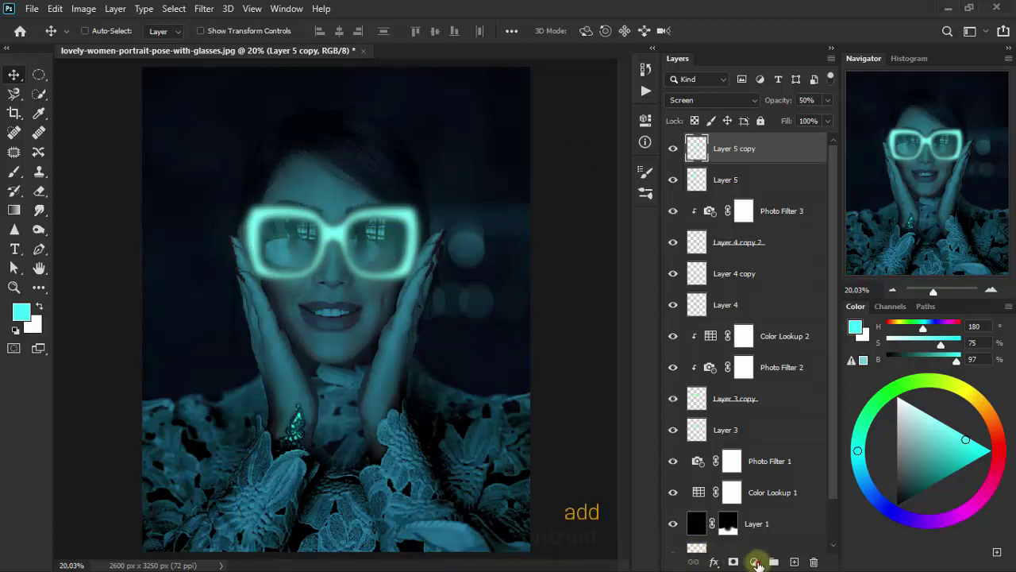
Step: Add a Brightness/Contrast adjustment with Brightness 11 and Contrast 76
left_click(754, 561)
left_click(833, 346)
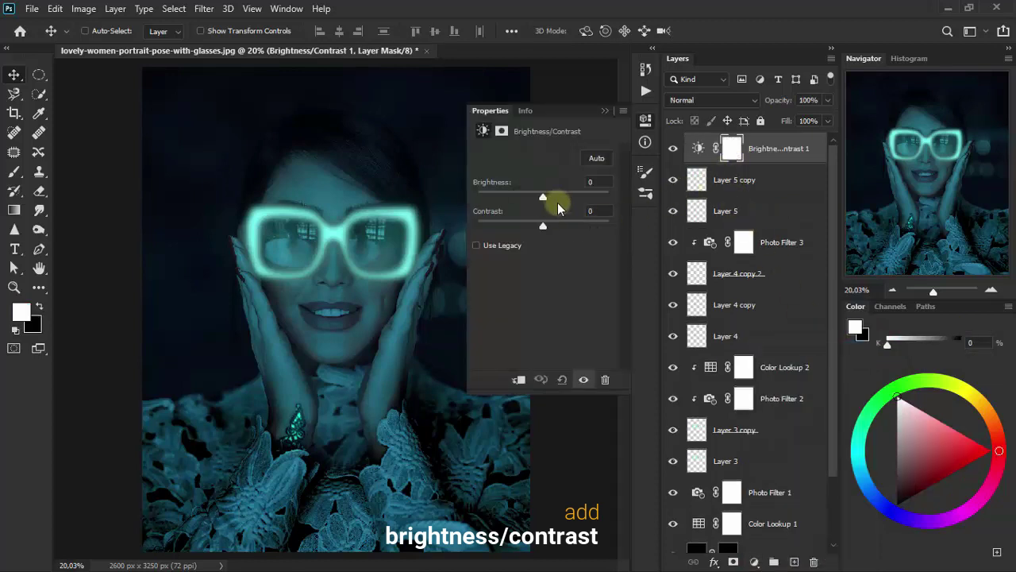
mouse_move(544, 197)
left_mouse_down()
mouse_move(579, 197)
mouse_move(572, 227)
left_mouse_up()
double_click(592, 182)
type("11")
double_click(594, 210)
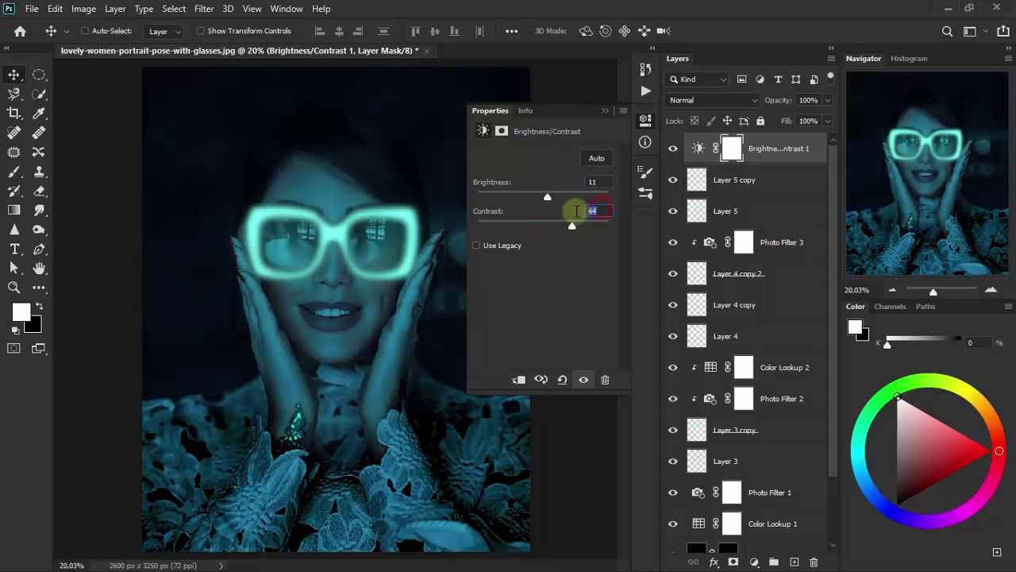
type("76")
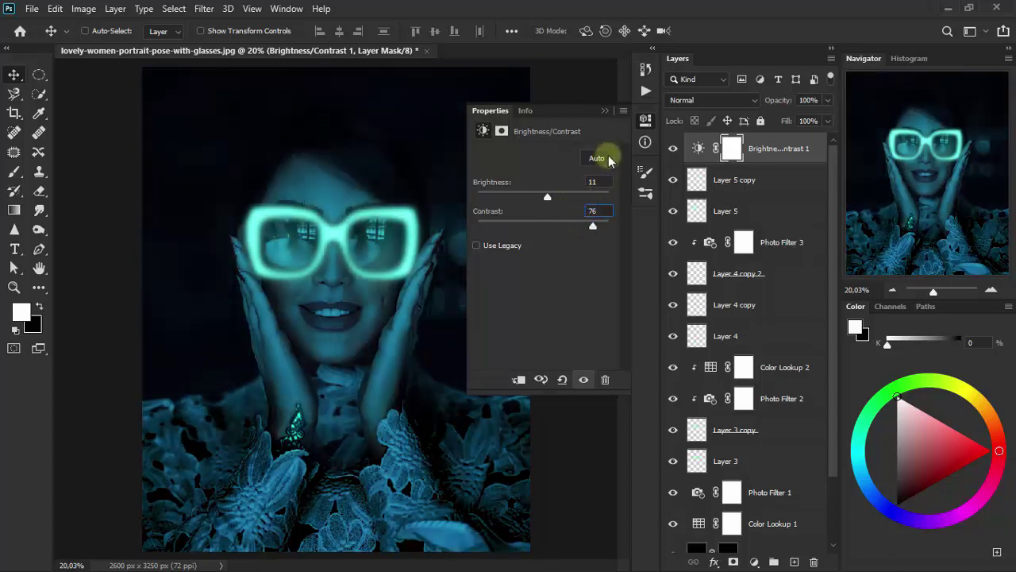
Step: Blend Brightness/Contrast 1 in Lighten mode and toggle it to compare
left_click(607, 112)
left_click(709, 101)
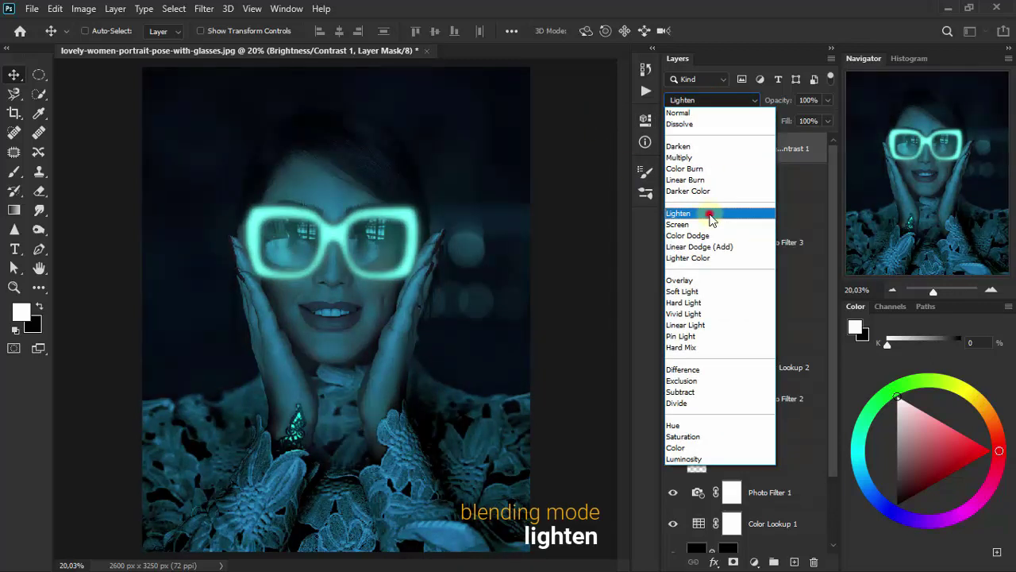
left_click(709, 214)
left_click(674, 150)
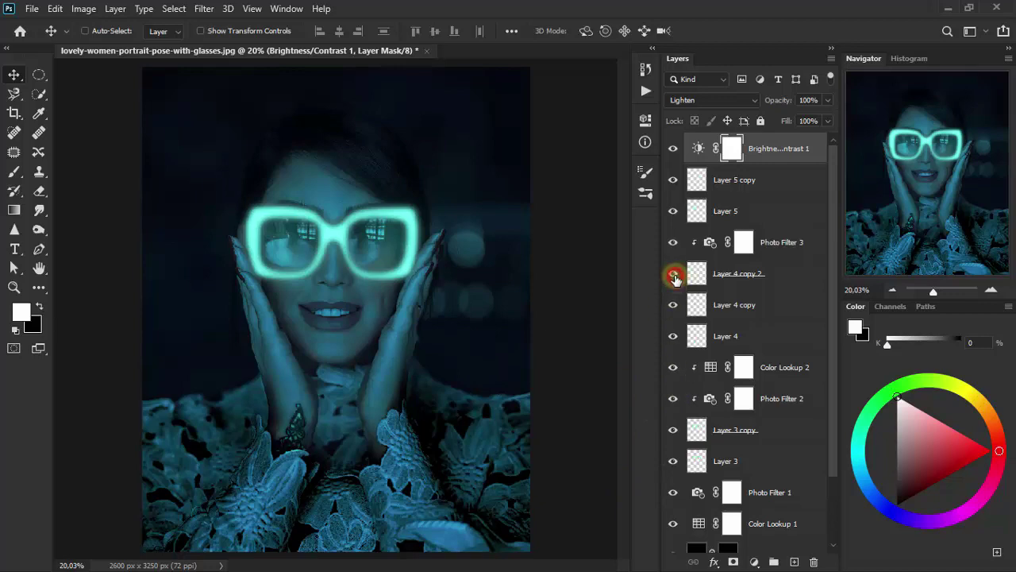
Step: Load the Layer 3 copy glasses outline and delete it from the Brightness/Contrast mask
left_click(673, 431)
left_click(673, 431)
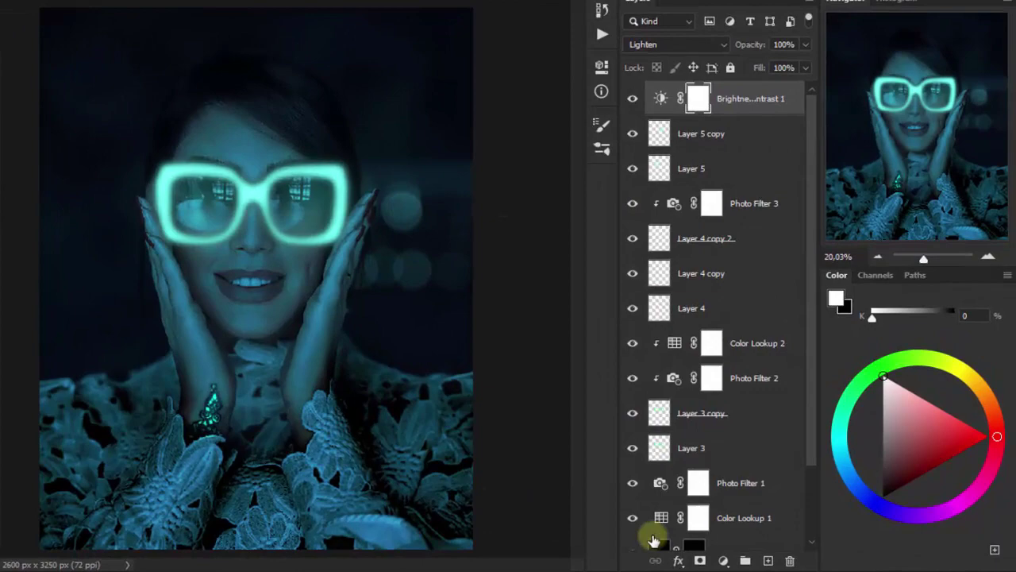
left_click(659, 412, "ctrl")
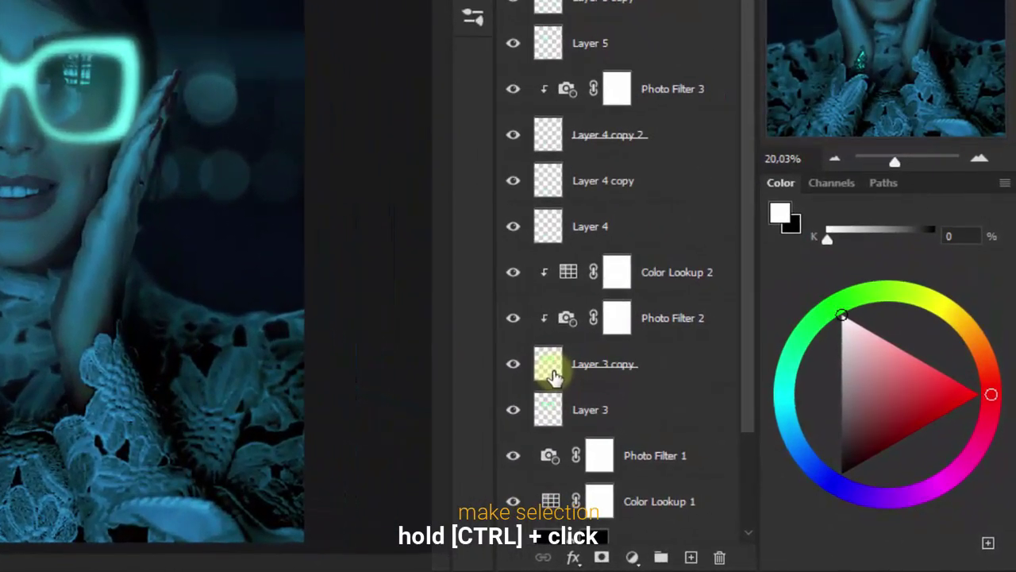
left_click(553, 373, "ctrl")
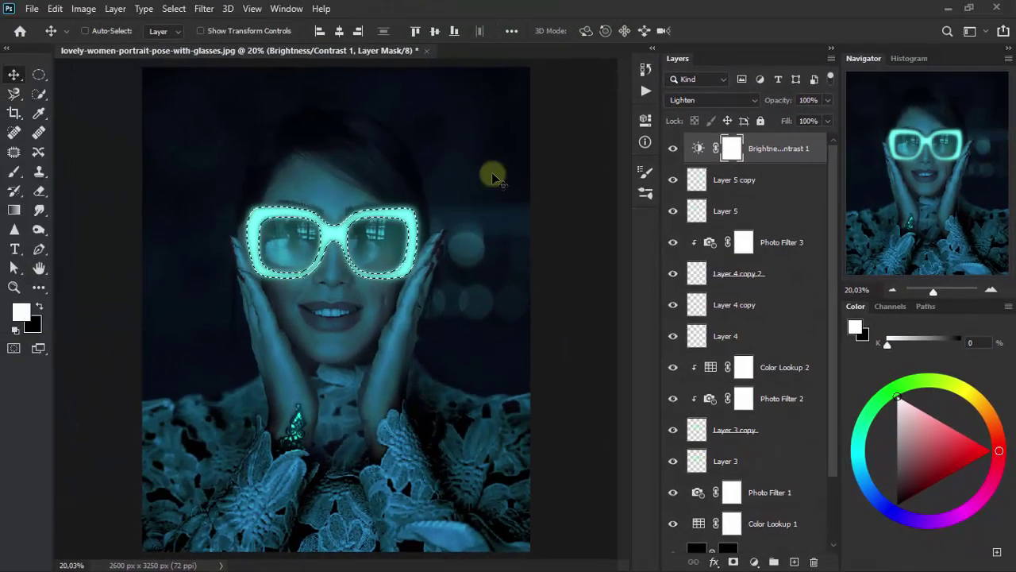
left_click(724, 150)
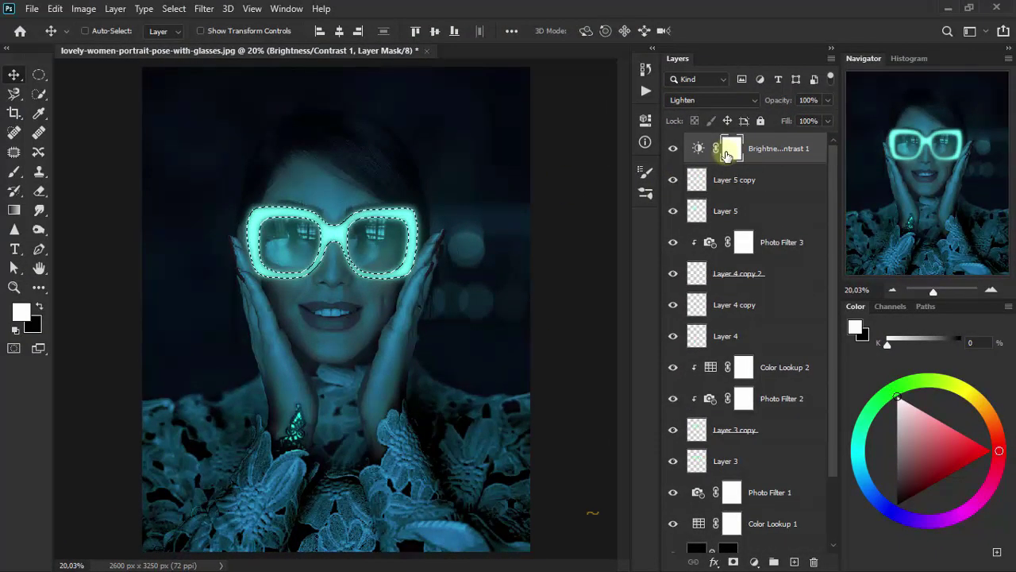
key("Delete")
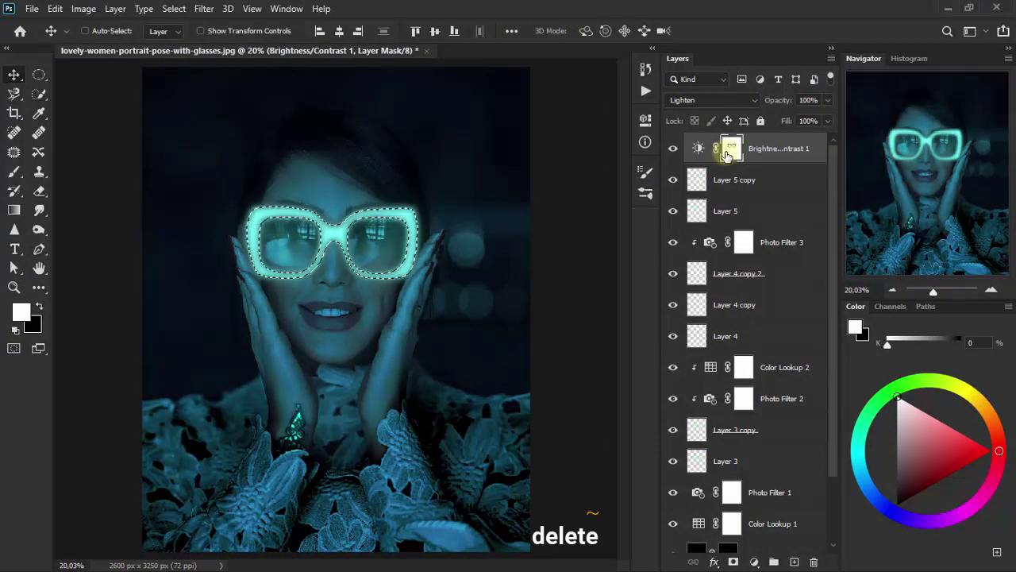
key("ctrl+d")
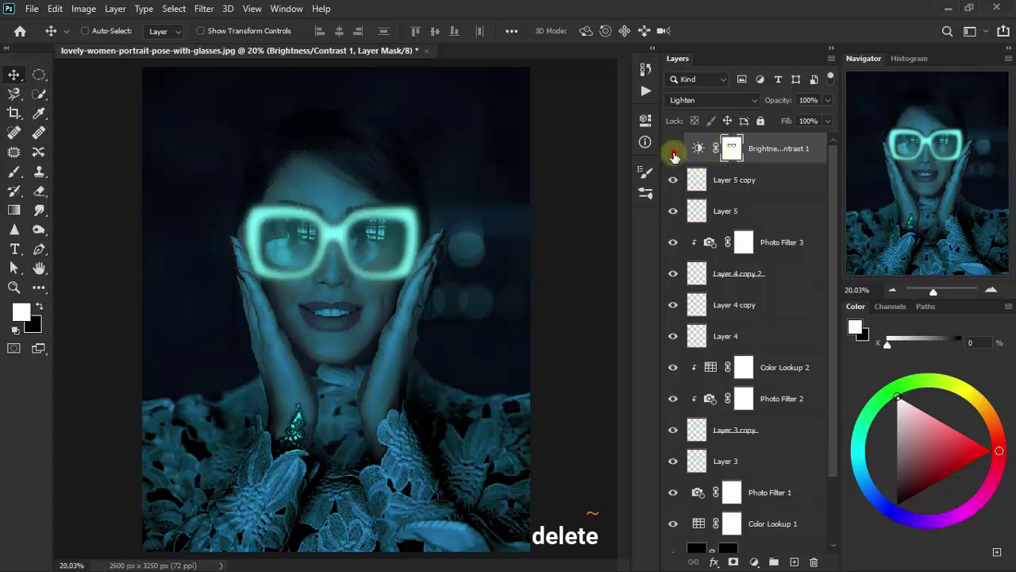
Step: Toggle the Brightness/Contrast mask and visibility to compare the masked result
left_click(673, 150)
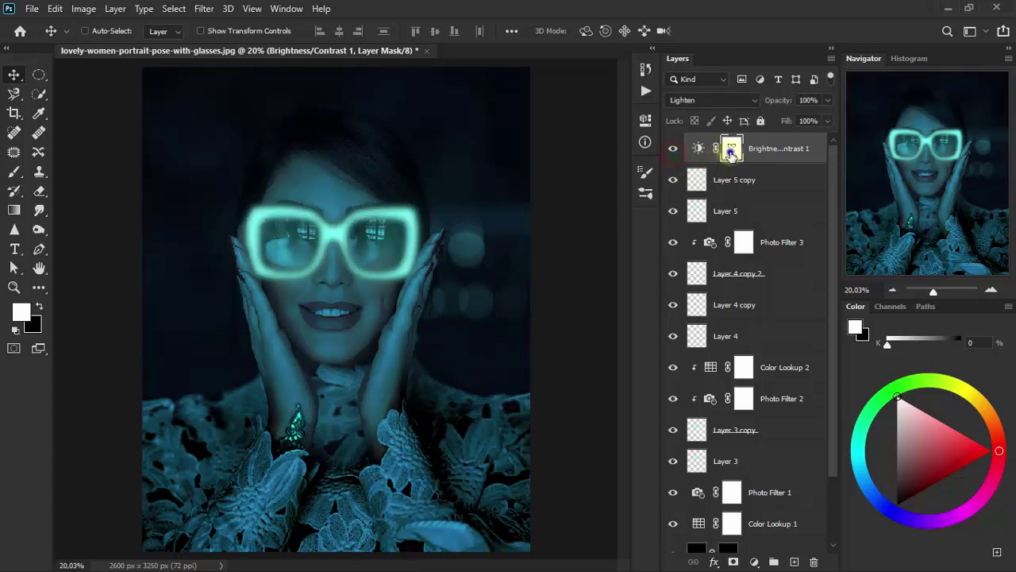
right_click(721, 145)
left_click(737, 151)
left_click(732, 151, "shift")
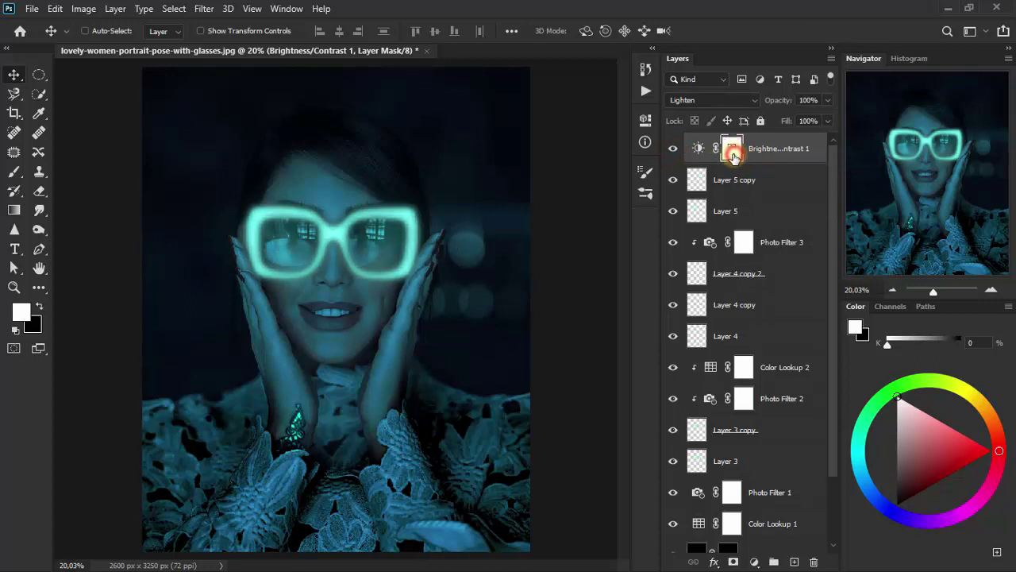
left_click(672, 150)
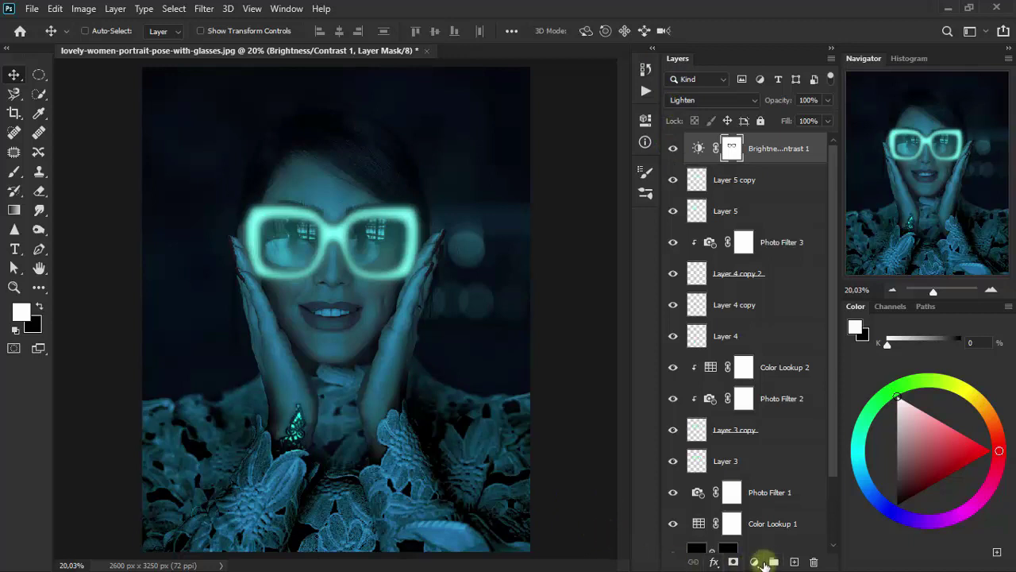
Step: Add a Levels adjustment layer with the black input level raised to 25
left_click(760, 562)
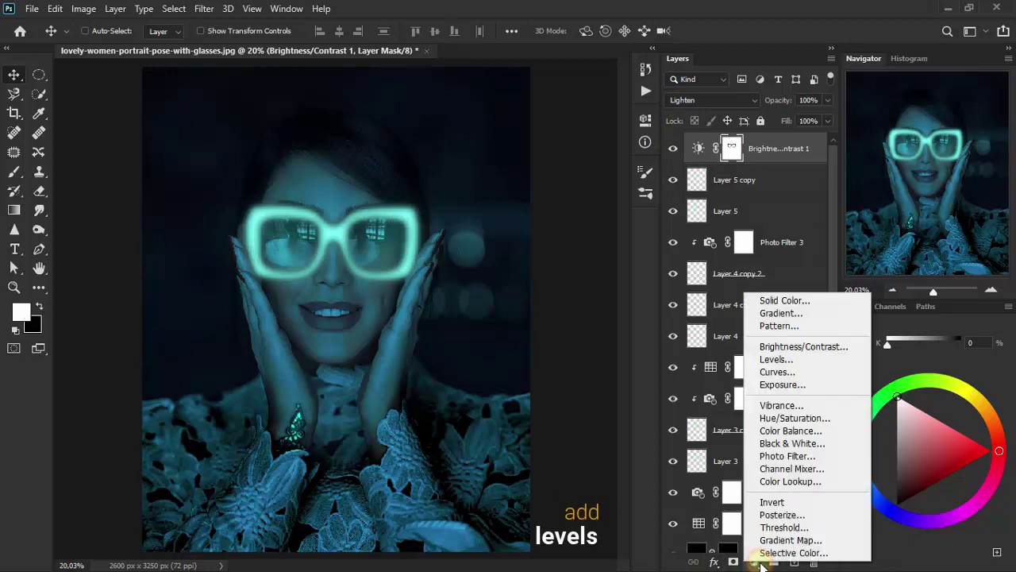
left_click(813, 364)
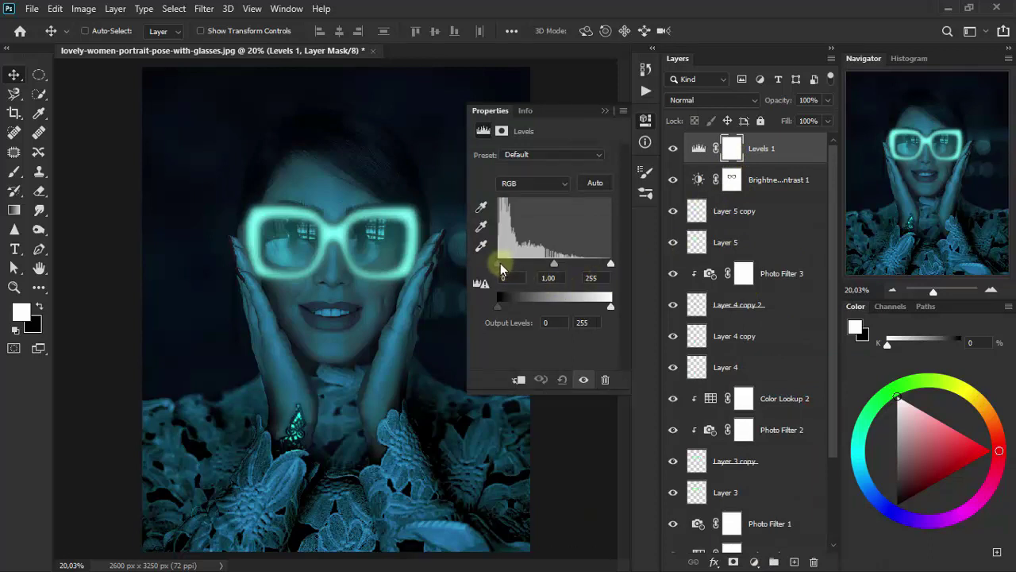
left_click_drag(501, 267, 510, 270)
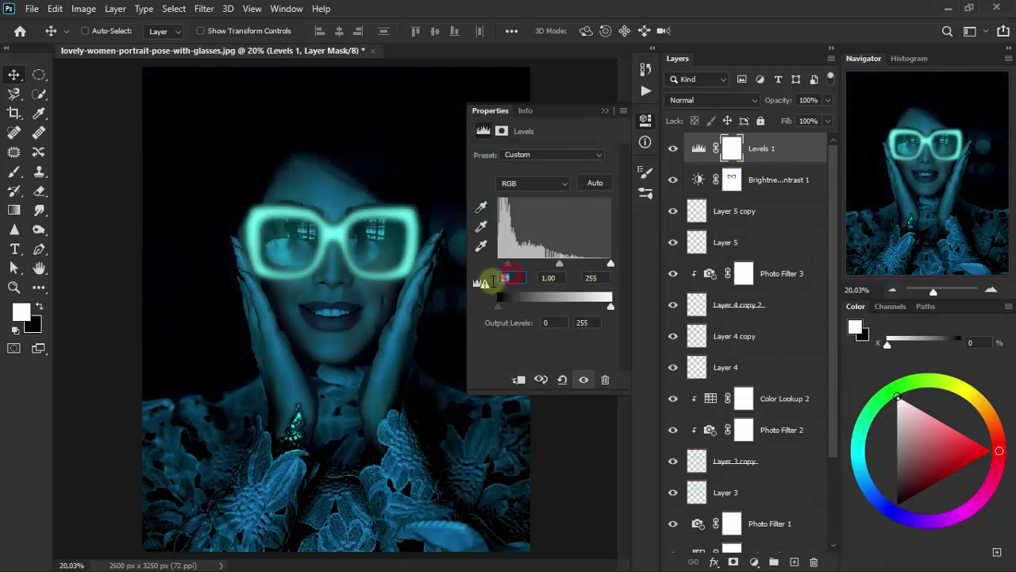
type("25")
left_click(605, 112)
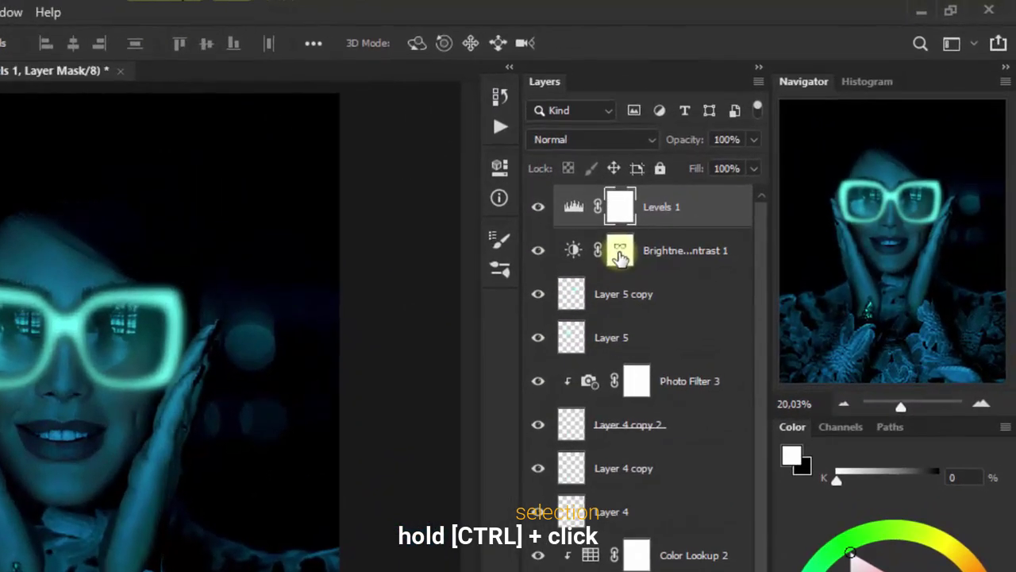
Step: Load the Brightness/Contrast mask, invert the selection, and delete it from the Levels 1 mask
left_click(653, 232, "ctrl")
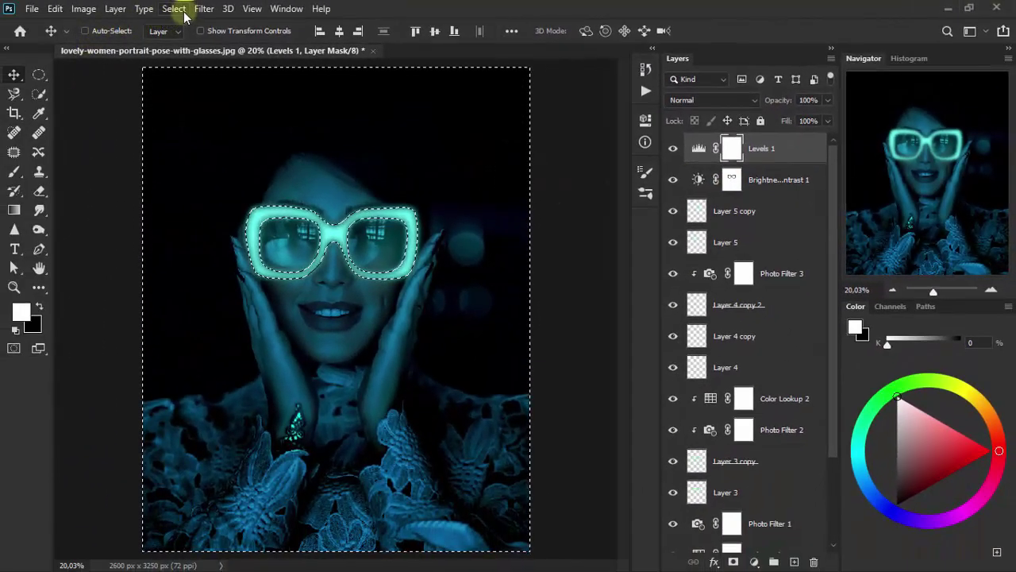
left_click(173, 10)
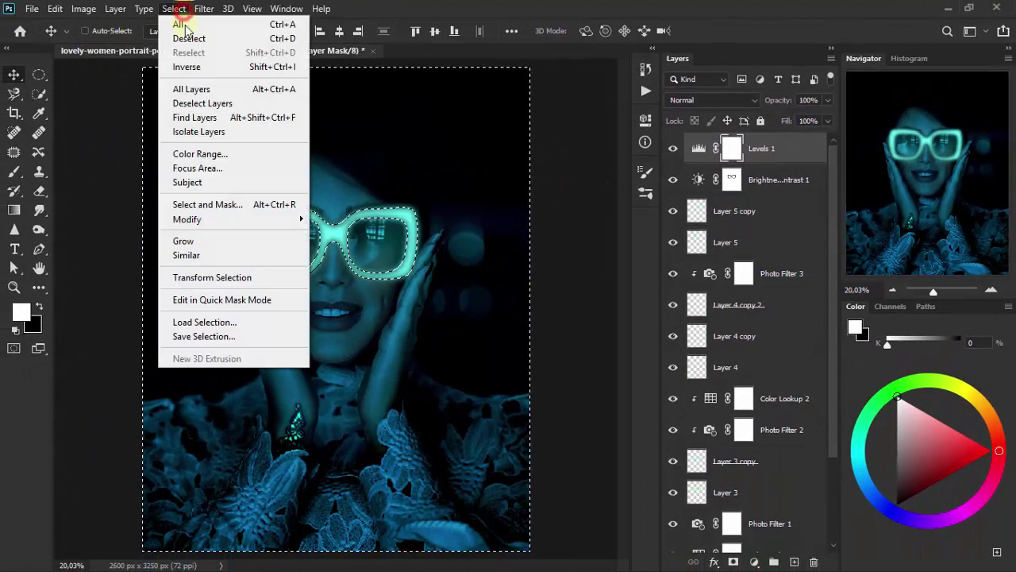
left_click(233, 72)
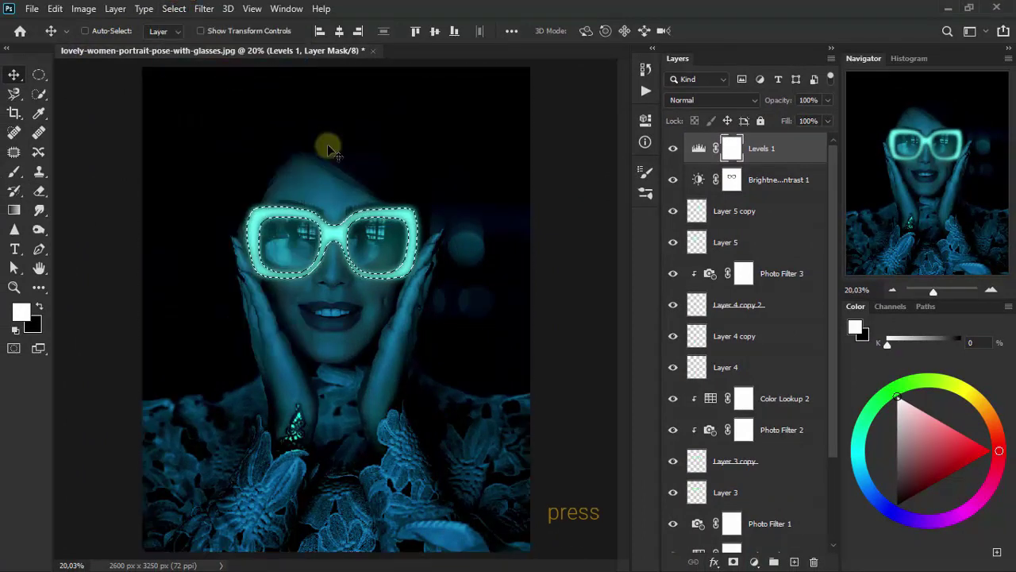
key("Delete")
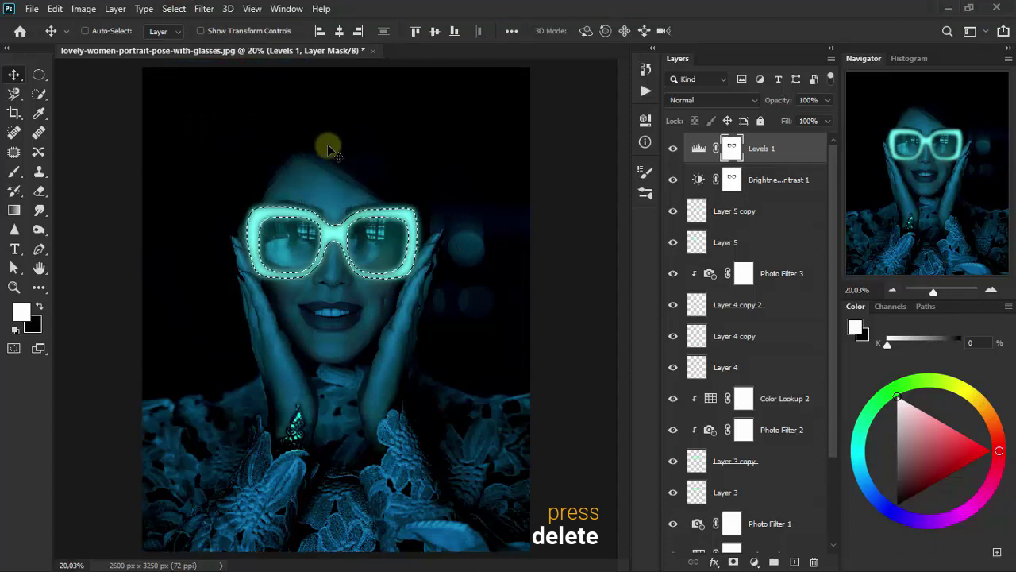
key("ctrl+d")
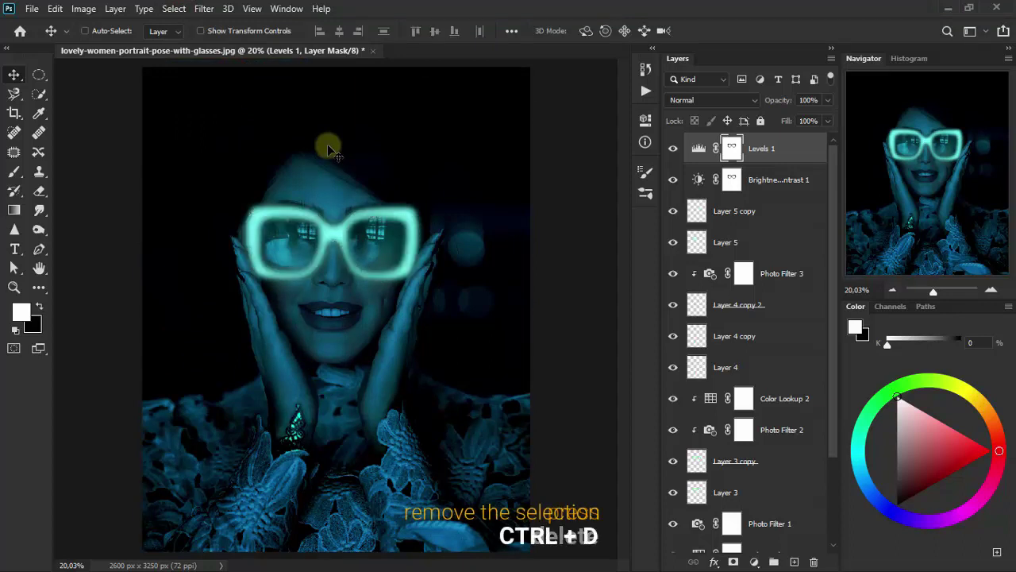
Step: With the plain Eraser at 30% opacity, brush soft patches of the Levels 1 mask around the woman
left_click(44, 192)
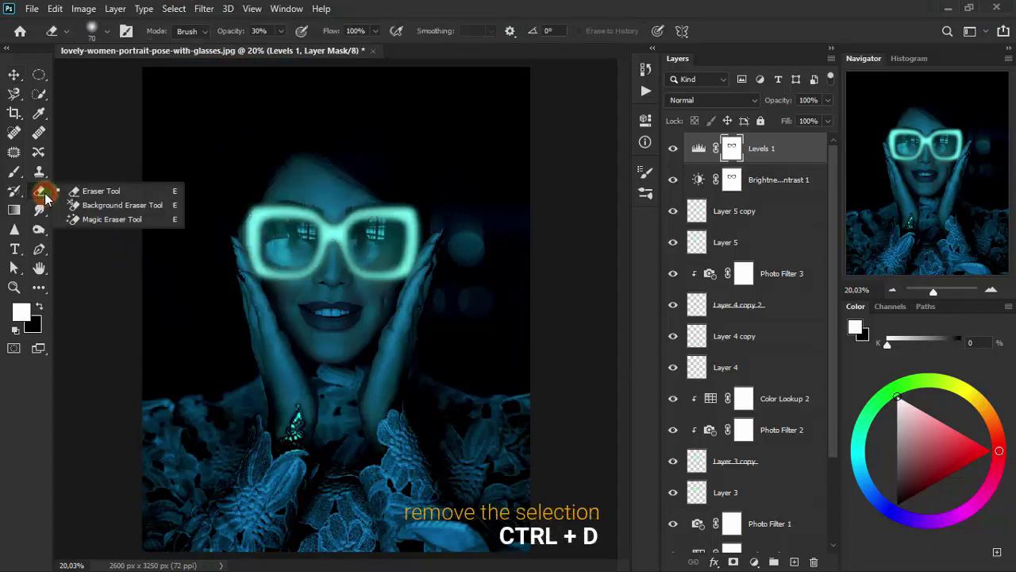
left_click(101, 191)
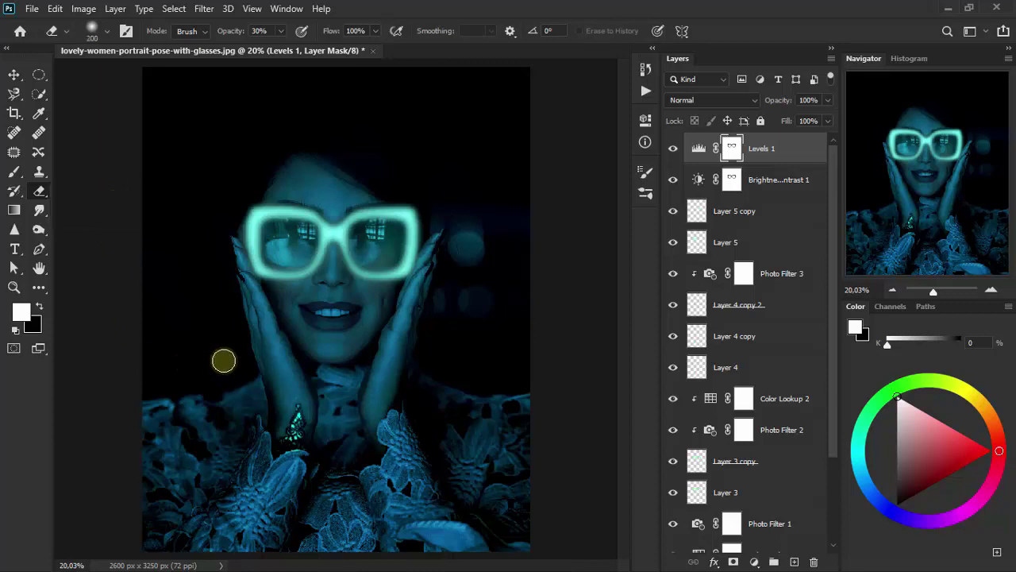
left_click(223, 361)
left_click(196, 345)
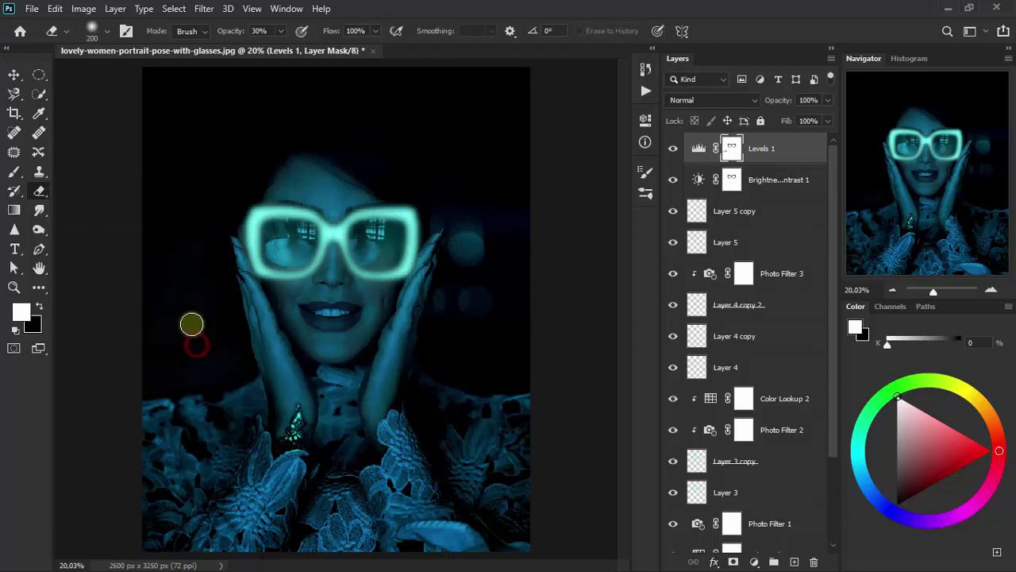
left_click(214, 290)
left_click(226, 130)
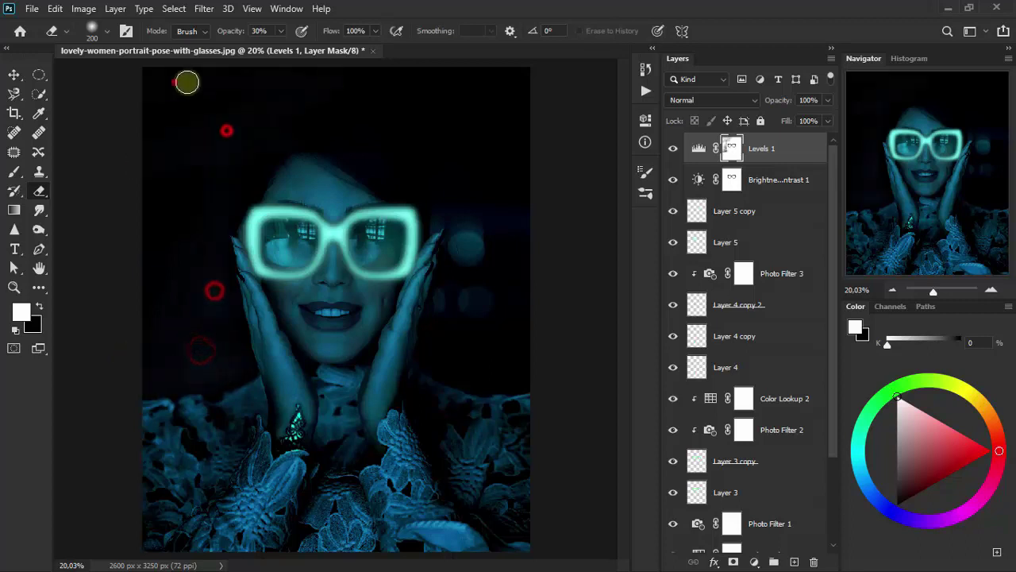
left_click(188, 83)
left_click(492, 209)
left_click(320, 113)
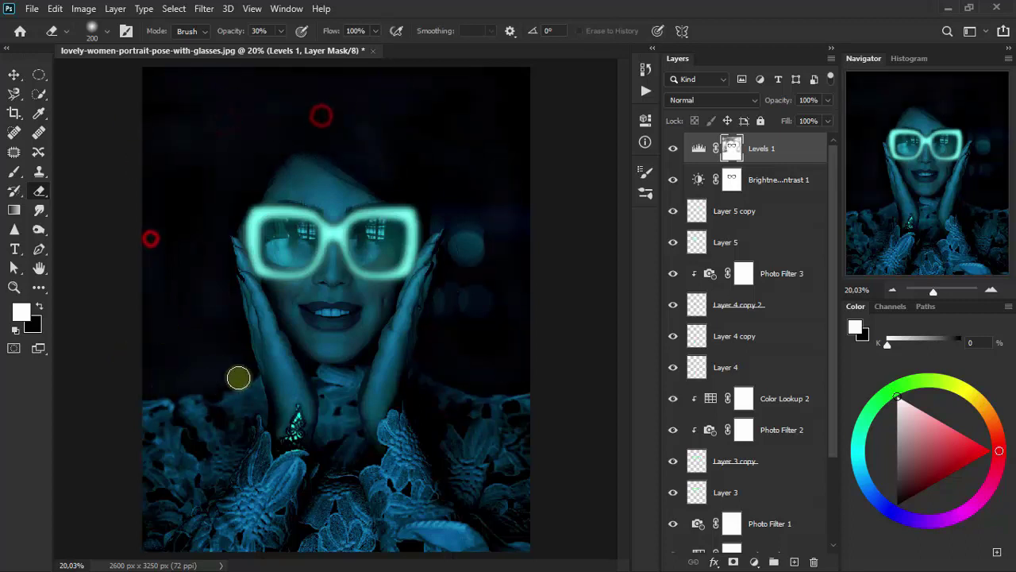
left_click(225, 261)
left_click(272, 84)
left_click(503, 97)
left_click(175, 224)
left_click(520, 225)
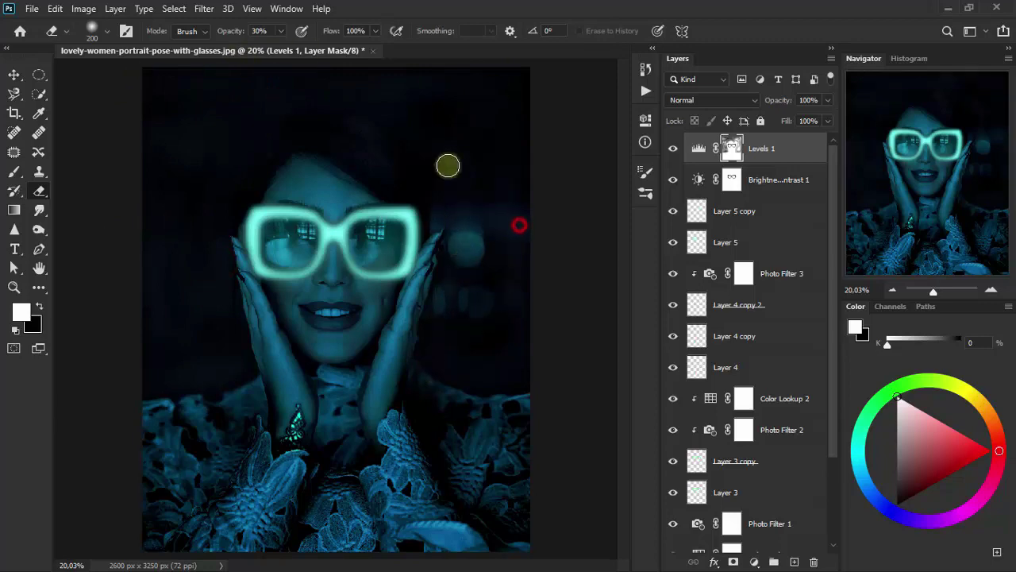
left_click(497, 356)
left_click(377, 125)
left_click(214, 114)
left_click(189, 76)
left_click(479, 151)
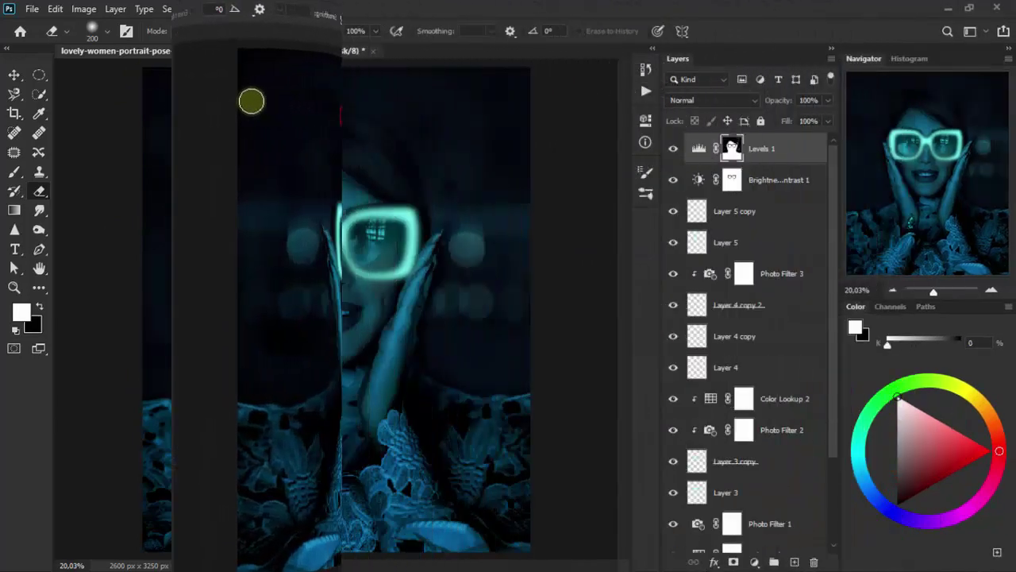
left_click(232, 108)
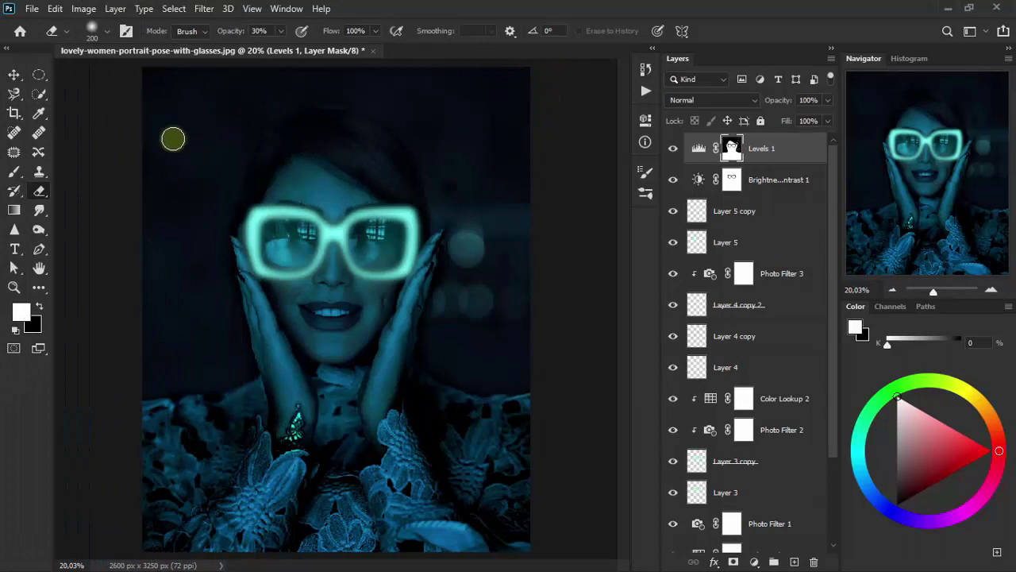
left_click(14, 76)
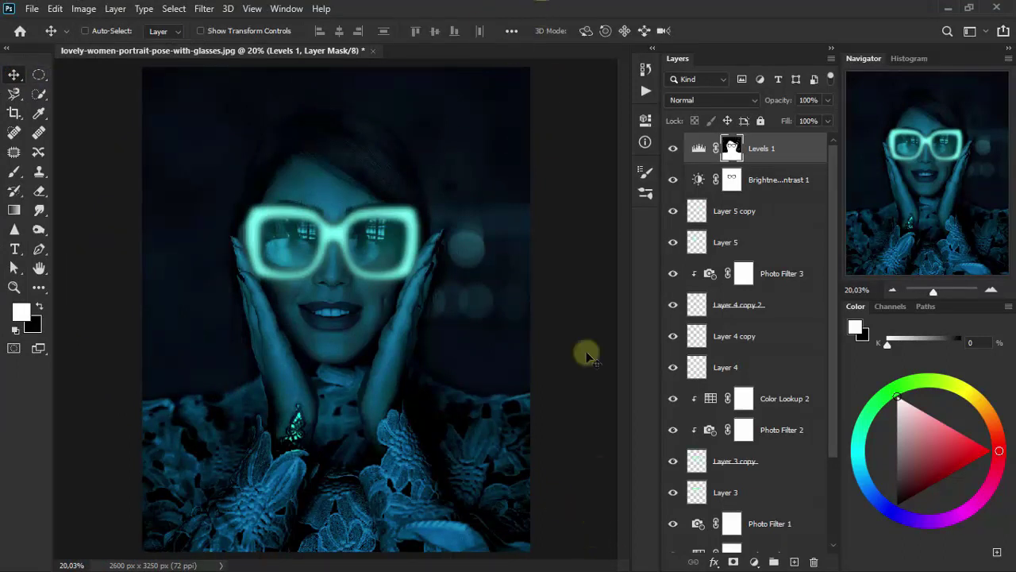
Step: Set Levels 1 to Multiply at 37% opacity and toggle it to compare
left_click(709, 100)
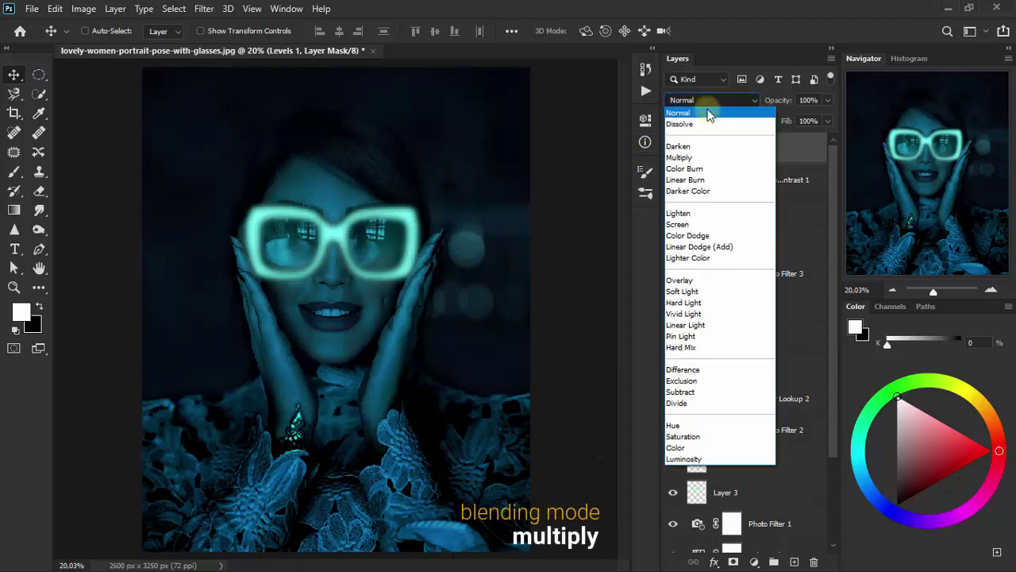
left_click(709, 158)
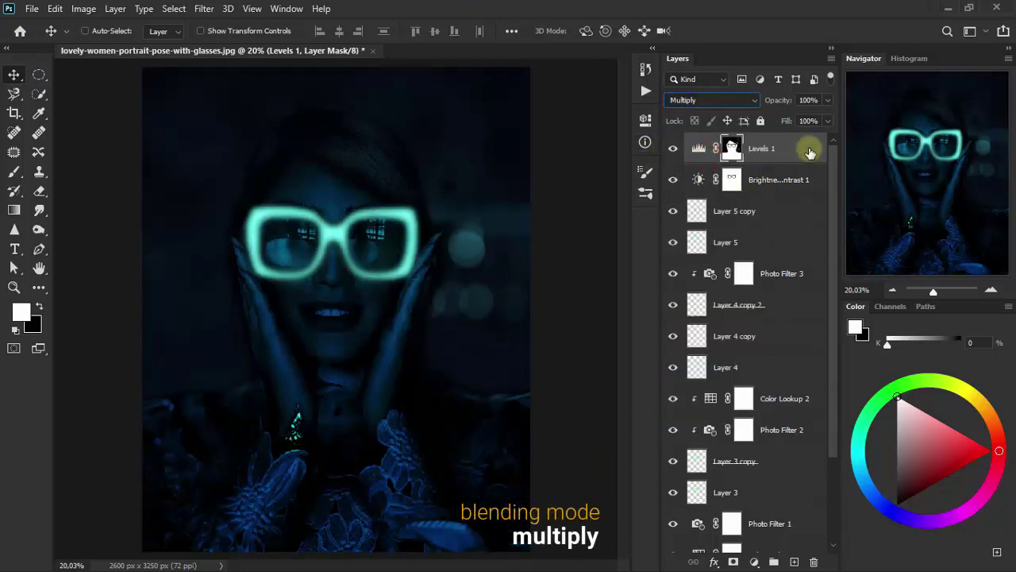
left_click(828, 100)
left_click_drag(828, 119, 786, 120)
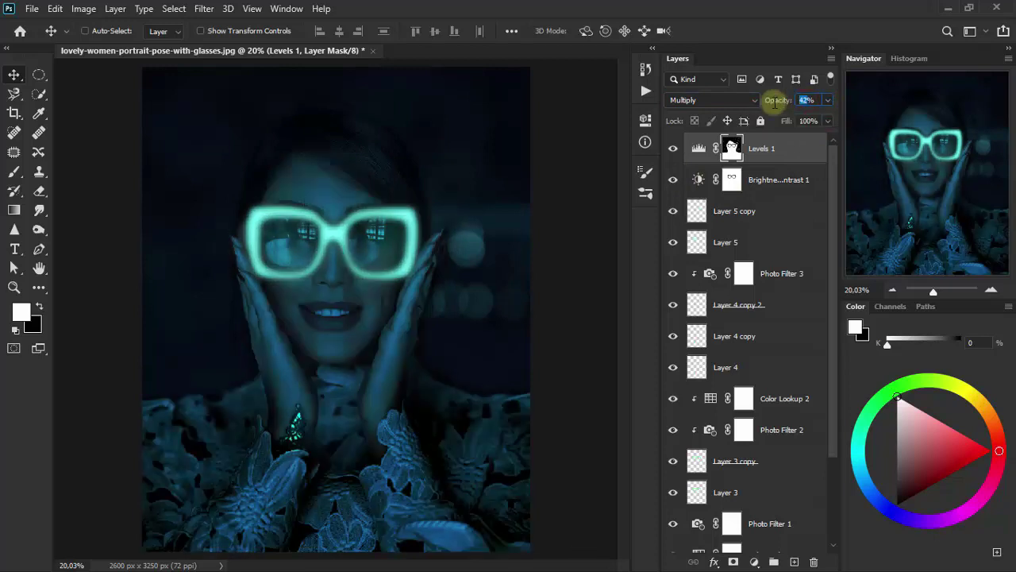
type("37")
left_click(819, 100)
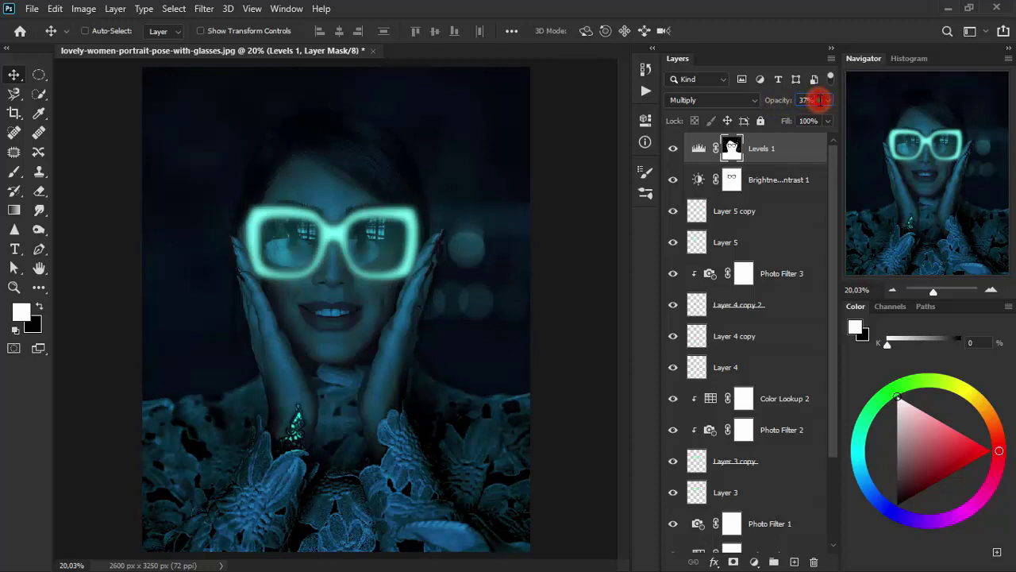
left_click(674, 149)
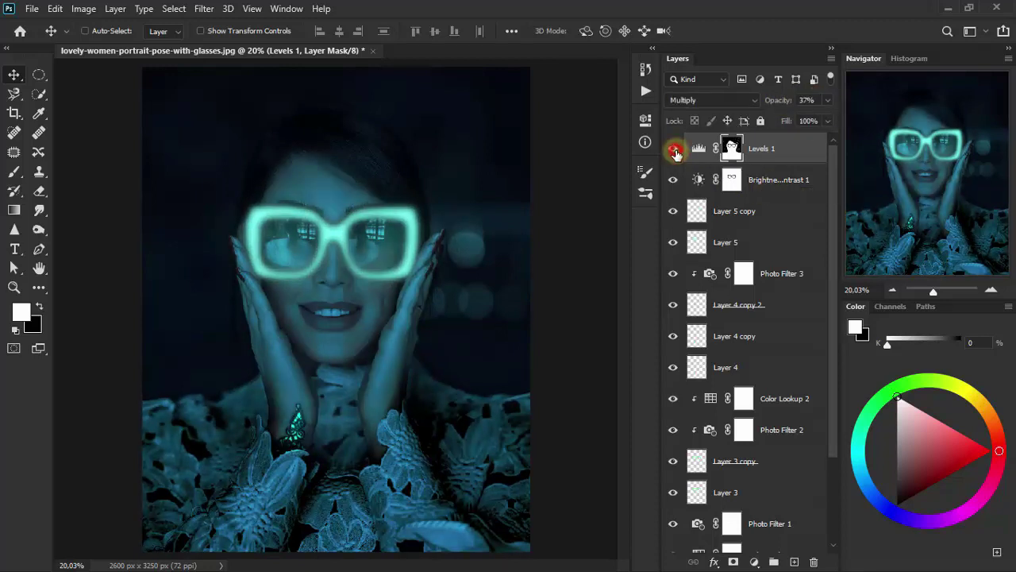
left_click(674, 151)
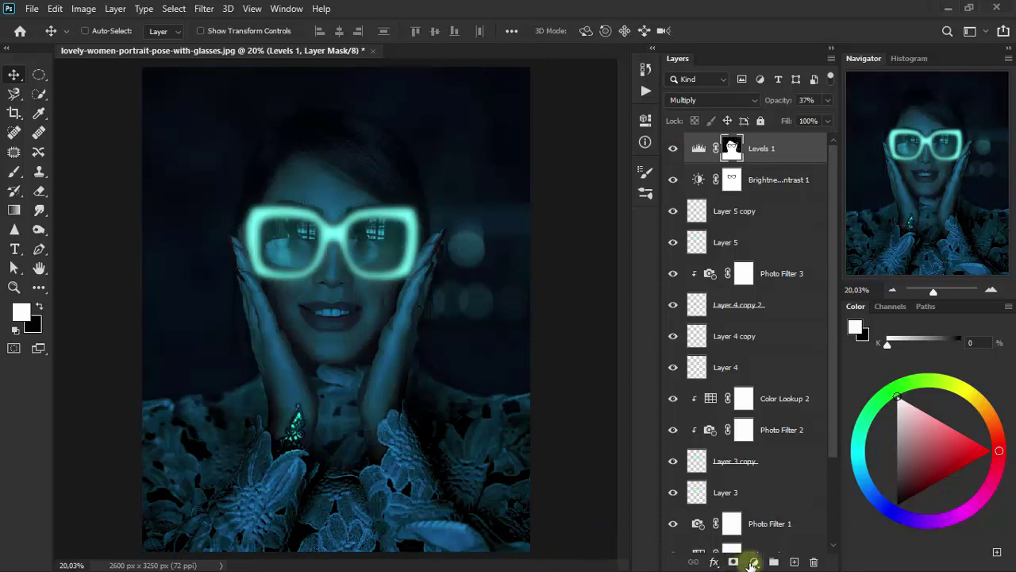
Step: Add a Photo Filter adjustment layer using the Underwater preset at 58% density
left_click(751, 562)
left_click(816, 457)
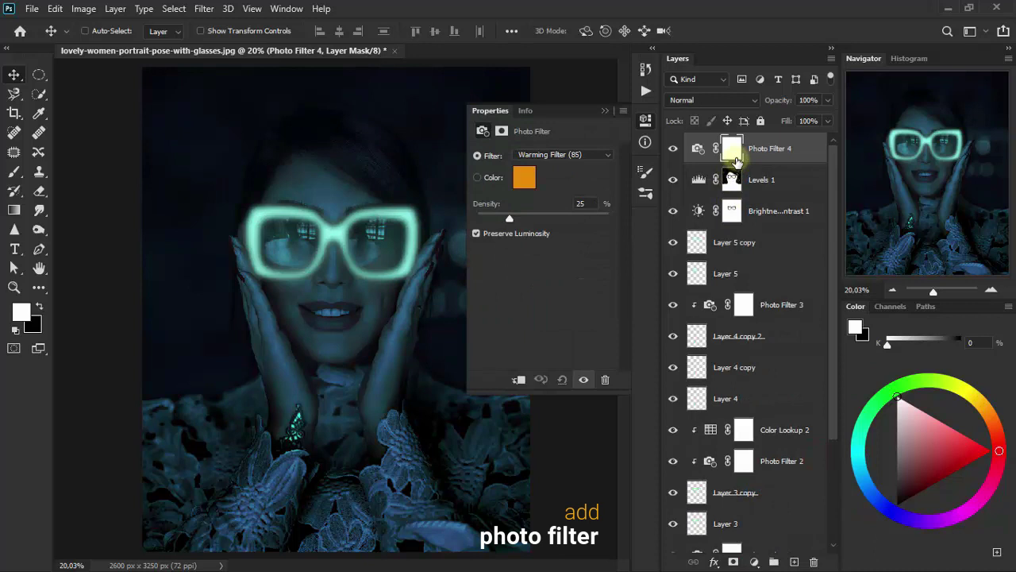
left_click(576, 154)
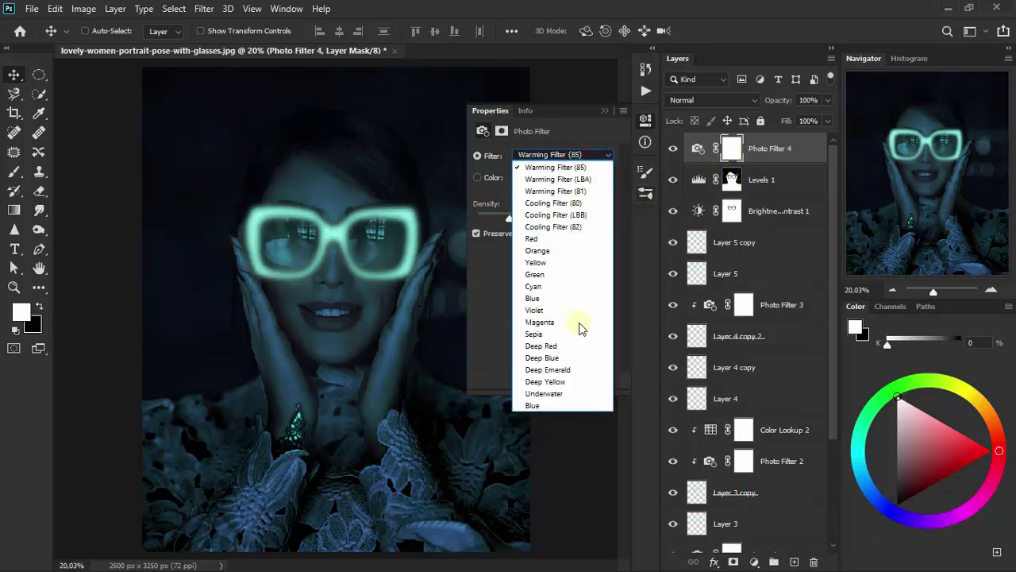
left_click(587, 393)
type("58")
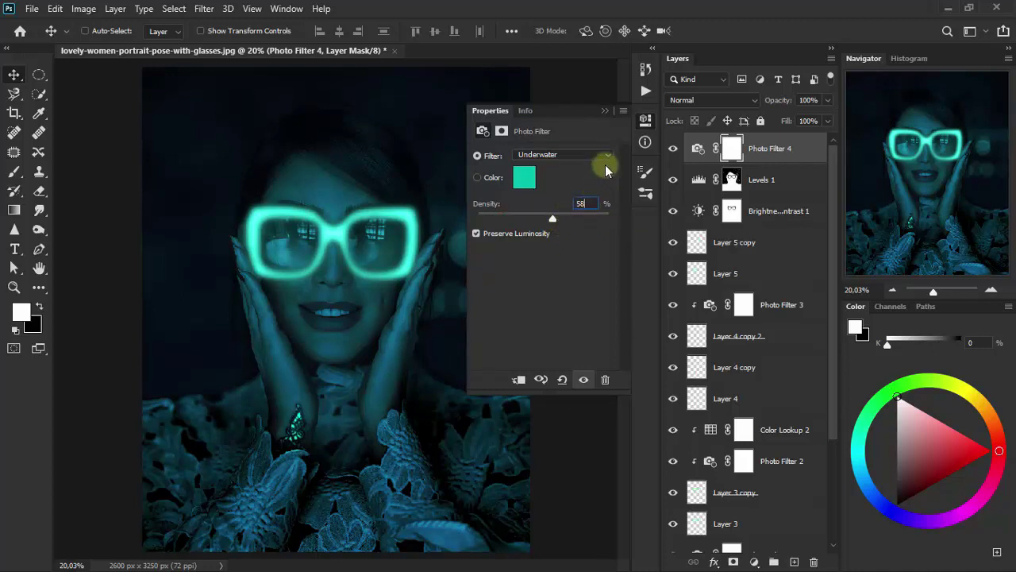
left_click(605, 111)
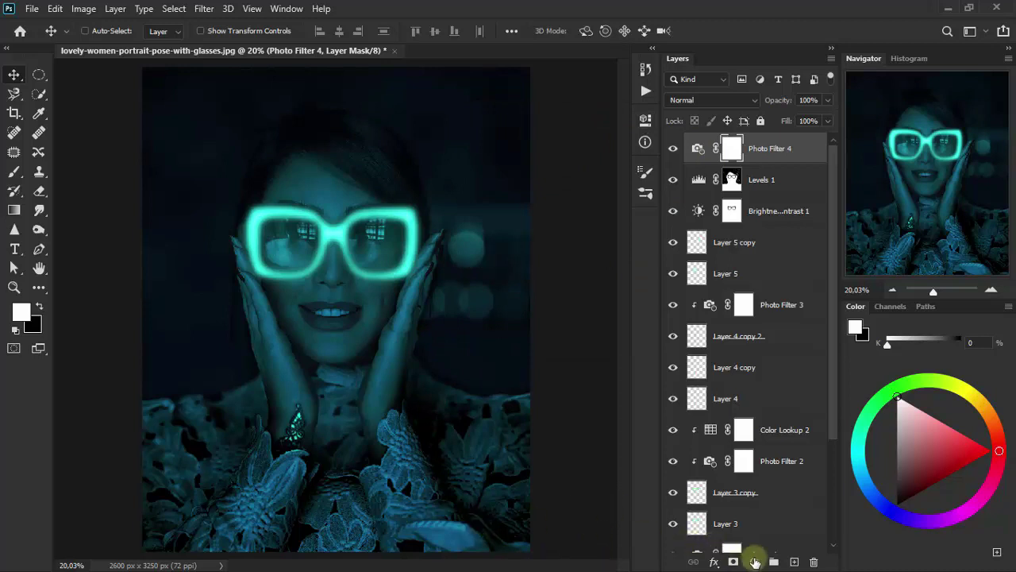
Step: Add a Vibrance adjustment layer with Vibrance -100 and Saturation +100
left_click(757, 562)
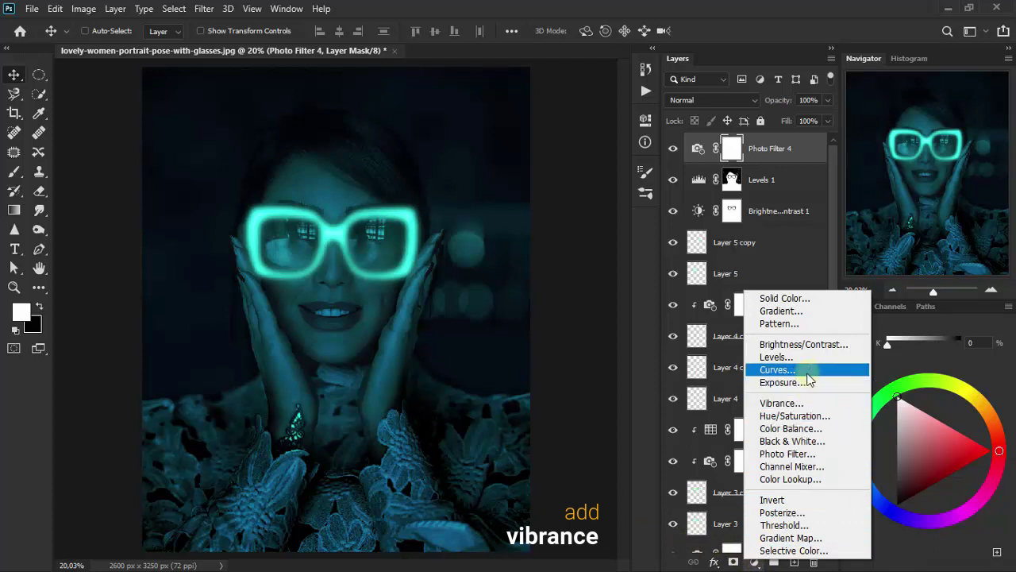
left_click(782, 403)
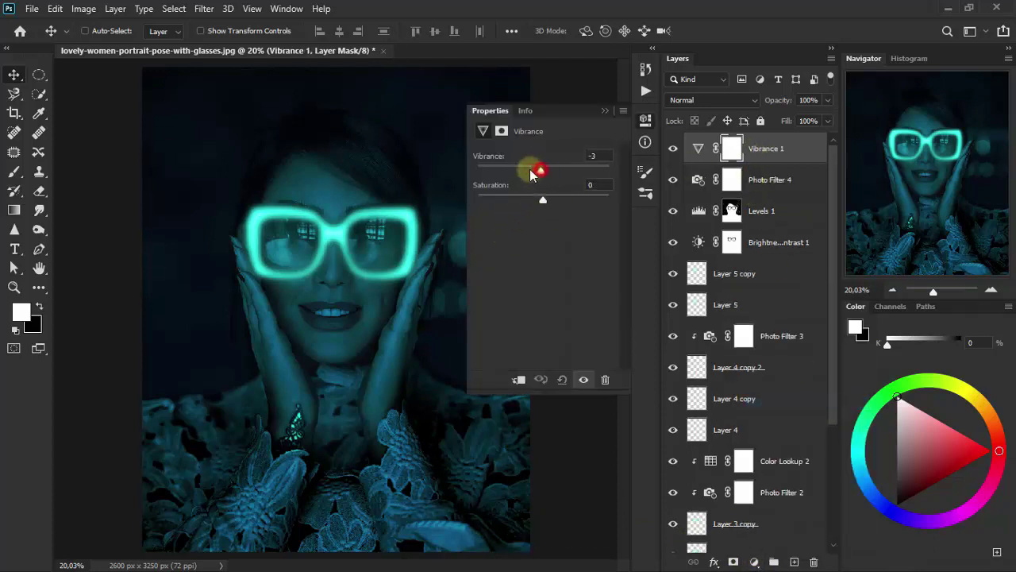
left_click_drag(532, 175, 453, 170)
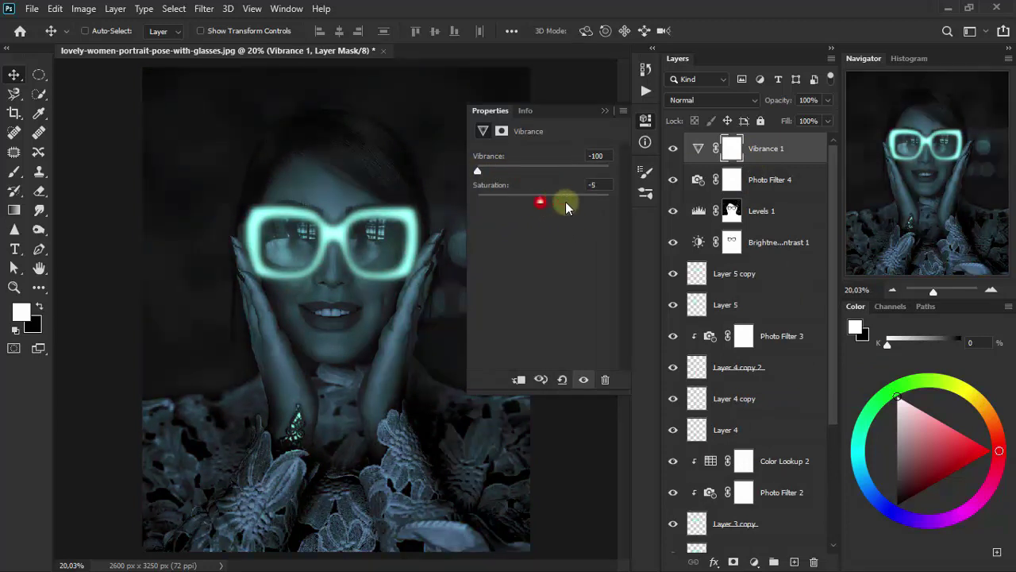
left_click_drag(565, 204, 640, 206)
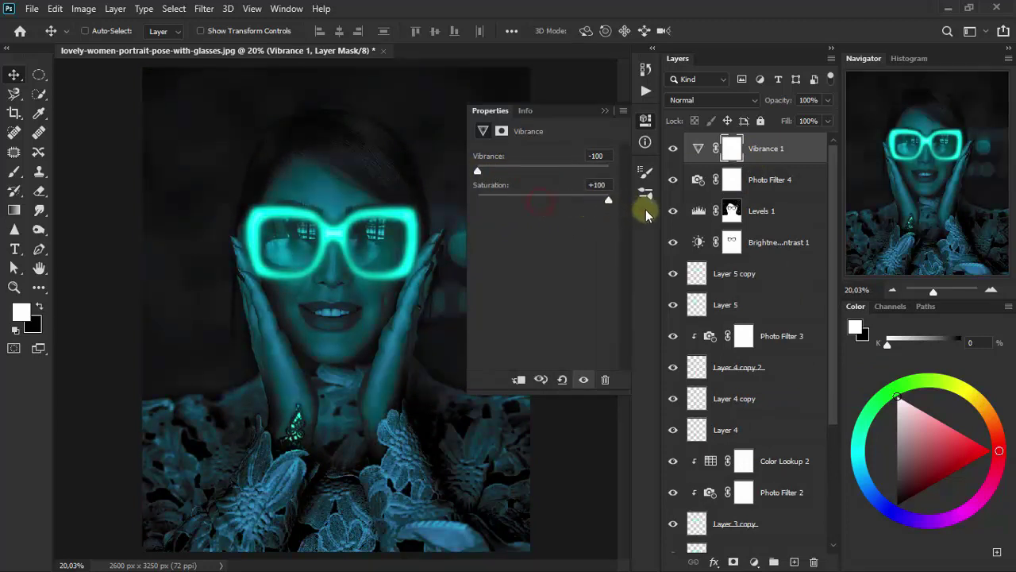
left_click(606, 113)
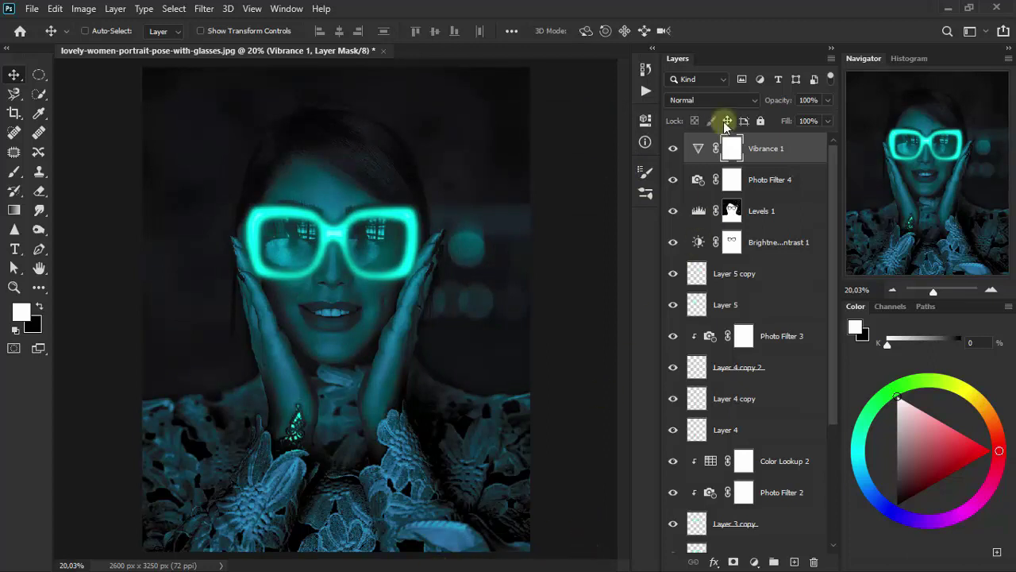
left_click(707, 103)
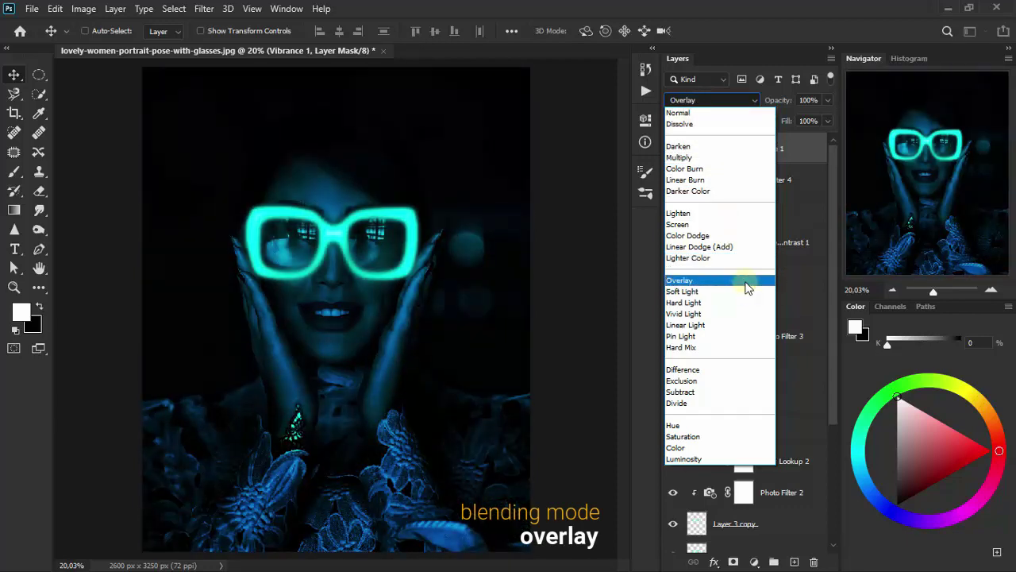
Step: Set Vibrance 1 to Overlay blending with 21% opacity
left_click(746, 287)
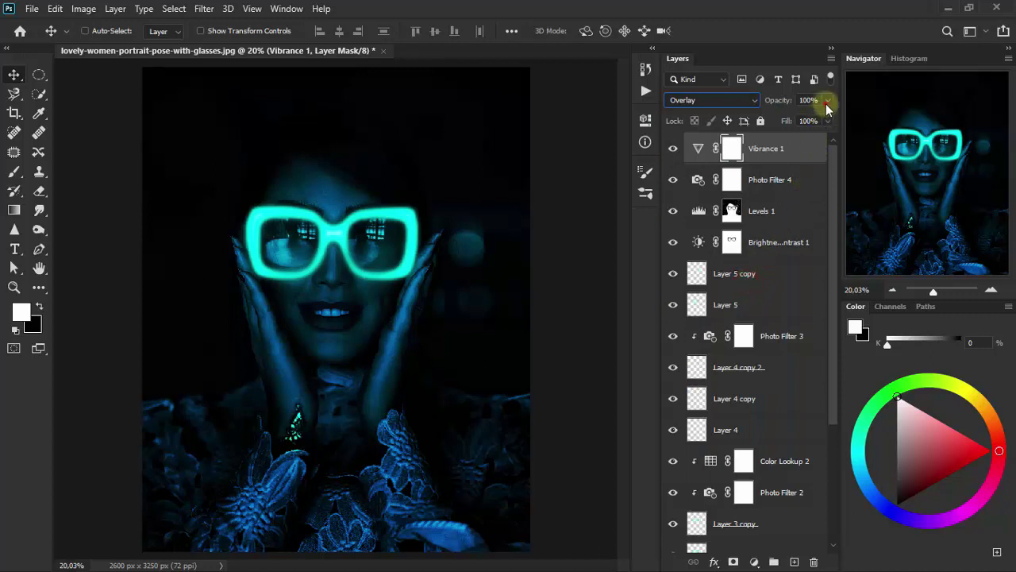
left_click_drag(818, 121, 774, 120)
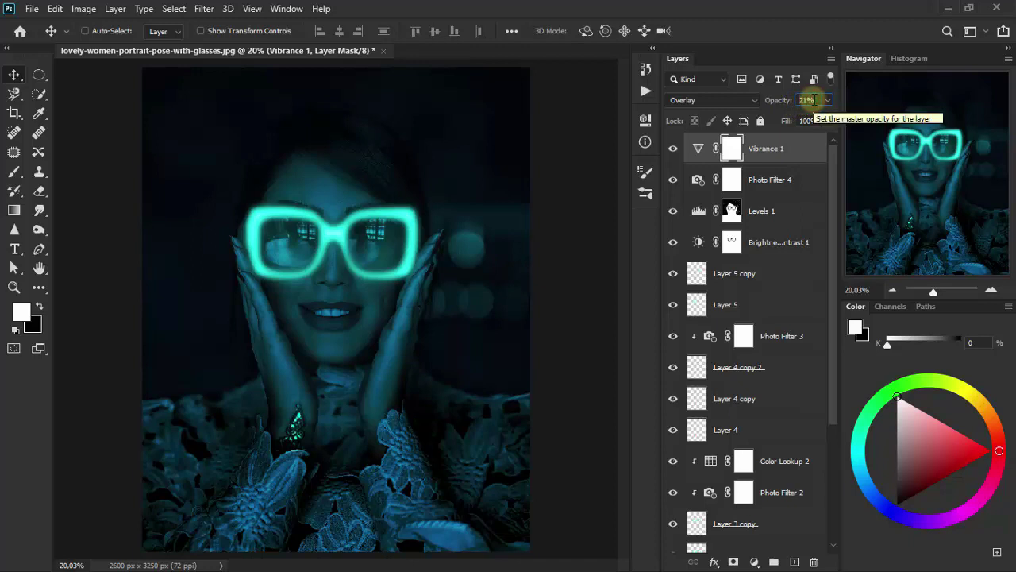
left_click(810, 100)
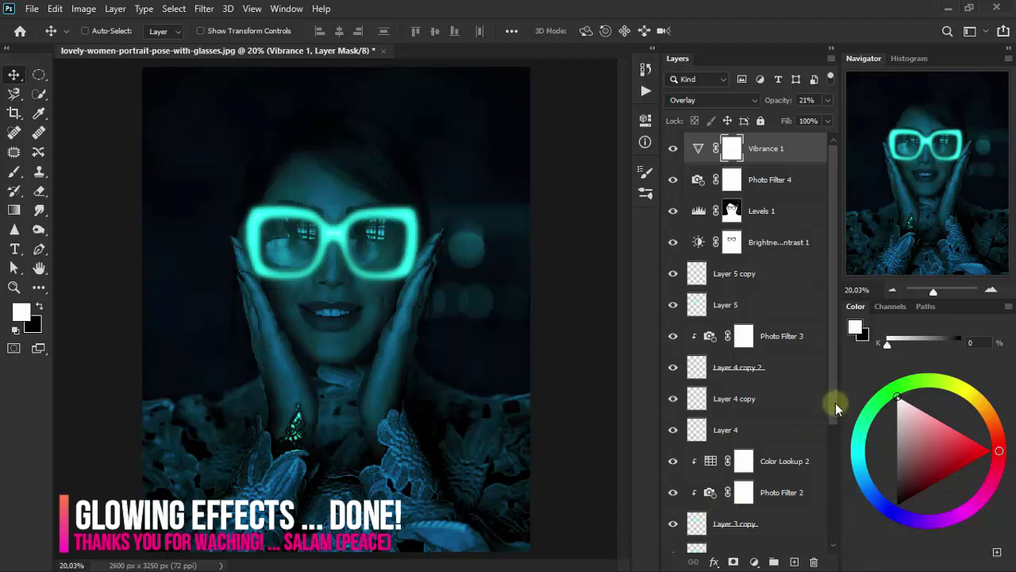
mouse_move(832, 403)
left_mouse_down()
mouse_move(832, 537)
mouse_move(830, 370)
mouse_move(820, 532)
mouse_move(827, 426)
left_mouse_up()
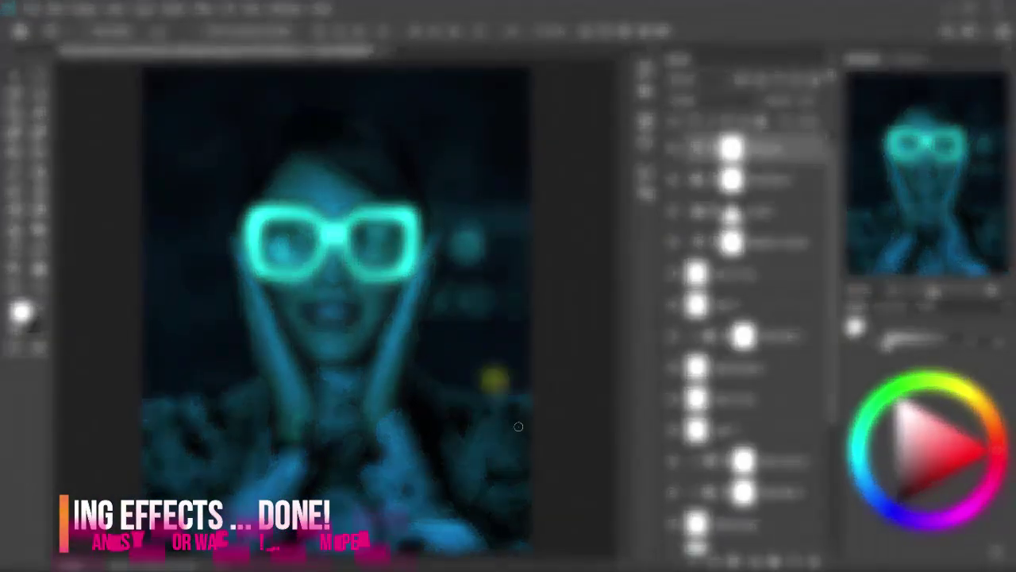